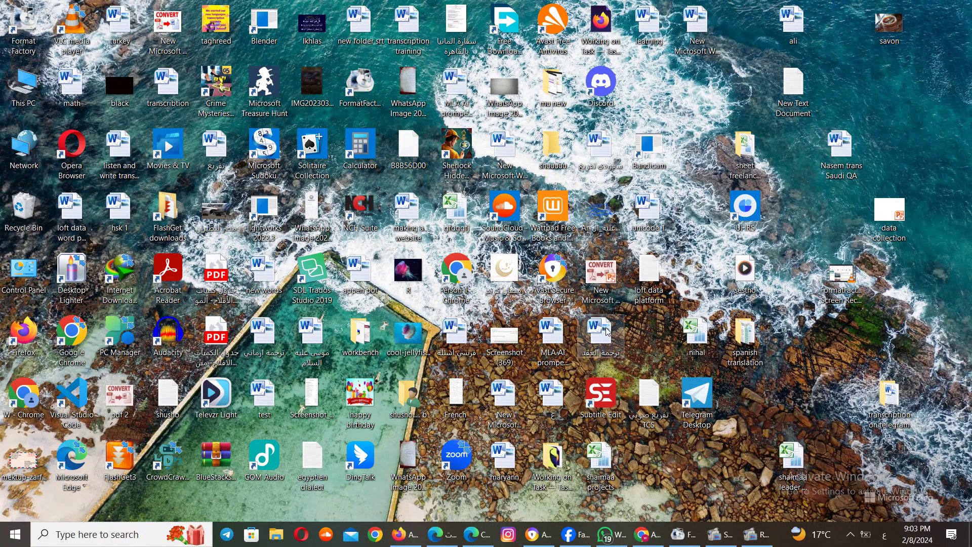
Switch to the browser window with the Magic Data Annotator site and set its interface language to English
{"action": "mouse_move", "coordinate": [537, 532]}
{"action": "left_click", "coordinate": [536, 512]}
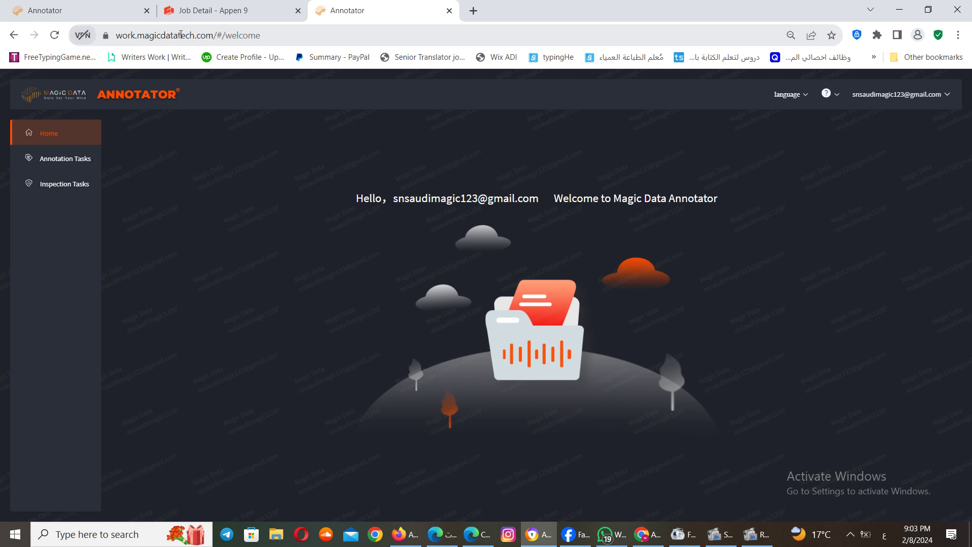
{"action": "left_click_drag", "start_coordinate": [178, 34], "coordinate": [195, 34]}
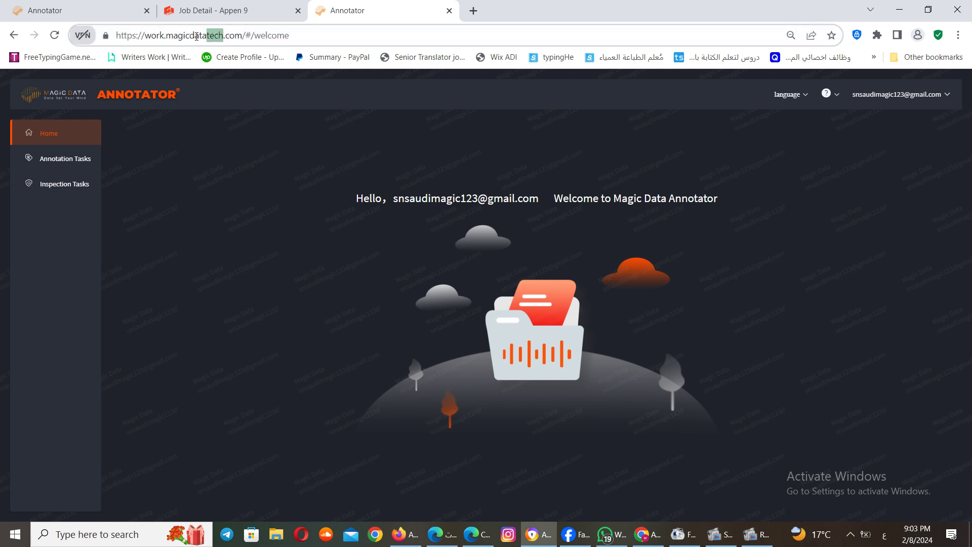
{"action": "left_click", "coordinate": [349, 171]}
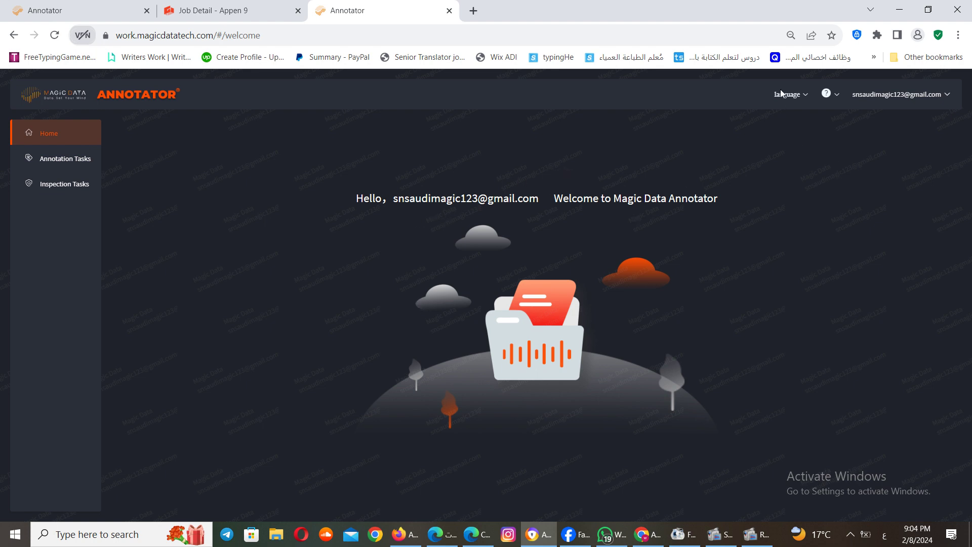
{"action": "left_click", "coordinate": [807, 97]}
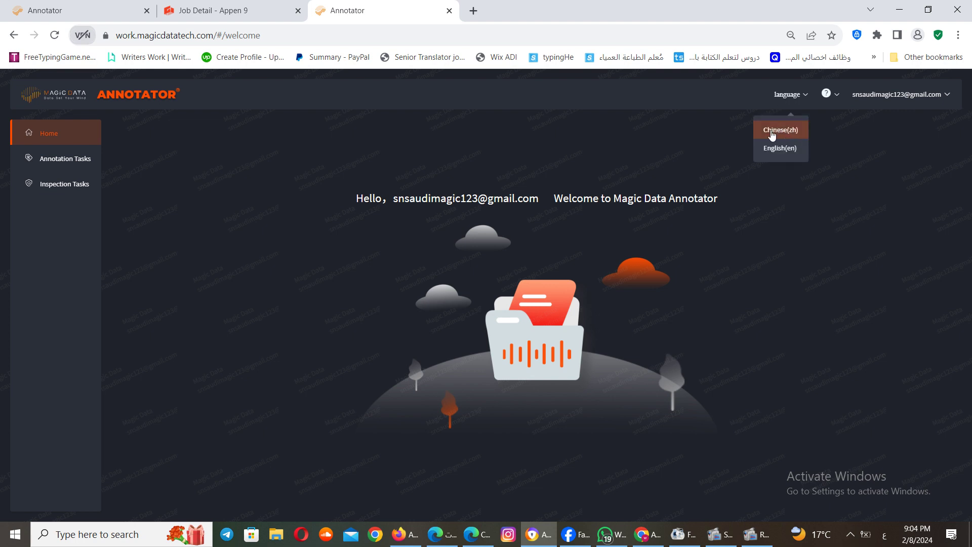
{"action": "left_click", "coordinate": [780, 148]}
{"action": "mouse_move", "coordinate": [789, 96]}
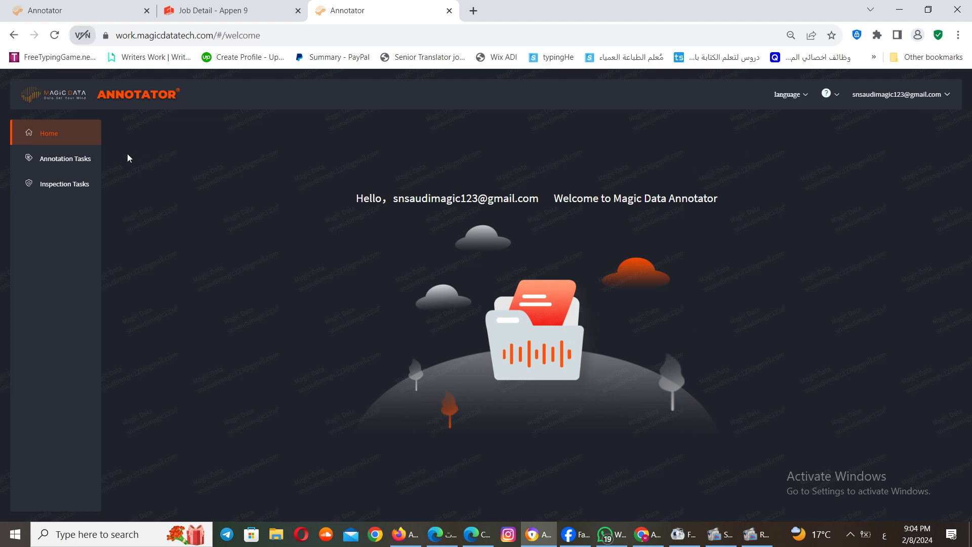
Look over the annotation tasks, then open the details of the P05 inspection task that has ongoing tasks
{"action": "left_click", "coordinate": [72, 169]}
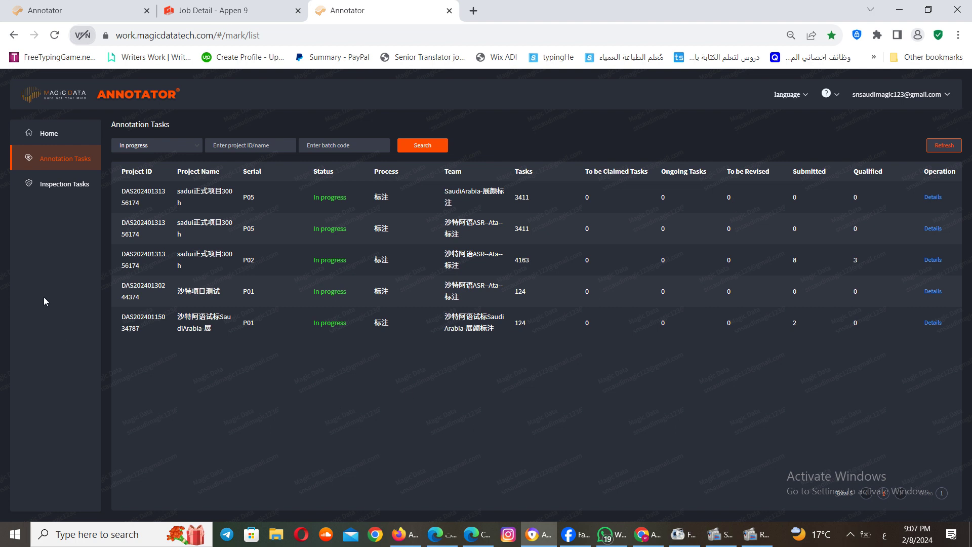
{"action": "left_click", "coordinate": [55, 193]}
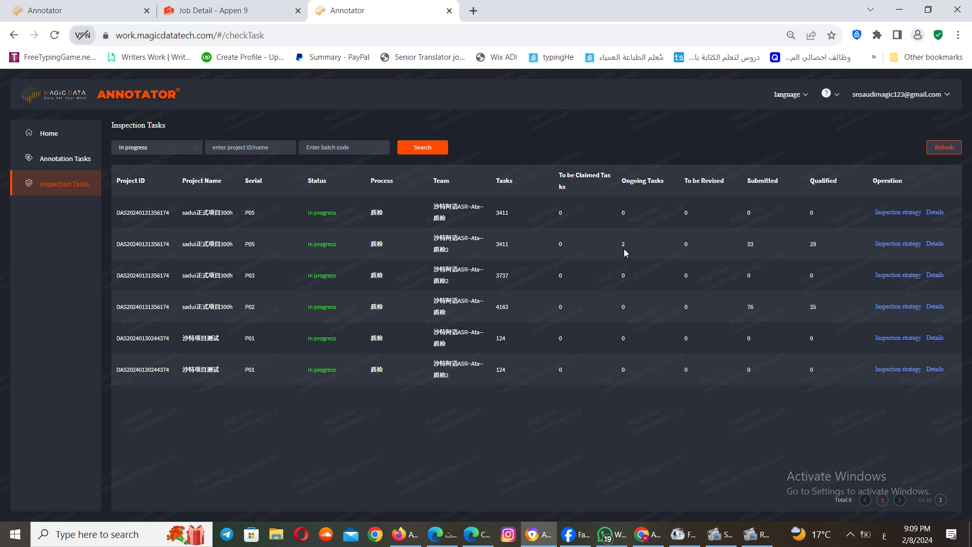
{"action": "left_click", "coordinate": [935, 244]}
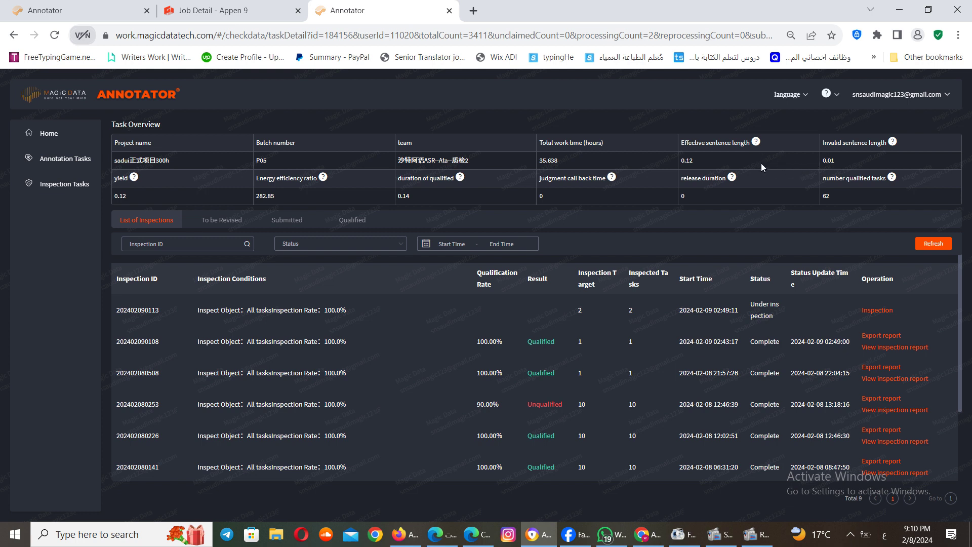
{"action": "mouse_move", "coordinate": [892, 177]}
{"action": "double_click", "coordinate": [826, 195]}
{"action": "left_click", "coordinate": [886, 399]}
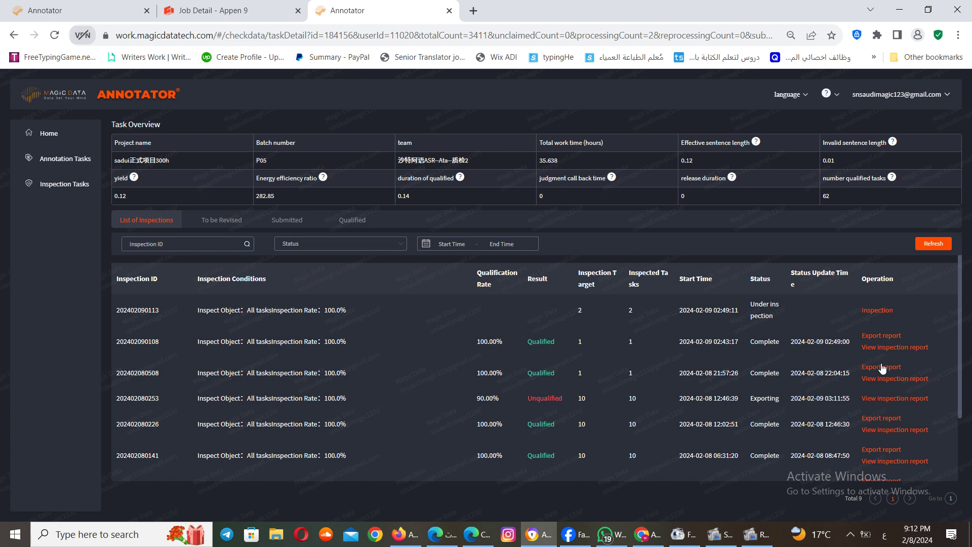
Open the inspection report of the unqualified inspection and examine all columns of its team results table
{"action": "left_click", "coordinate": [891, 399]}
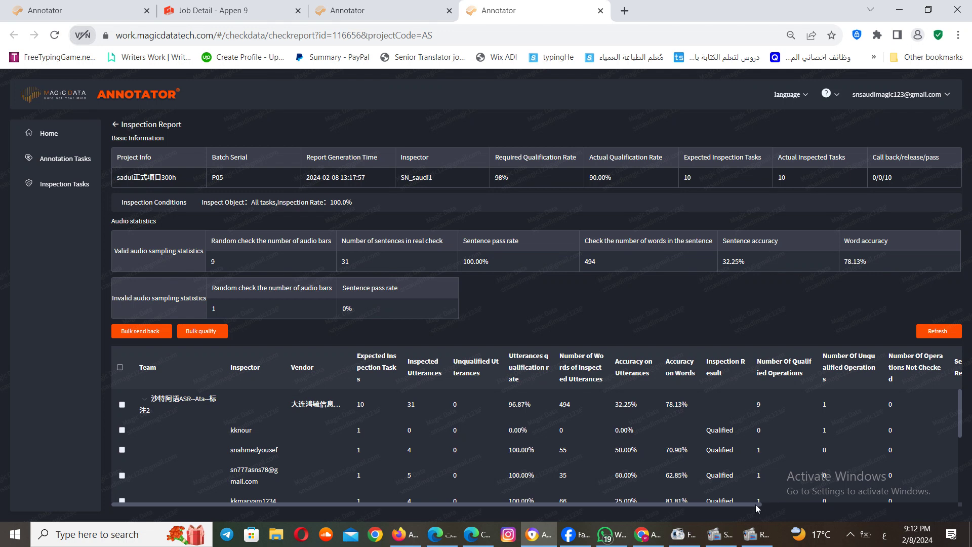
{"action": "scroll", "coordinate": [758, 504], "scroll_direction": "right", "scroll_amount": 5}
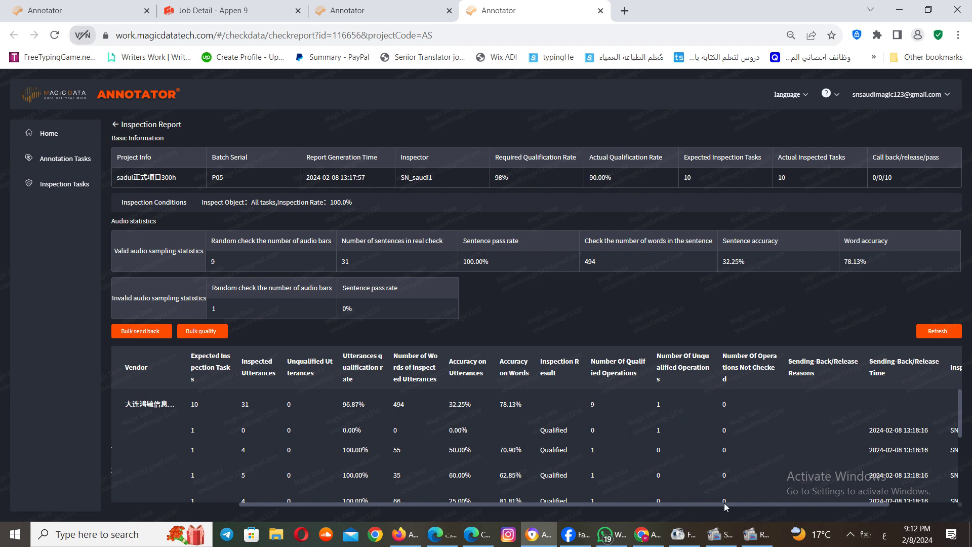
{"action": "scroll", "coordinate": [831, 505], "scroll_direction": "right", "scroll_amount": 2}
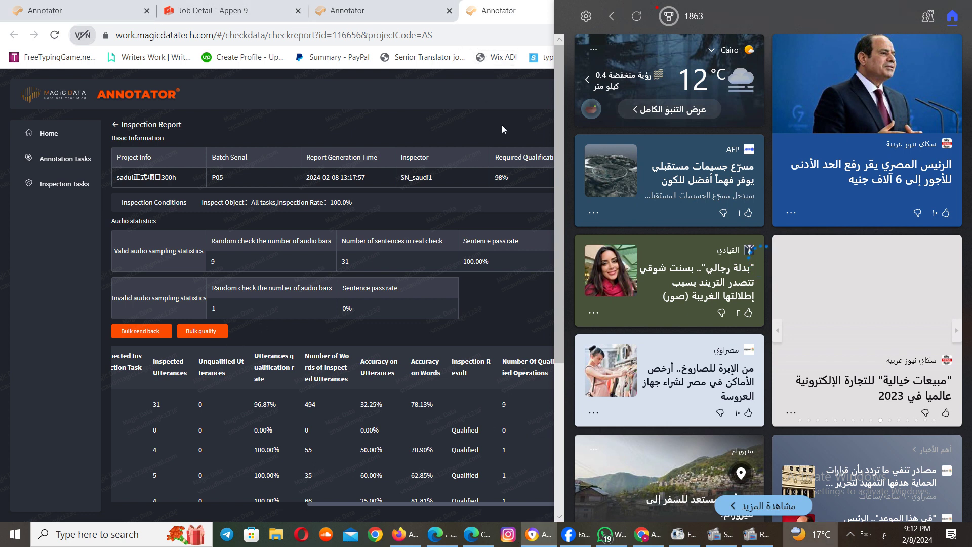
{"action": "key", "text": "alt+Left"}
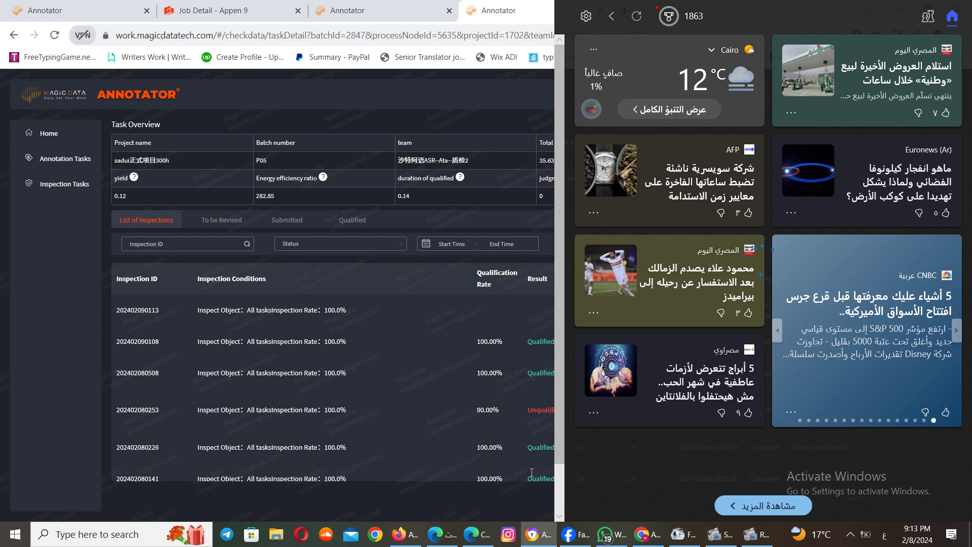
{"action": "left_click", "coordinate": [529, 468]}
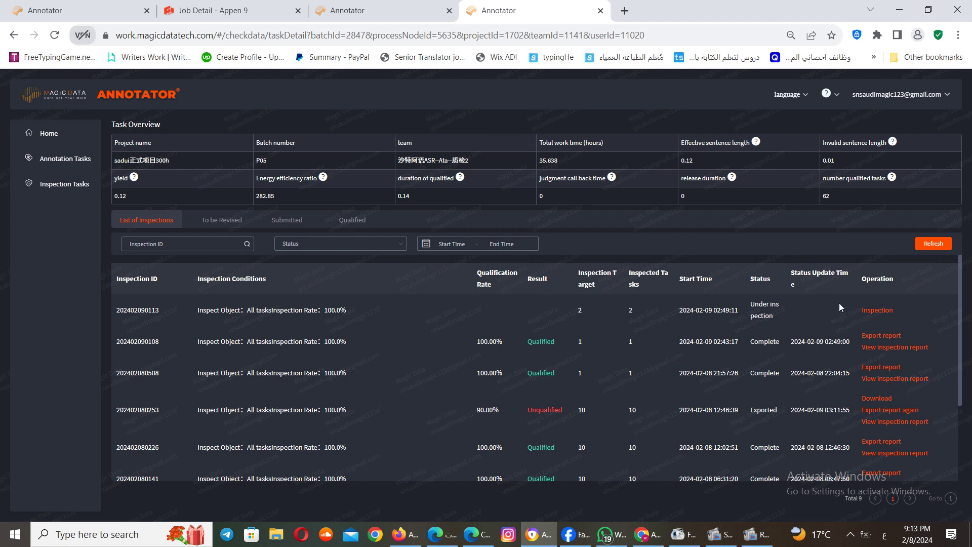
{"action": "left_click", "coordinate": [872, 314]}
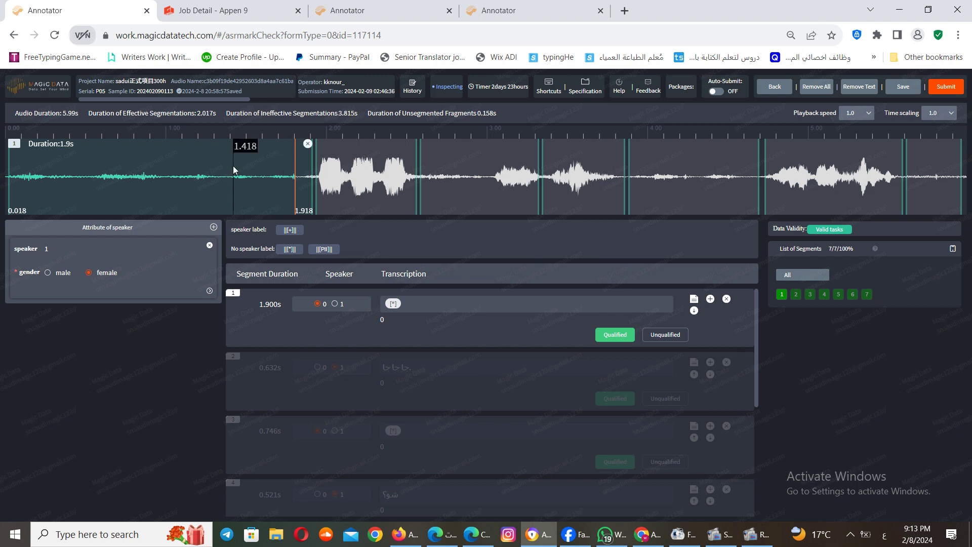
{"action": "left_click", "coordinate": [513, 14]}
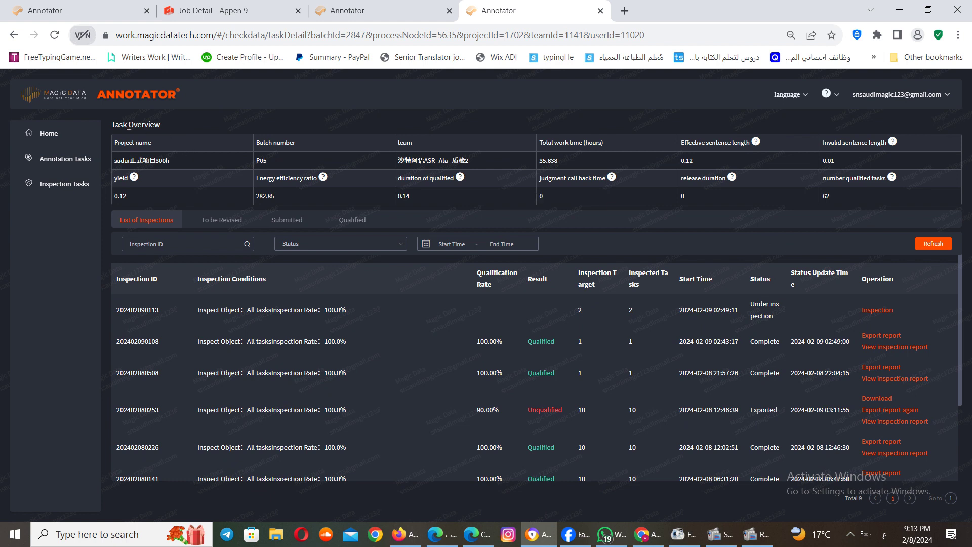
Enlarge the Task Overview page to 100% browser zoom
{"action": "left_click_drag", "start_coordinate": [112, 120], "coordinate": [169, 128]}
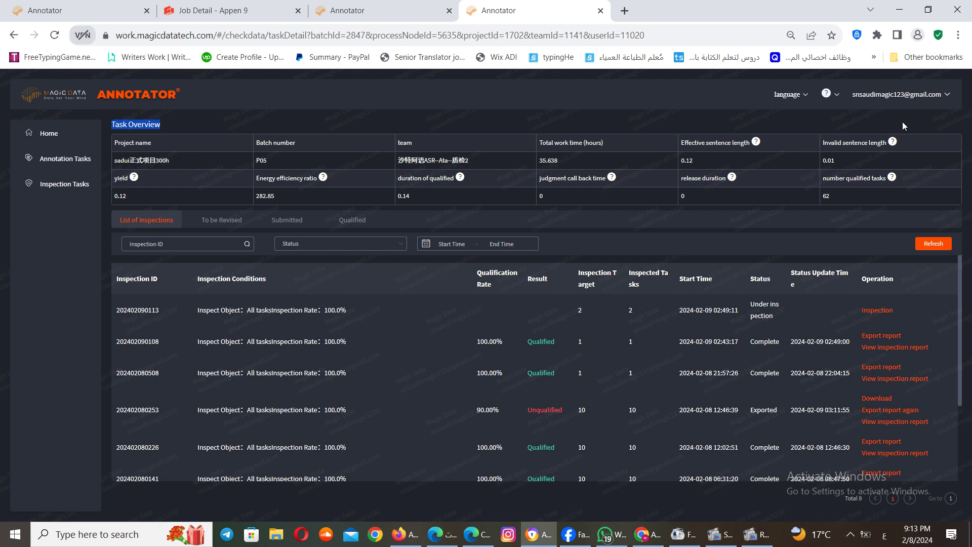
{"action": "left_click", "coordinate": [957, 39]}
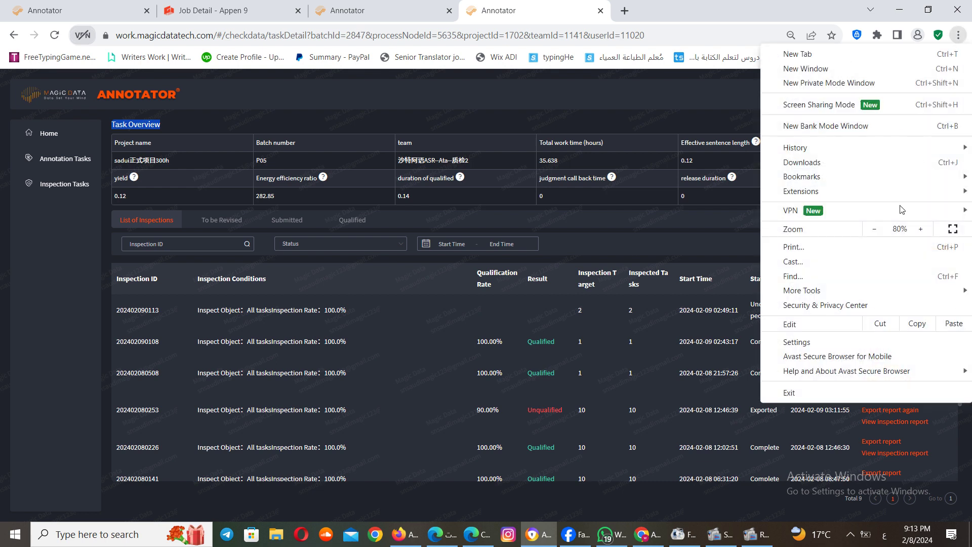
{"action": "left_click", "coordinate": [921, 229]}
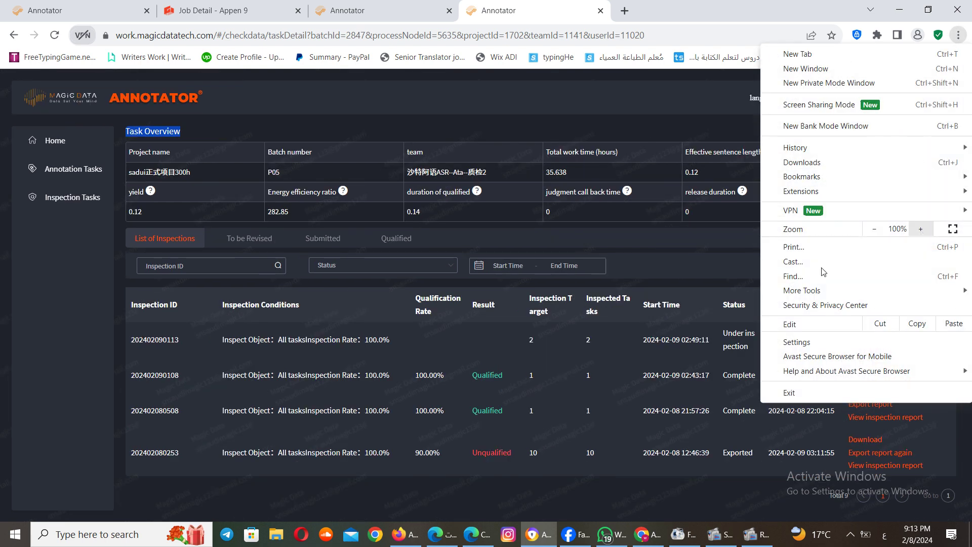
{"action": "left_click", "coordinate": [921, 229]}
{"action": "triple_click", "coordinate": [700, 273]}
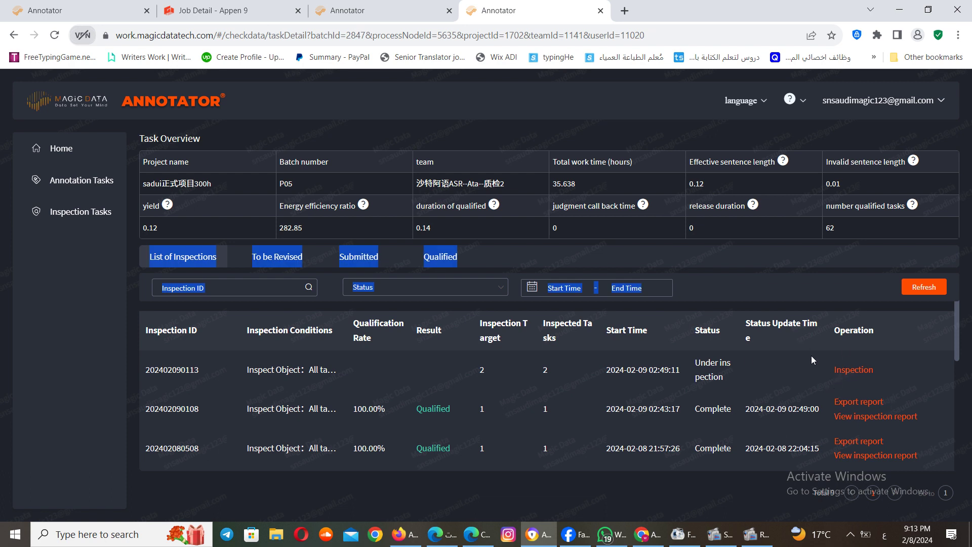
{"action": "left_click", "coordinate": [806, 303]}
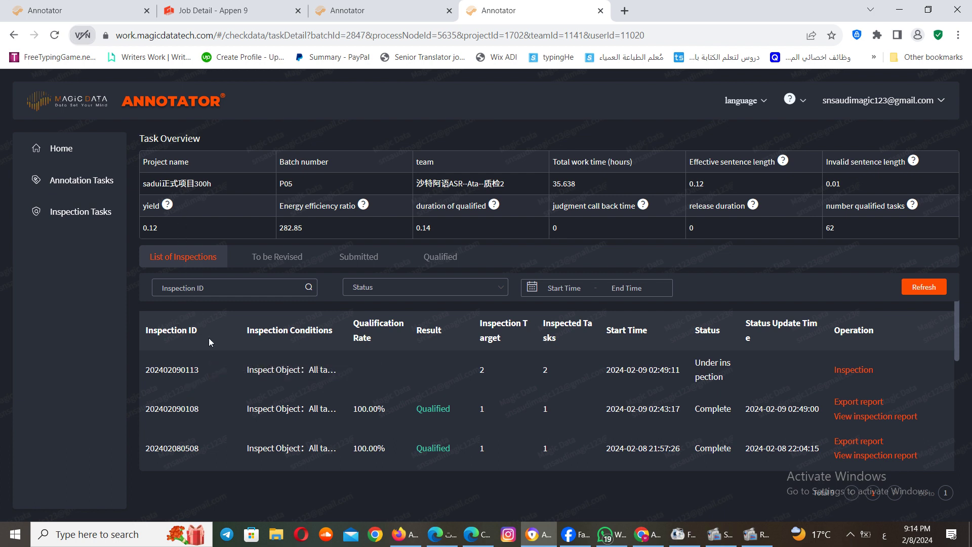
Check the batch's To be Revised list and compare it with the Inspection Tasks overview in the other Annotator tab
{"action": "left_click", "coordinate": [286, 254]}
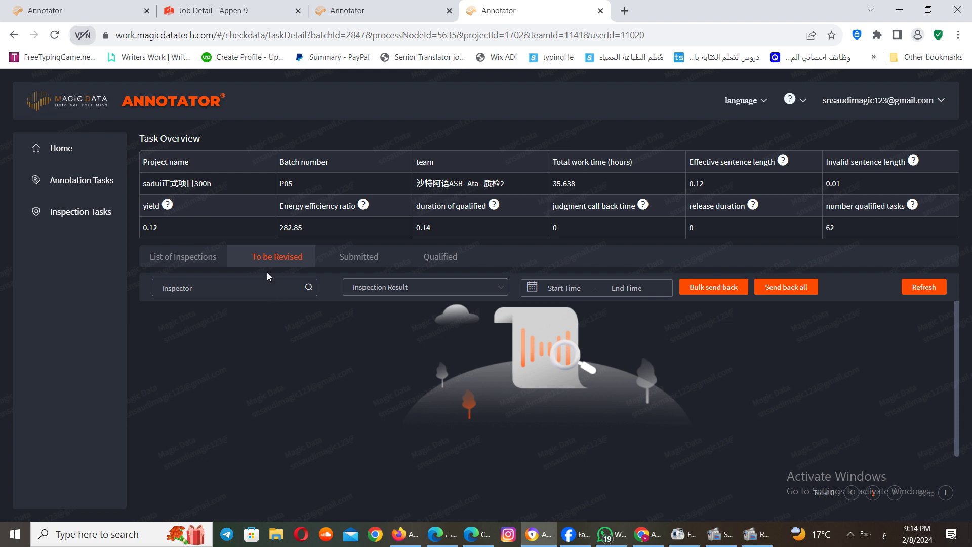
{"action": "left_click", "coordinate": [369, 14]}
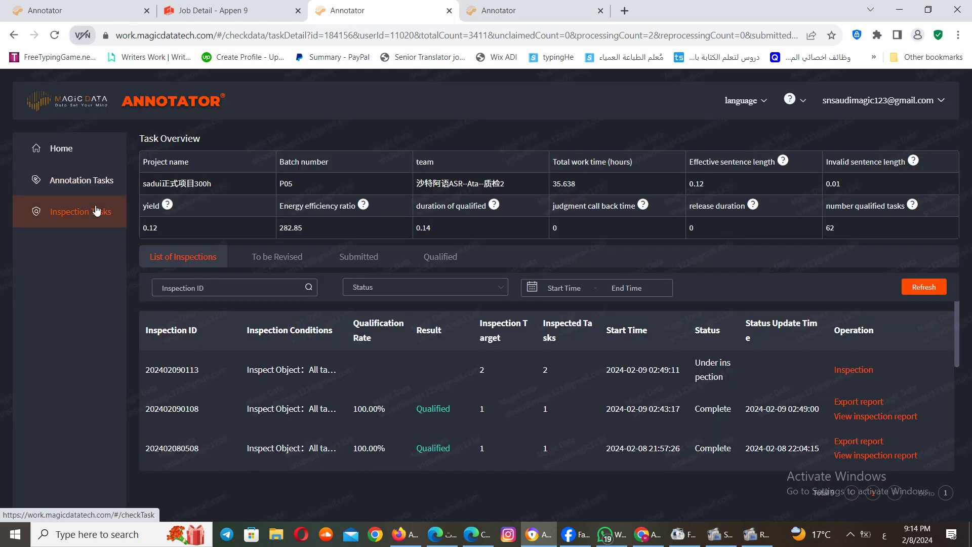
{"action": "left_click", "coordinate": [97, 210]}
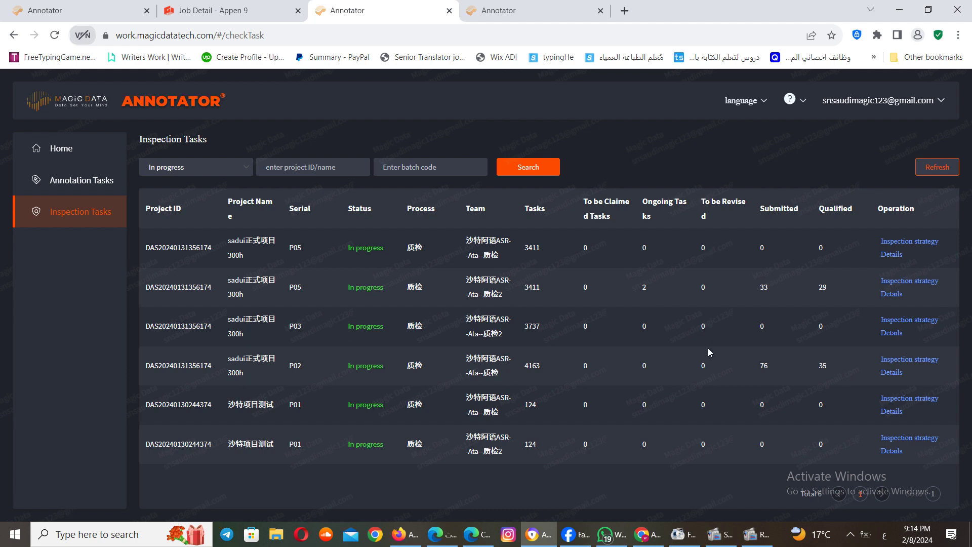
{"action": "left_click", "coordinate": [505, 15]}
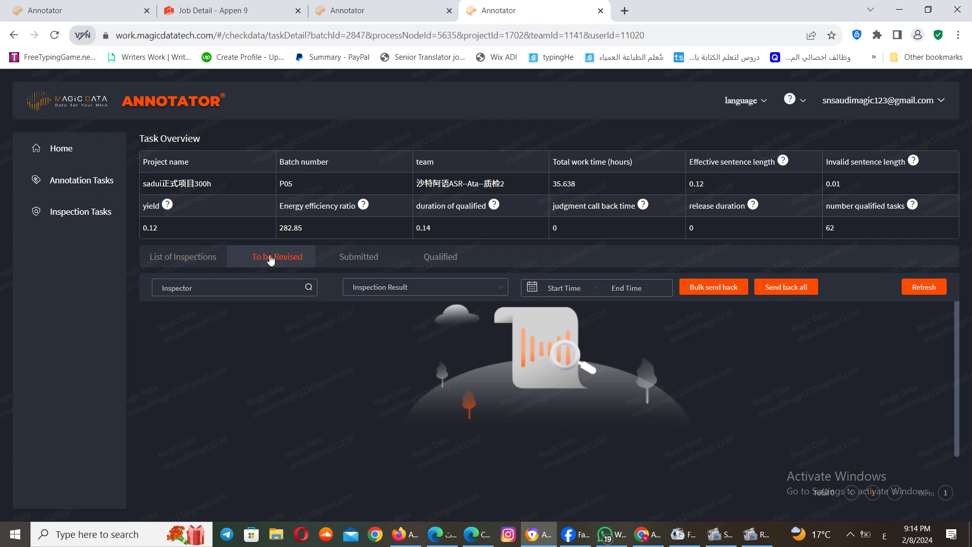
View the batch's Submitted packages, followed by its Qualified packages
{"action": "left_click", "coordinate": [359, 257]}
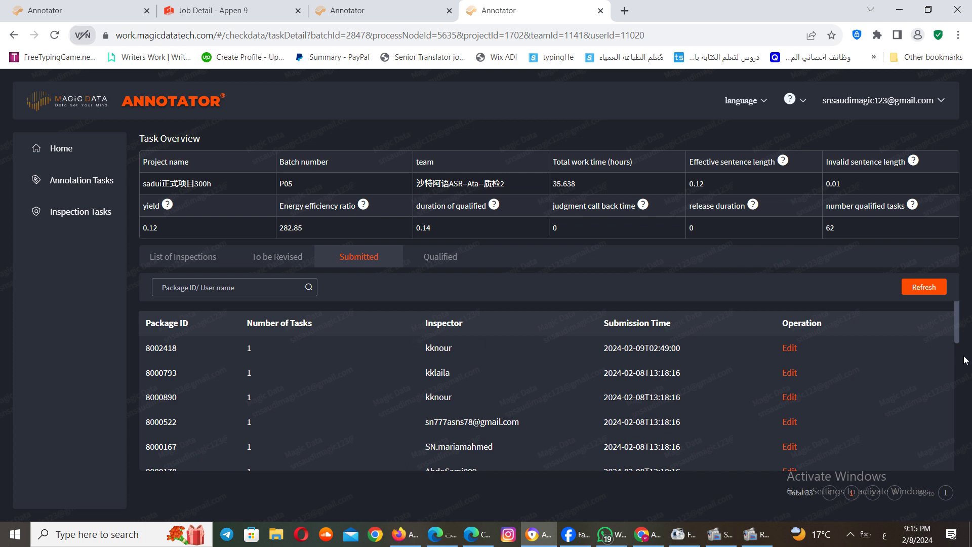
{"action": "mouse_move", "coordinate": [959, 338]}
{"action": "left_mouse_down"}
{"action": "mouse_move", "coordinate": [965, 484]}
{"action": "mouse_move", "coordinate": [963, 335]}
{"action": "left_mouse_up"}
{"action": "left_click", "coordinate": [436, 257]}
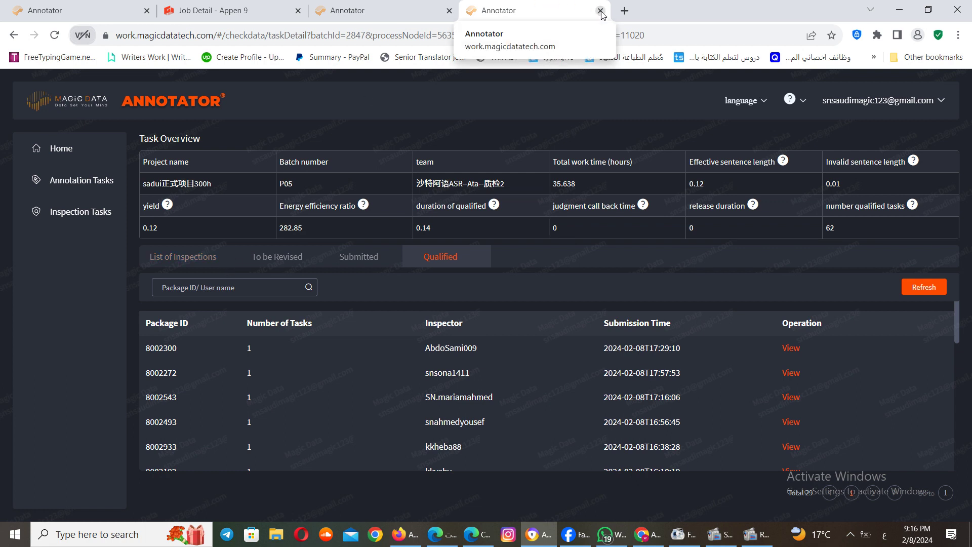
Go through the List of Inspections, To be Revised, Submitted and Qualified lists of the batch once more
{"action": "left_click", "coordinate": [168, 260]}
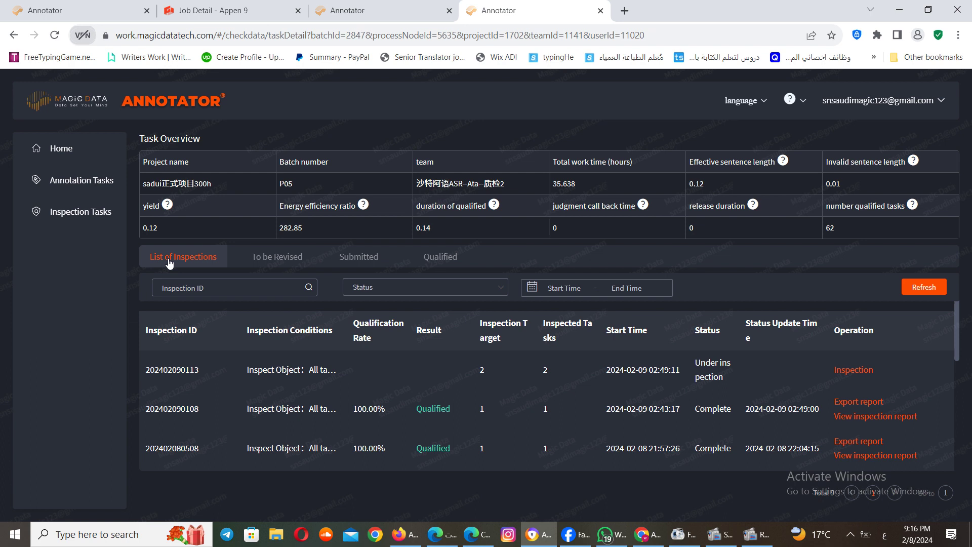
{"action": "left_click", "coordinate": [263, 258]}
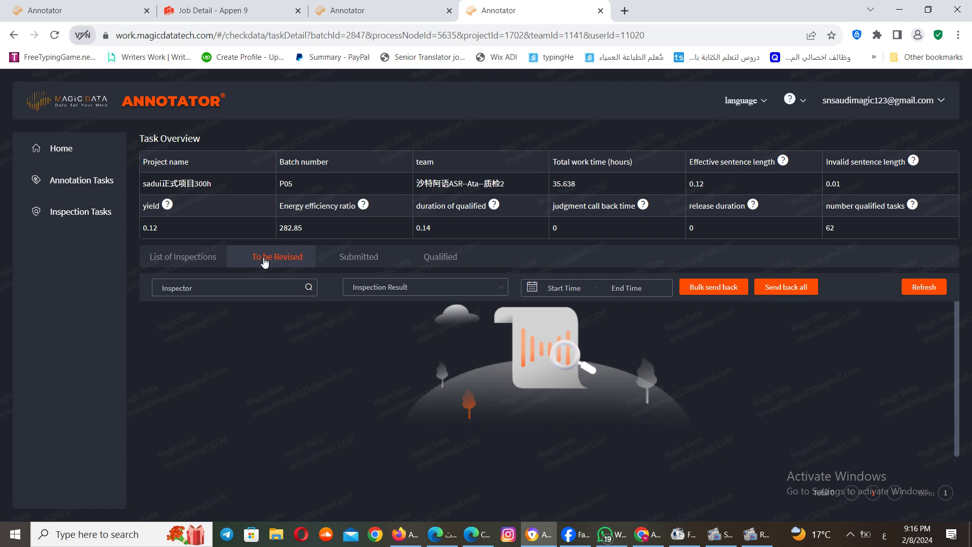
{"action": "left_click", "coordinate": [352, 257]}
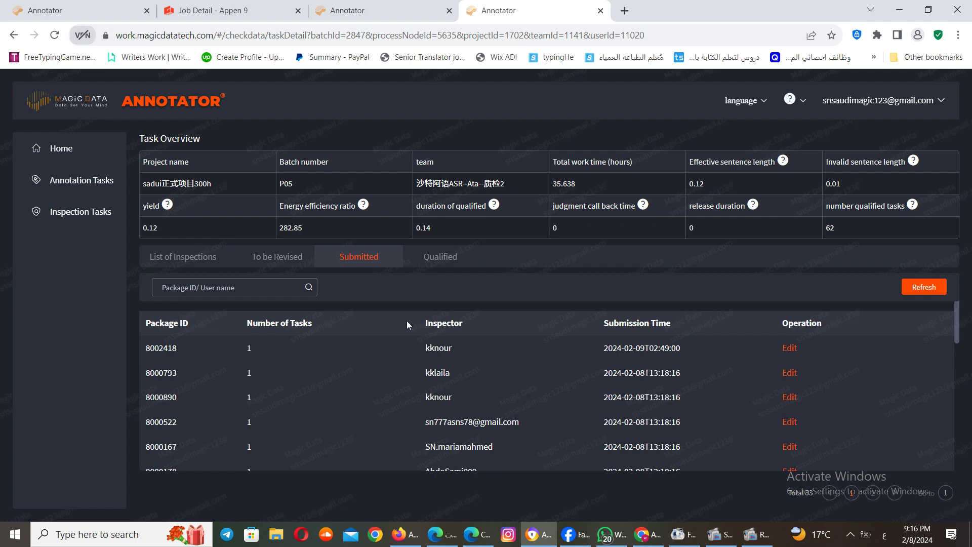
{"action": "left_click", "coordinate": [448, 259]}
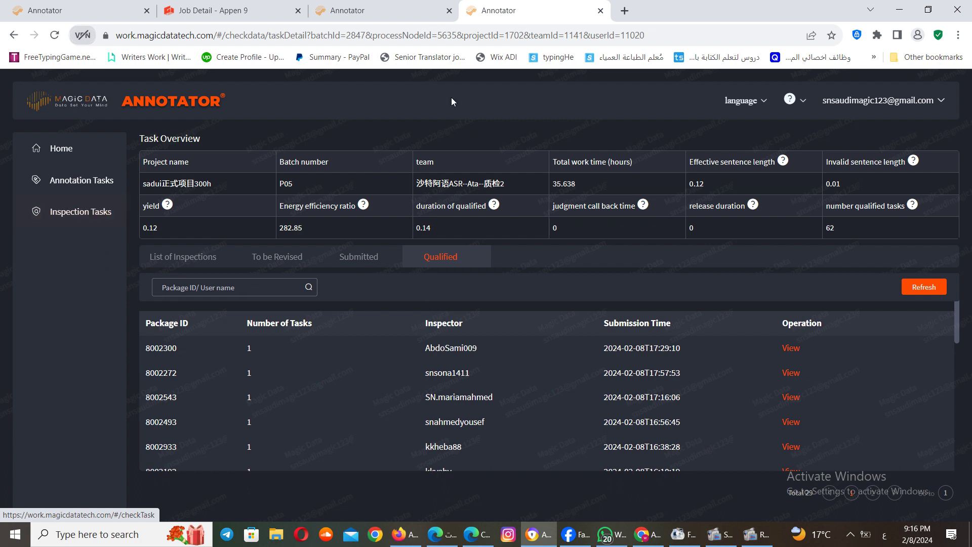
Close the extra task overview tab and show the package summary on the audio check page
{"action": "left_click", "coordinate": [600, 11]}
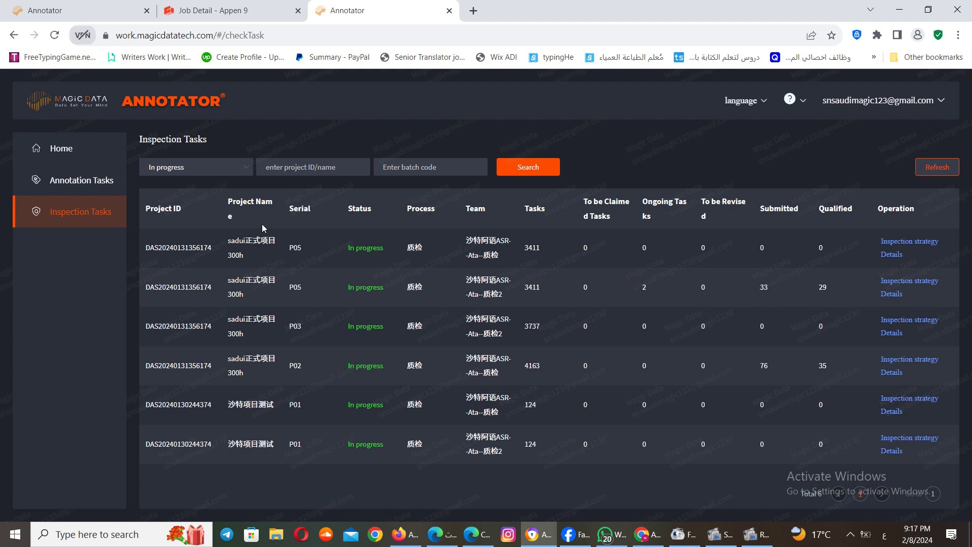
{"action": "left_click", "coordinate": [115, 10]}
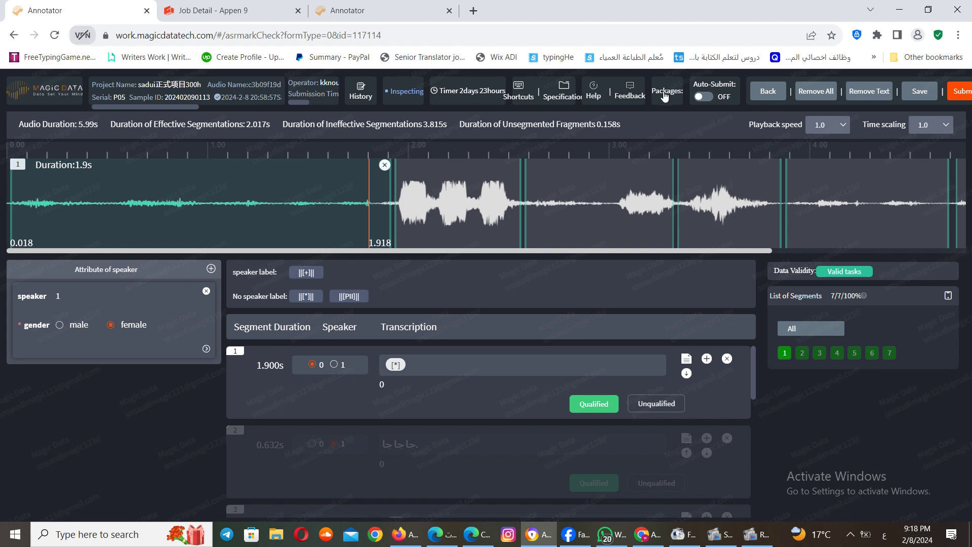
{"action": "mouse_move", "coordinate": [666, 96]}
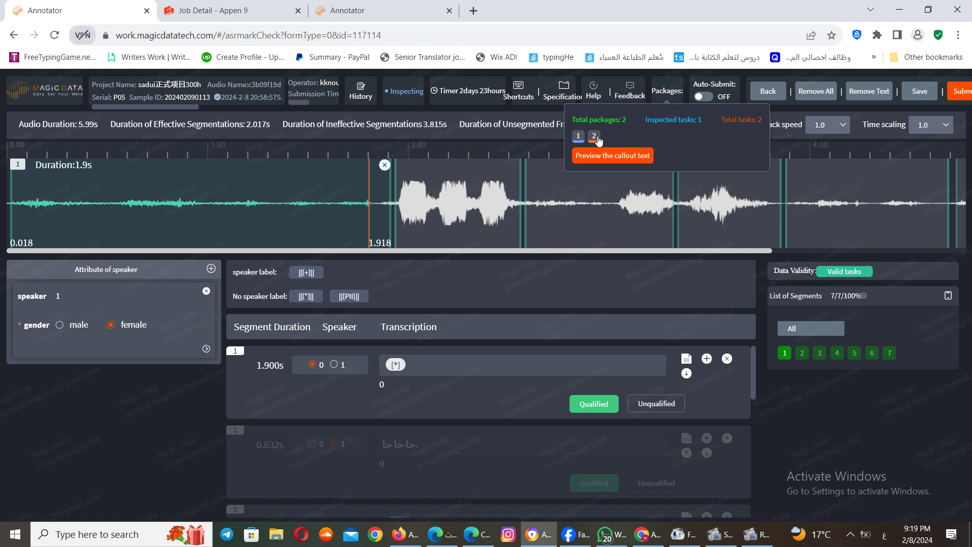
{"action": "mouse_move", "coordinate": [831, 273]}
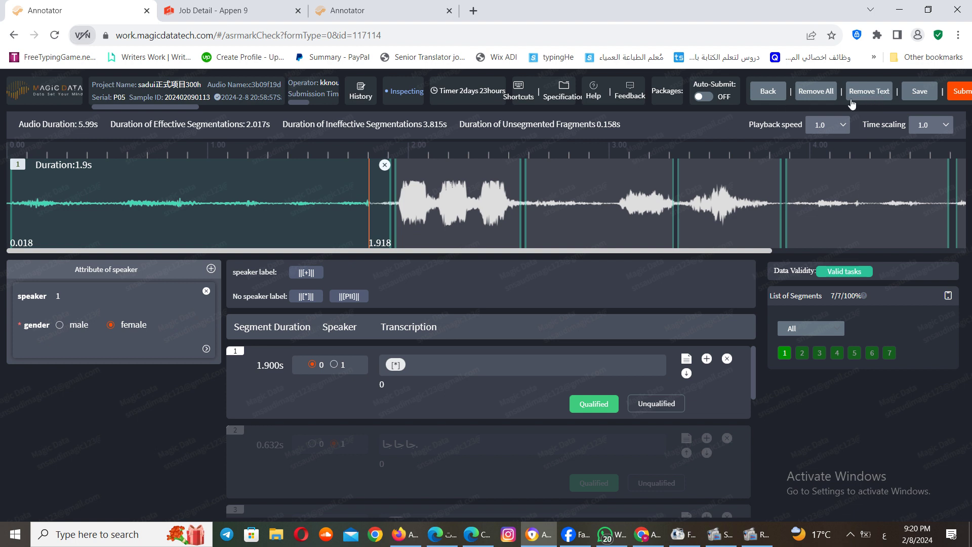
Save the inspection and reduce the page zoom to 90% so the whole audio check page fits
{"action": "mouse_move", "coordinate": [816, 295]}
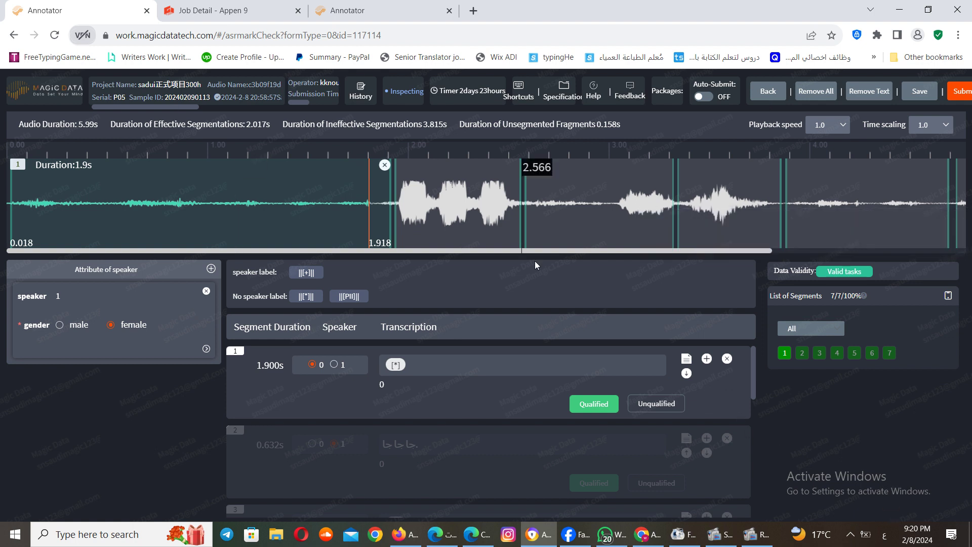
{"action": "left_click", "coordinate": [920, 93]}
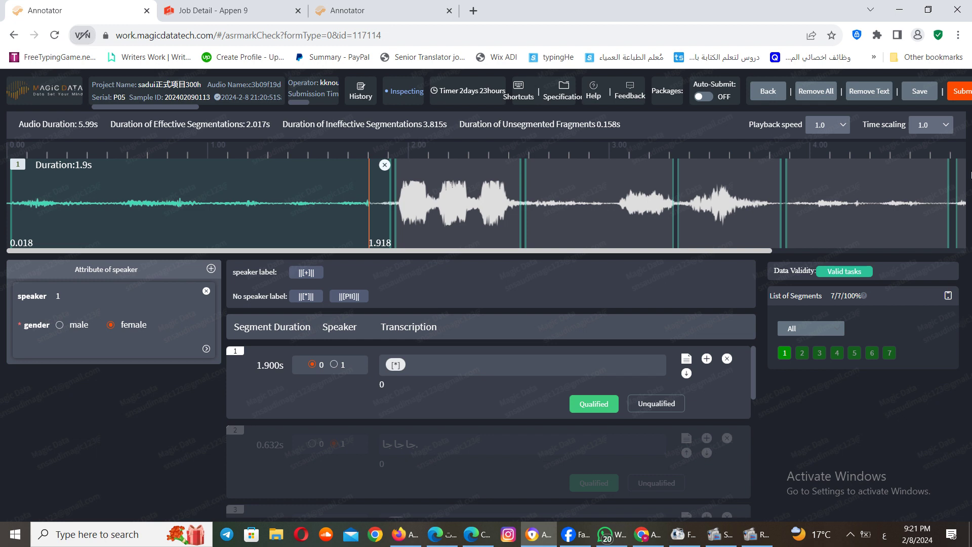
{"action": "left_click", "coordinate": [959, 35]}
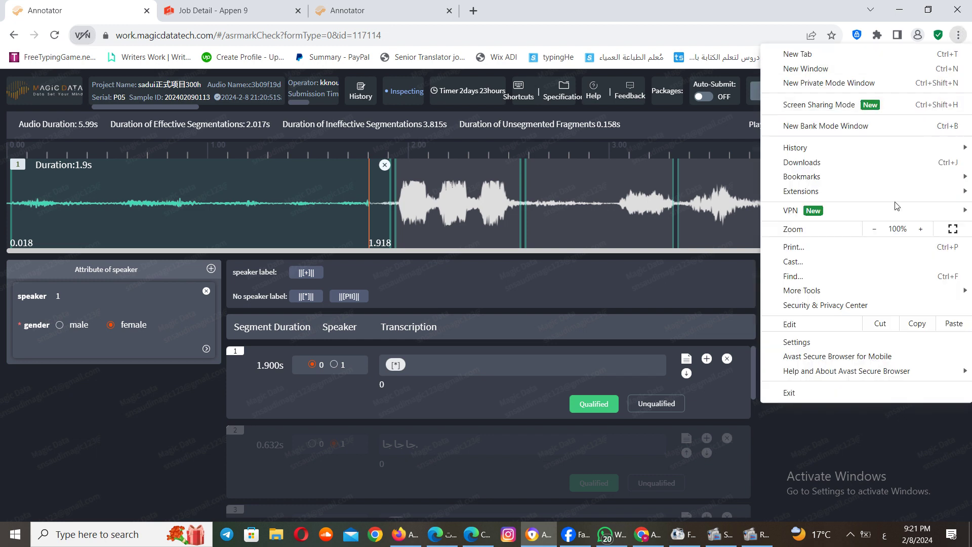
{"action": "left_click", "coordinate": [875, 231]}
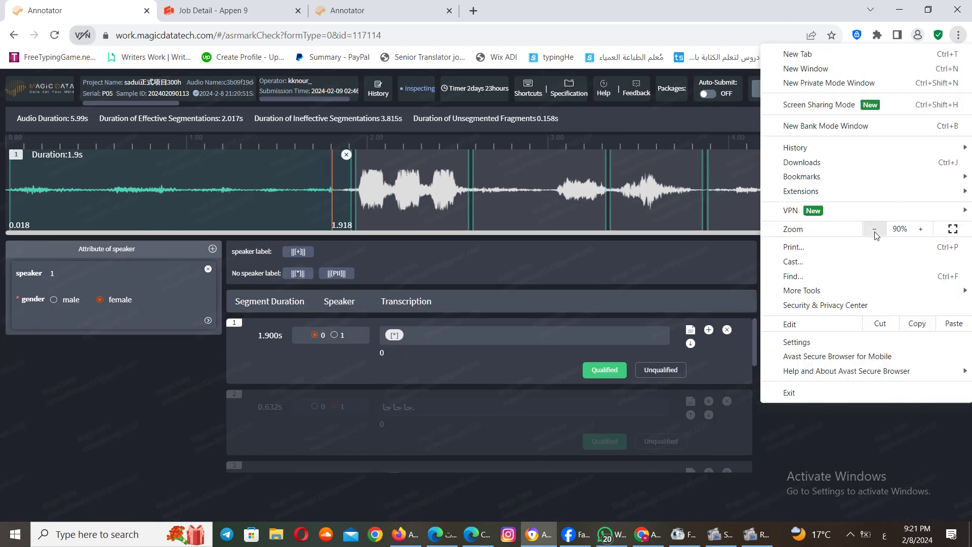
{"action": "left_click", "coordinate": [707, 277]}
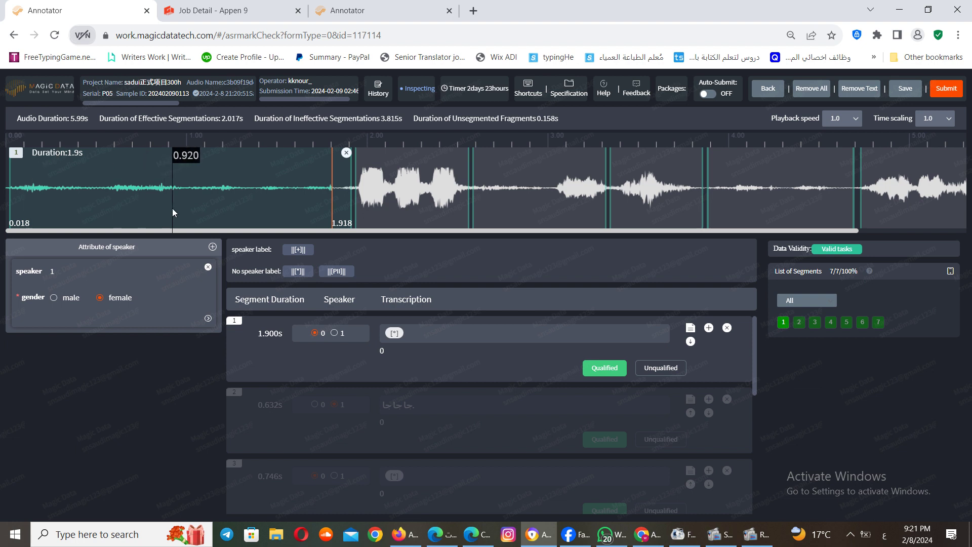
Play the first audio segment and adjust its end boundary to about 1.93 s
{"action": "left_click", "coordinate": [50, 191]}
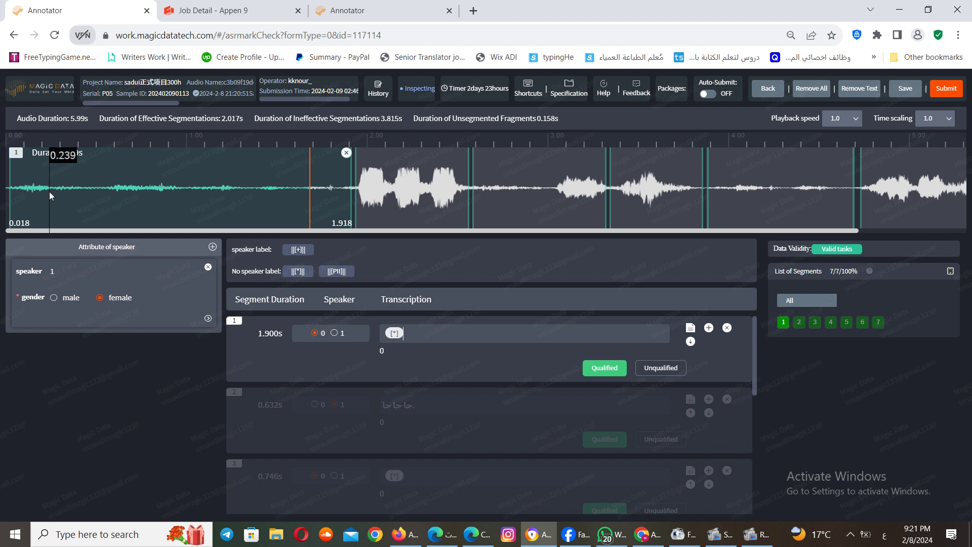
{"action": "key", "text": "ctrl+p"}
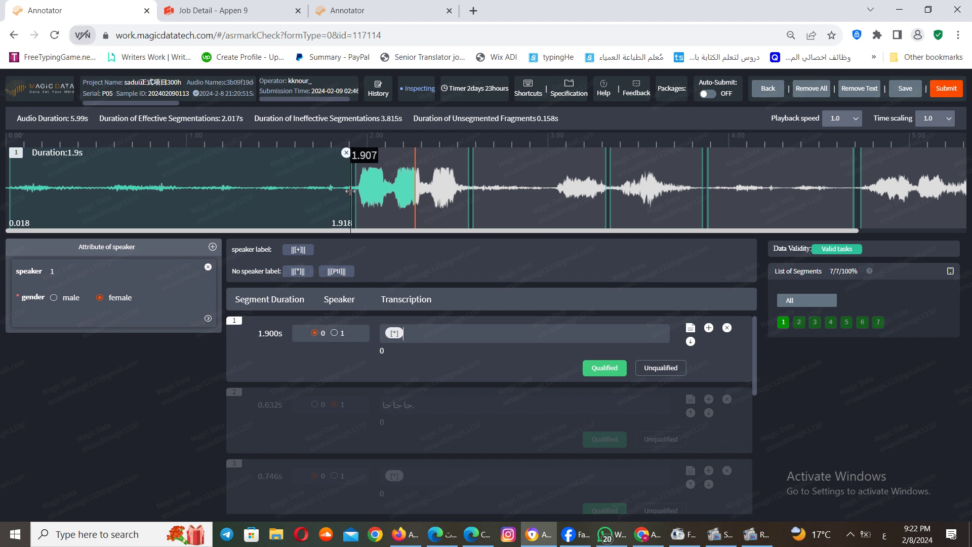
{"action": "left_click_drag", "start_coordinate": [351, 192], "coordinate": [347, 198]}
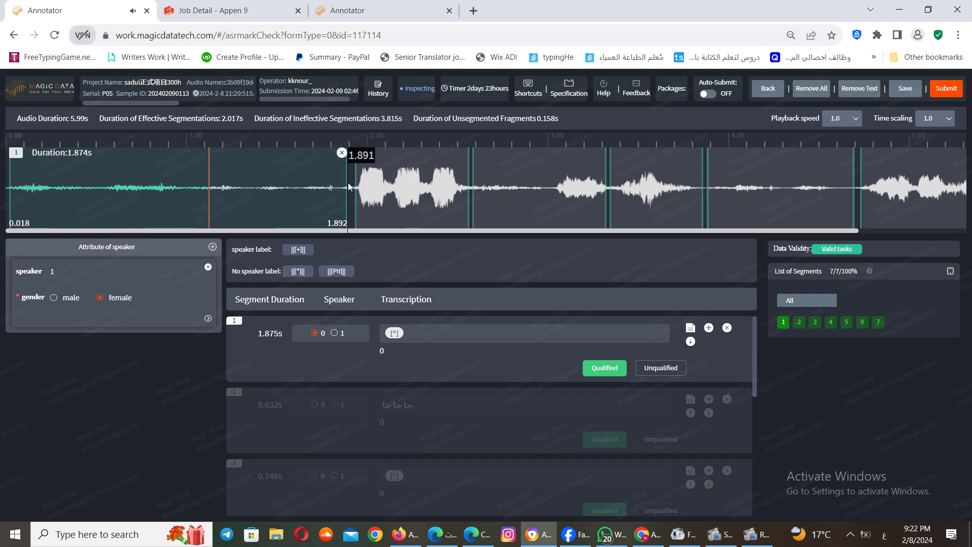
{"action": "mouse_move", "coordinate": [345, 182]}
{"action": "left_mouse_down"}
{"action": "mouse_move", "coordinate": [313, 183]}
{"action": "mouse_move", "coordinate": [353, 187]}
{"action": "left_mouse_up"}
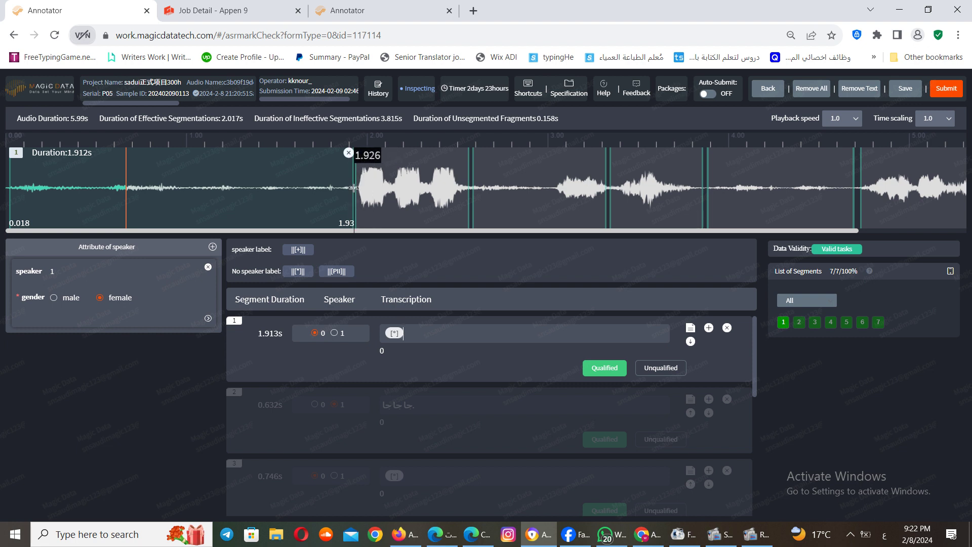
Try ending segment 1 at about 1.227 s with a separate segment after it, and restore its end to about 1.924 s
{"action": "left_click_drag", "start_coordinate": [354, 187], "coordinate": [228, 188]}
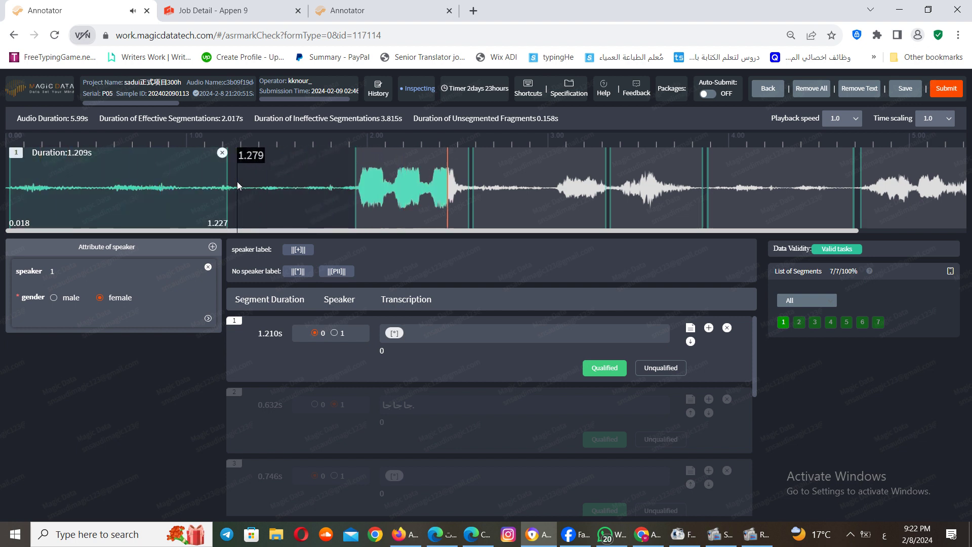
{"action": "left_click_drag", "start_coordinate": [237, 181], "coordinate": [341, 198]}
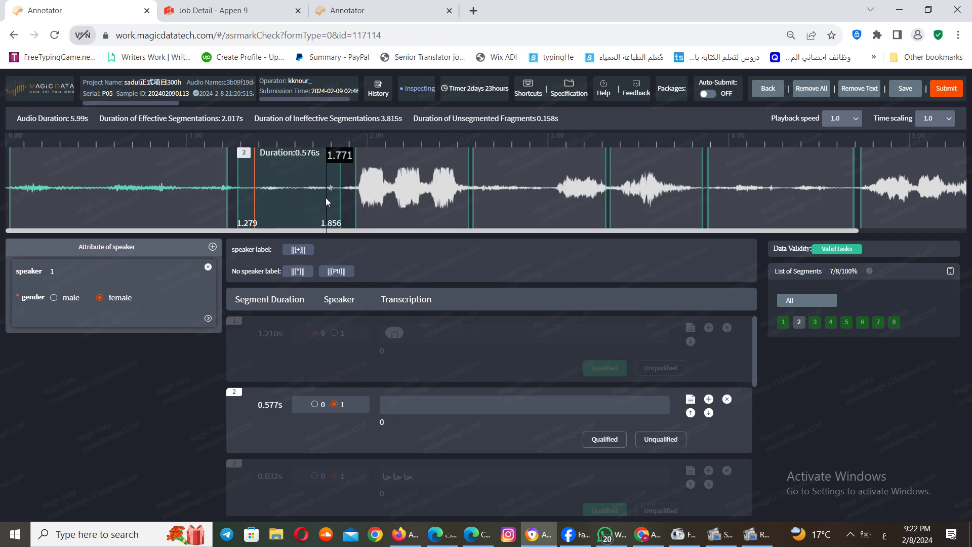
{"action": "left_click_drag", "start_coordinate": [341, 188], "coordinate": [332, 154]}
{"action": "left_click", "coordinate": [325, 153]}
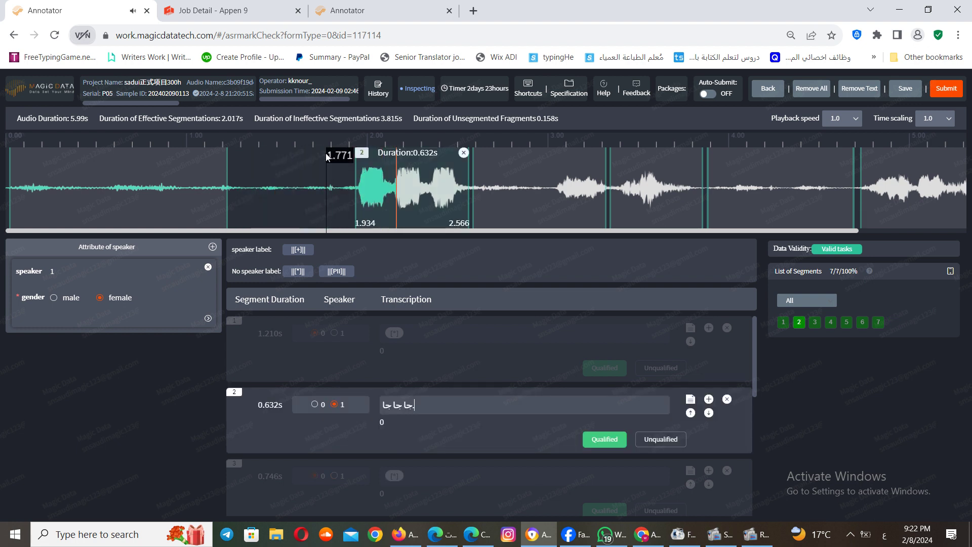
{"action": "left_click_drag", "start_coordinate": [228, 181], "coordinate": [353, 188]}
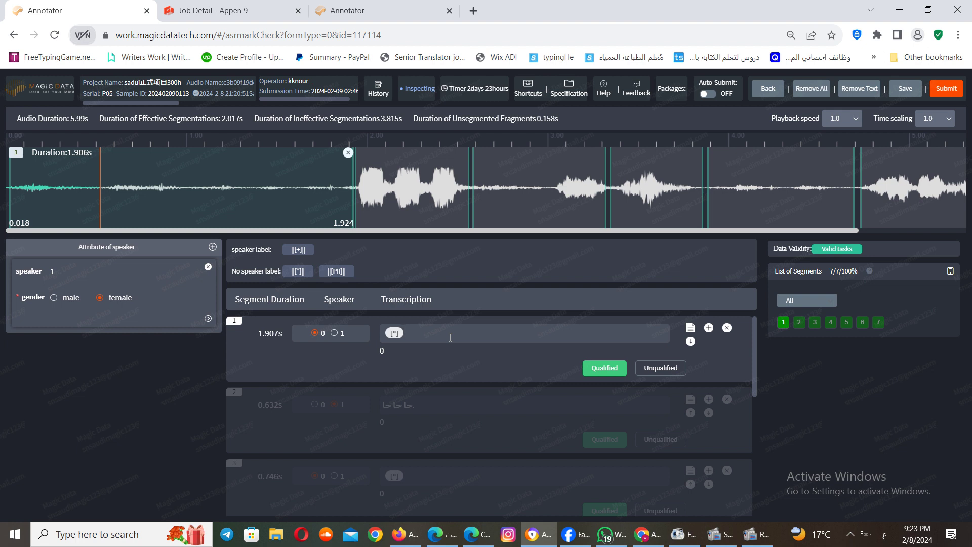
Try entering sample Arabic text in segment 1's transcription and erase it
{"action": "key", "text": "ctrl+a"}
{"action": "left_click", "coordinate": [442, 330]}
{"action": "type", "text": "ةبةوبةسوة"}
{"action": "key", "text": "BackSpace"}
{"action": "key", "text": "BackSpace"}
{"action": "key", "text": "BackSpace"}
{"action": "key", "text": "BackSpace"}
{"action": "key", "text": "BackSpace"}
{"action": "key", "text": "BackSpace"}
{"action": "key", "text": "BackSpace"}
{"action": "key", "text": "BackSpace"}
{"action": "key", "text": "BackSpace"}
Insert extra [*] labels into segment 1's transcription and delete all of its labels
{"action": "left_click", "coordinate": [428, 330]}
{"action": "left_click", "coordinate": [296, 272]}
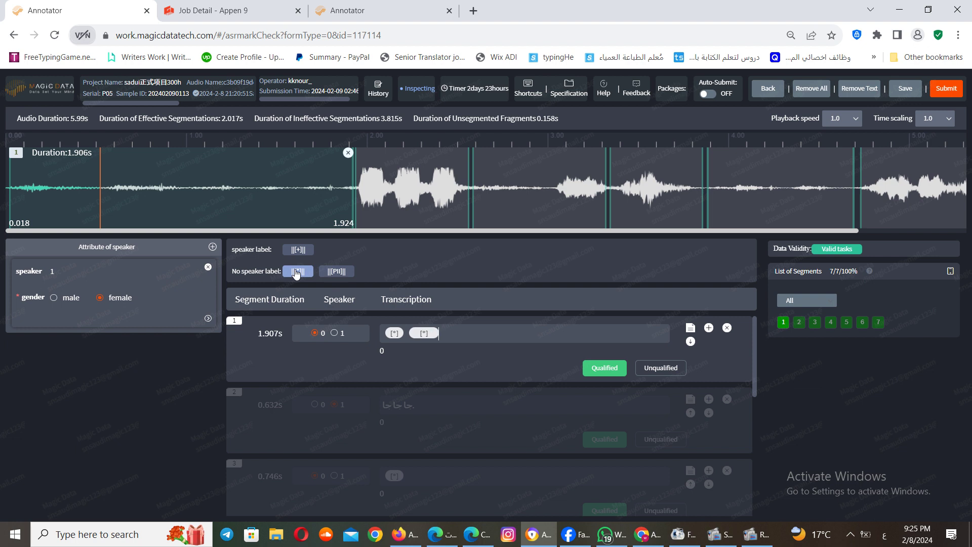
{"action": "left_click", "coordinate": [297, 272]}
{"action": "key", "text": "BackSpace"}
{"action": "key", "text": "BackSpace"}
{"action": "key", "text": "BackSpace"}
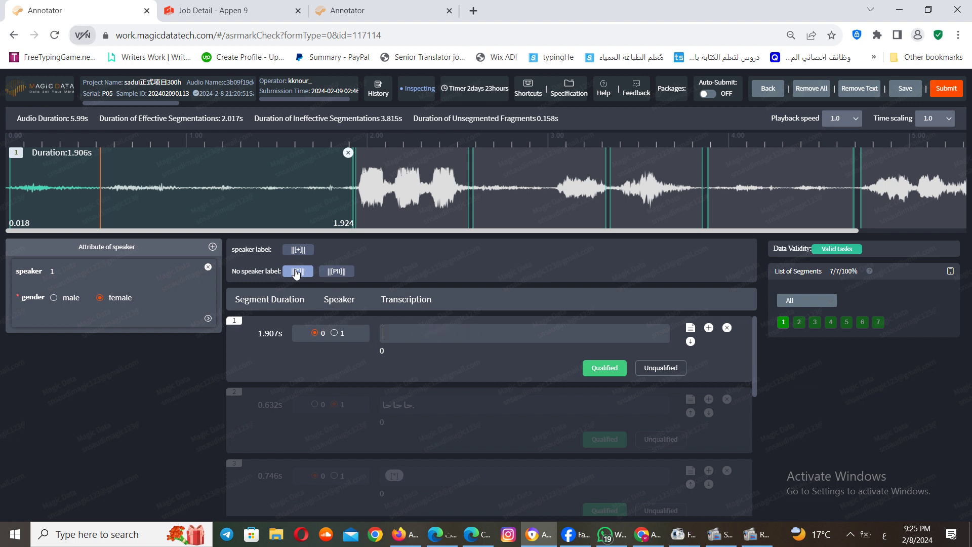
Try the [*] and [PII] labels together in segment 1's transcription and remove both
{"action": "left_click", "coordinate": [296, 273]}
{"action": "key", "text": "ctrl+a"}
{"action": "left_click", "coordinate": [428, 328]}
{"action": "left_click", "coordinate": [338, 273]}
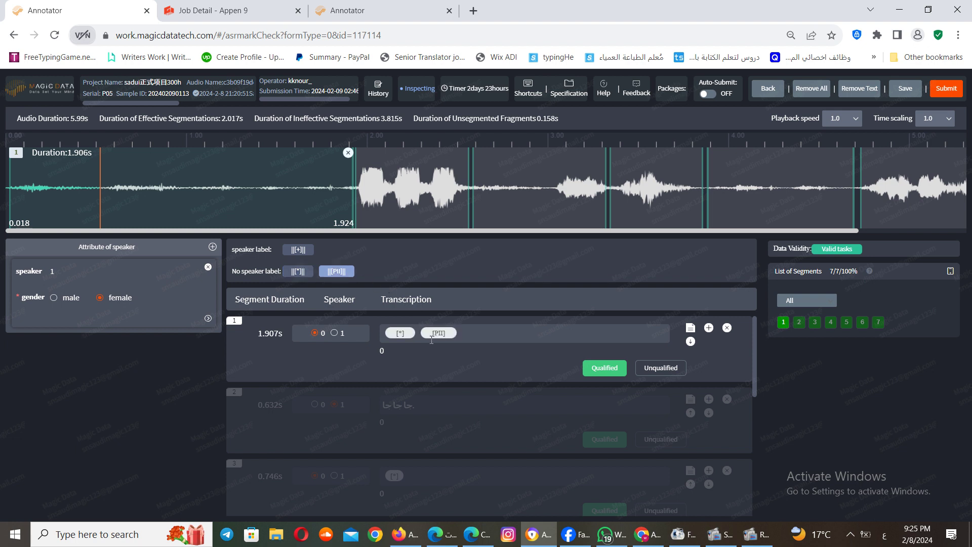
{"action": "left_click", "coordinate": [397, 333]}
{"action": "key", "text": "BackSpace"}
{"action": "left_click", "coordinate": [403, 325]}
{"action": "key", "text": "Delete"}
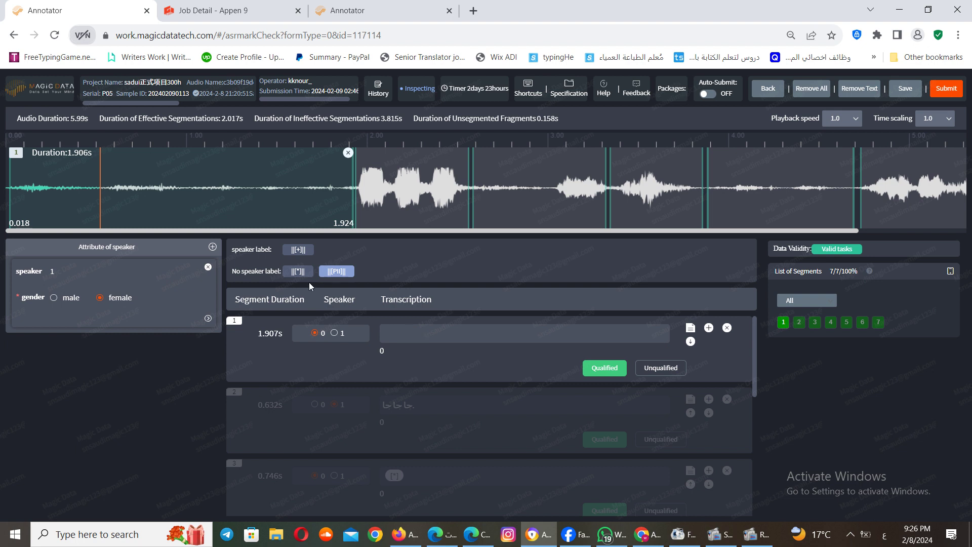
Insert the [*] label into segment 1's empty transcription and mark the segment as Qualified
{"action": "left_click", "coordinate": [296, 272]}
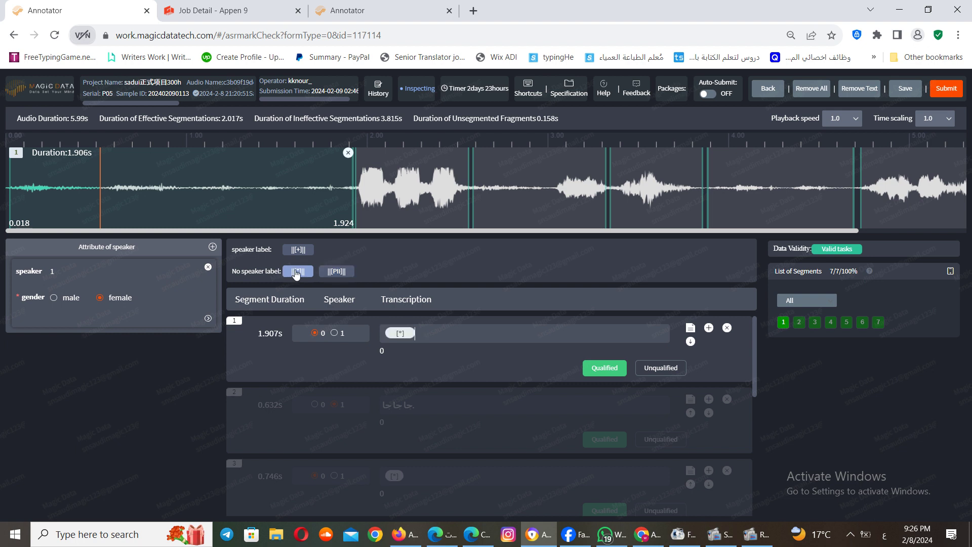
{"action": "left_click", "coordinate": [595, 369]}
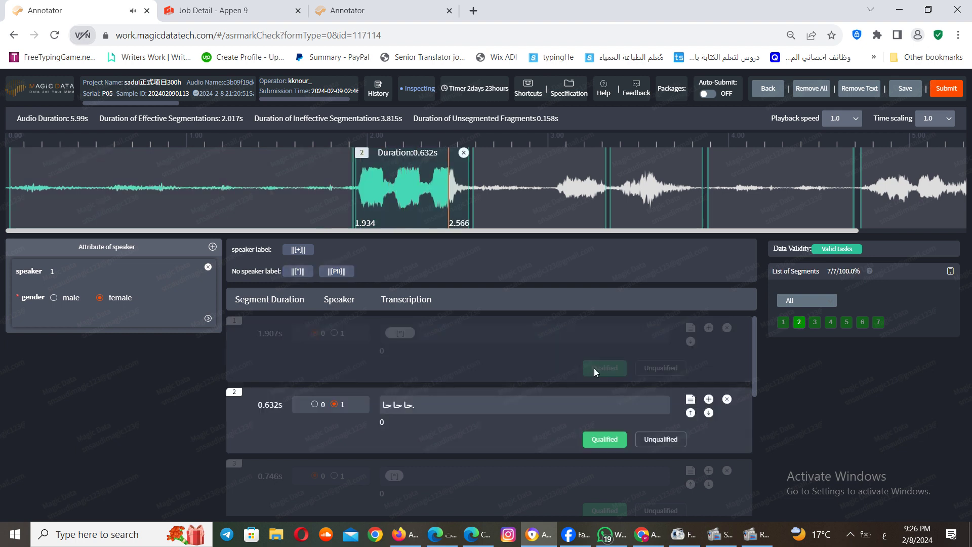
Reselect segment 1, mark it as Unqualified and enter a short sample remark
{"action": "left_click", "coordinate": [581, 339]}
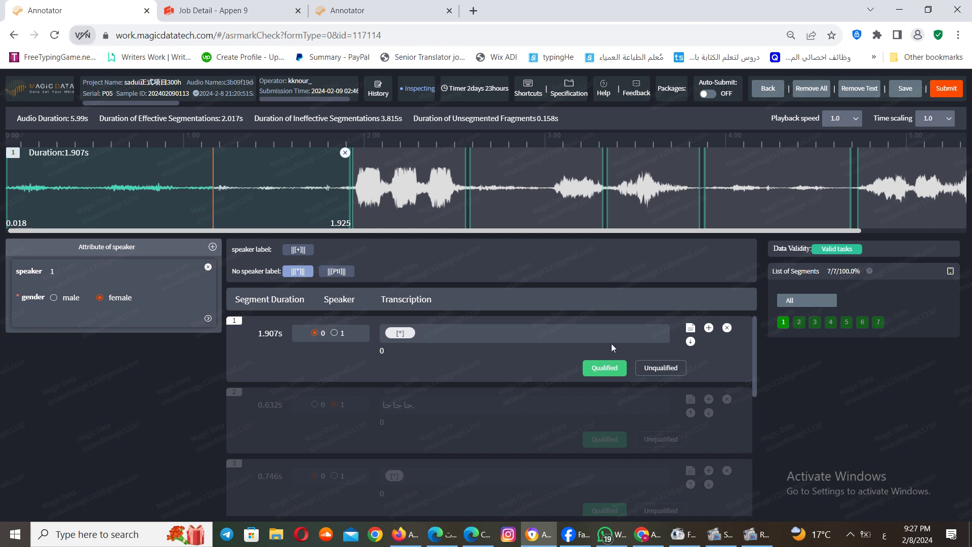
{"action": "left_click", "coordinate": [648, 370]}
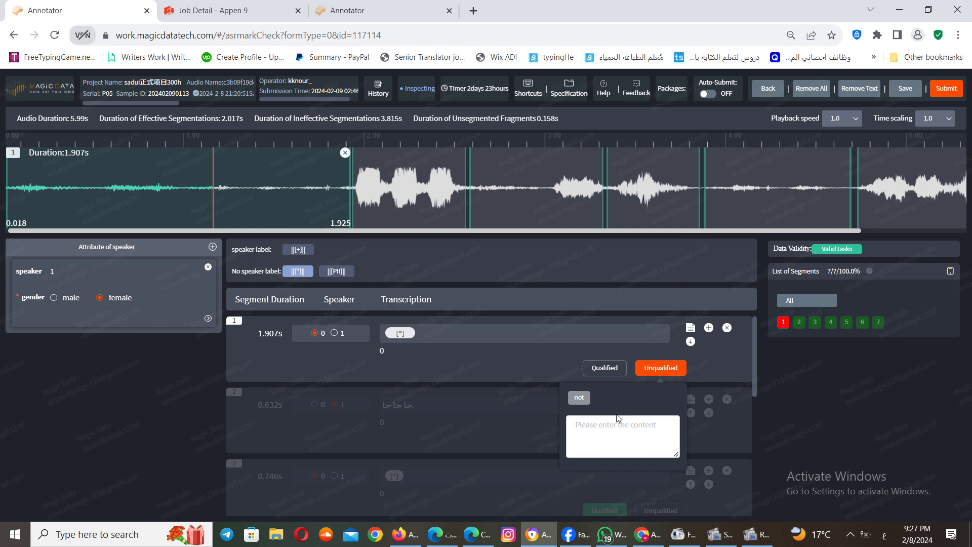
{"action": "left_click", "coordinate": [628, 434]}
{"action": "type", "text": "تتتتتتسمتم"}
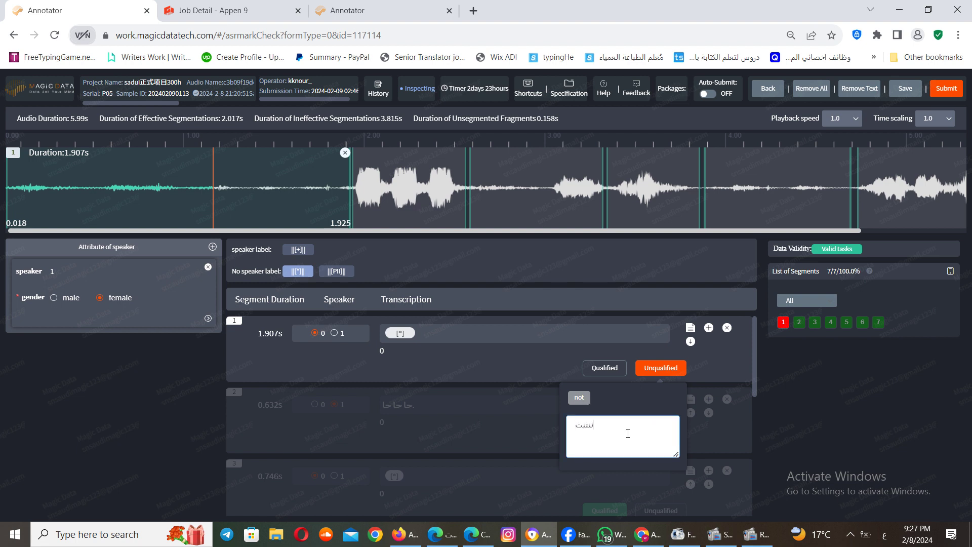
Clear the sample remark and set segment 1 back to Qualified
{"action": "key", "text": "BackSpace"}
{"action": "key", "text": "BackSpace"}
{"action": "key", "text": "BackSpace"}
{"action": "key", "text": "BackSpace"}
{"action": "key", "text": "BackSpace"}
{"action": "key", "text": "BackSpace"}
{"action": "key", "text": "BackSpace"}
{"action": "key", "text": "BackSpace"}
{"action": "key", "text": "BackSpace"}
{"action": "key", "text": "BackSpace"}
{"action": "left_click", "coordinate": [548, 364]}
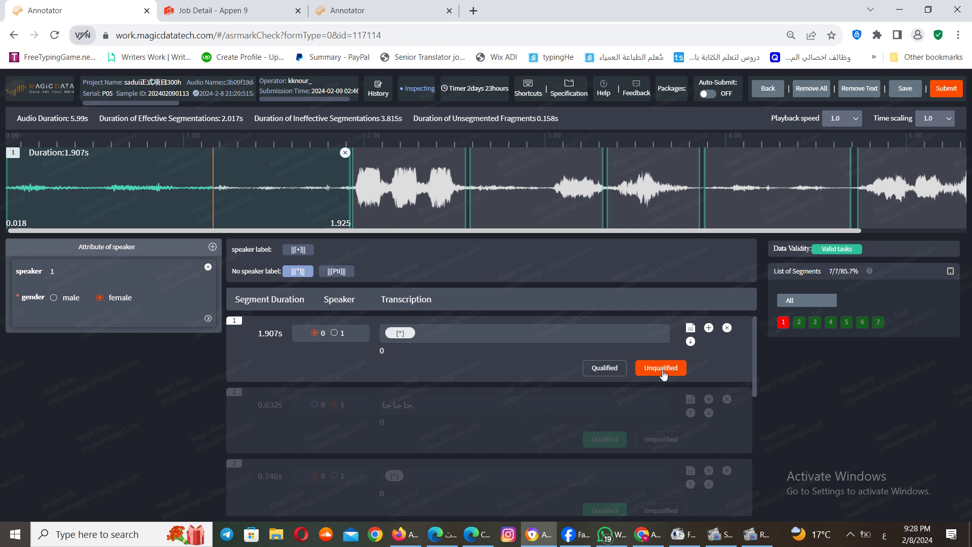
{"action": "left_click", "coordinate": [605, 368]}
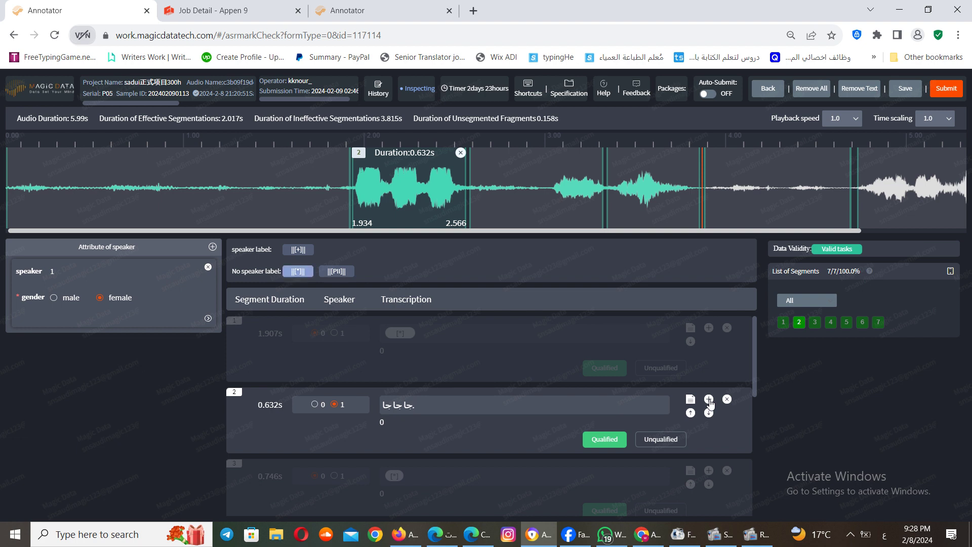
Add two extra transcription rows to segment 2 and delete both of them
{"action": "left_click", "coordinate": [709, 400]}
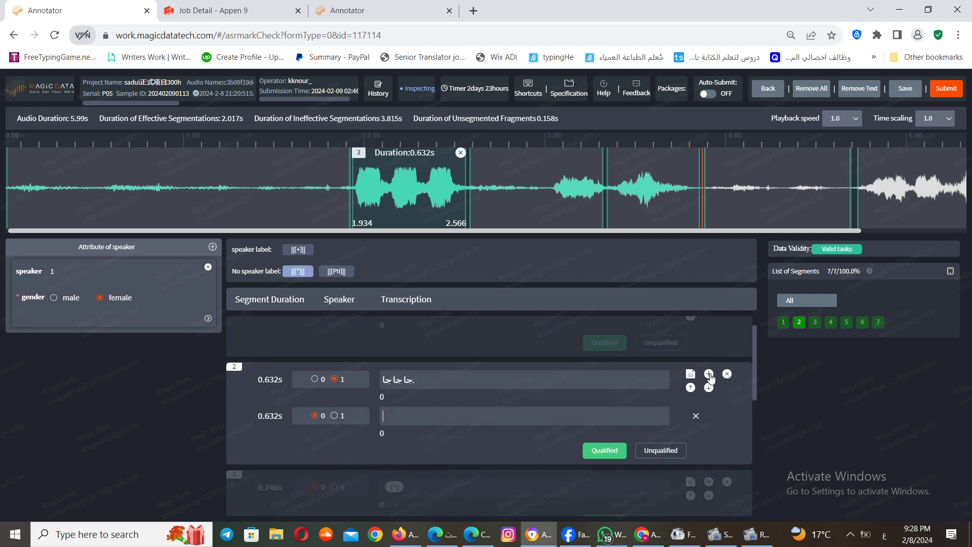
{"action": "left_click", "coordinate": [496, 412]}
{"action": "left_click", "coordinate": [709, 374]}
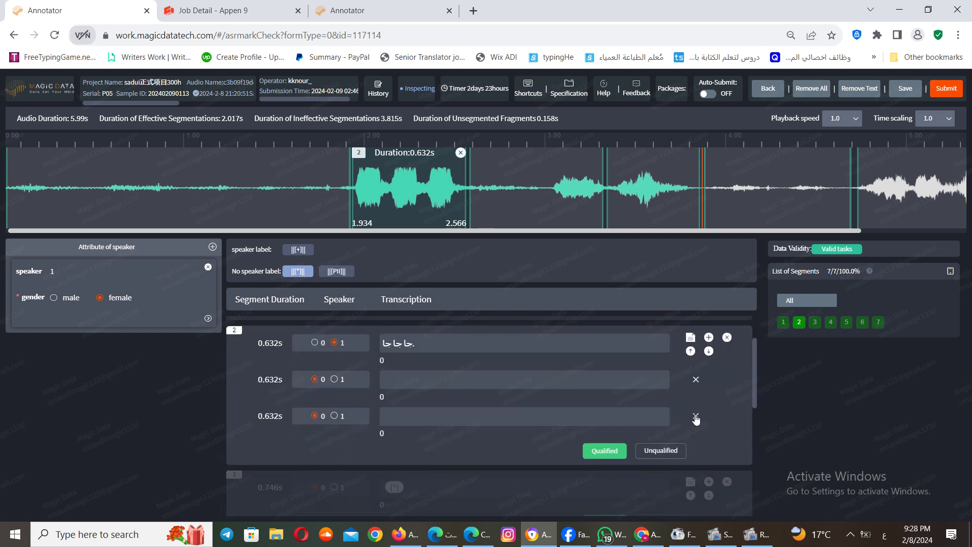
{"action": "left_click", "coordinate": [697, 417]}
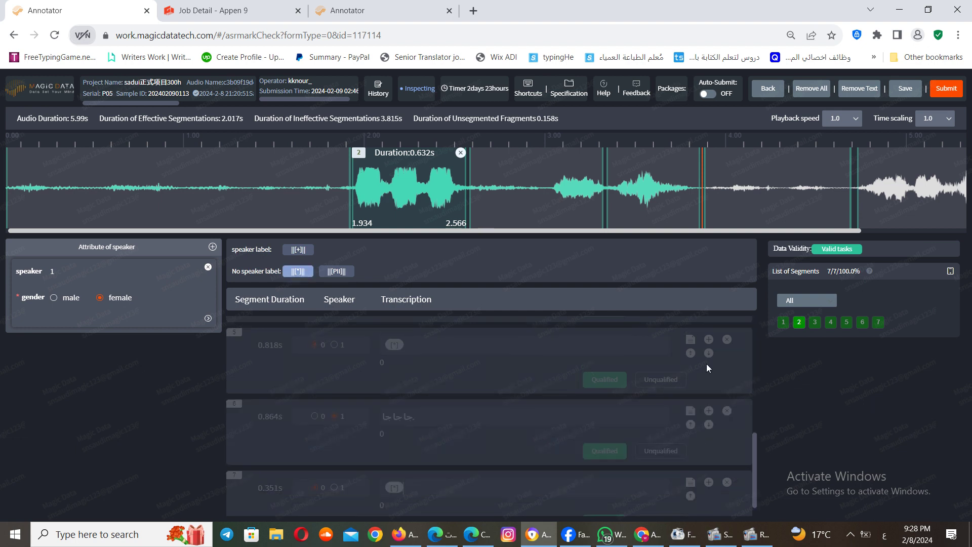
{"action": "left_click_drag", "start_coordinate": [755, 452], "coordinate": [757, 312]}
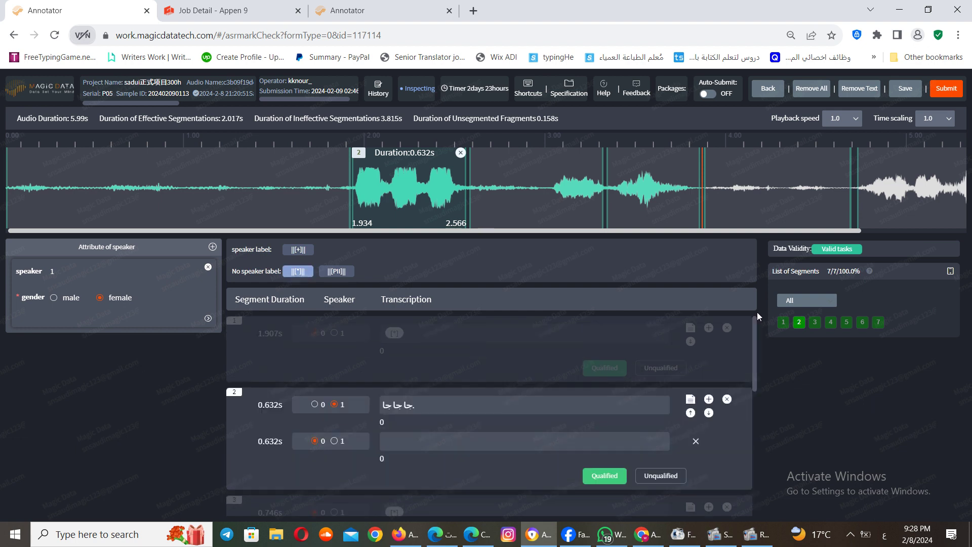
{"action": "left_click", "coordinate": [695, 441]}
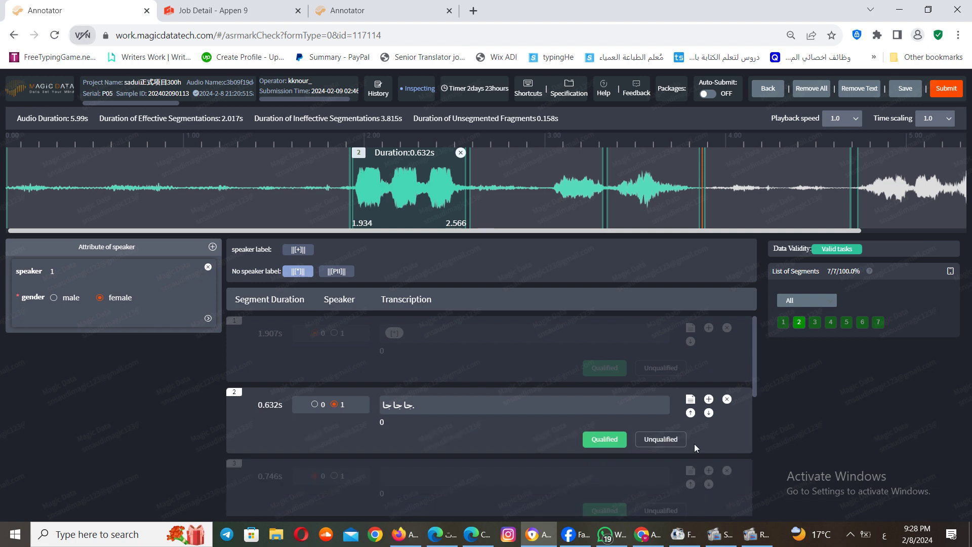
Play segments 5 and 6 and mark both of them as Qualified
{"action": "left_click", "coordinate": [522, 360]}
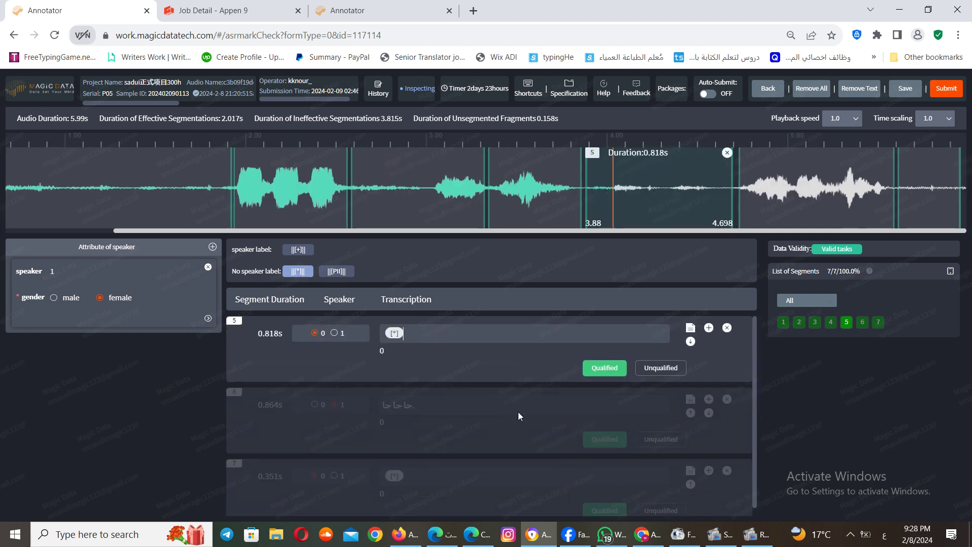
{"action": "left_click", "coordinate": [519, 413]}
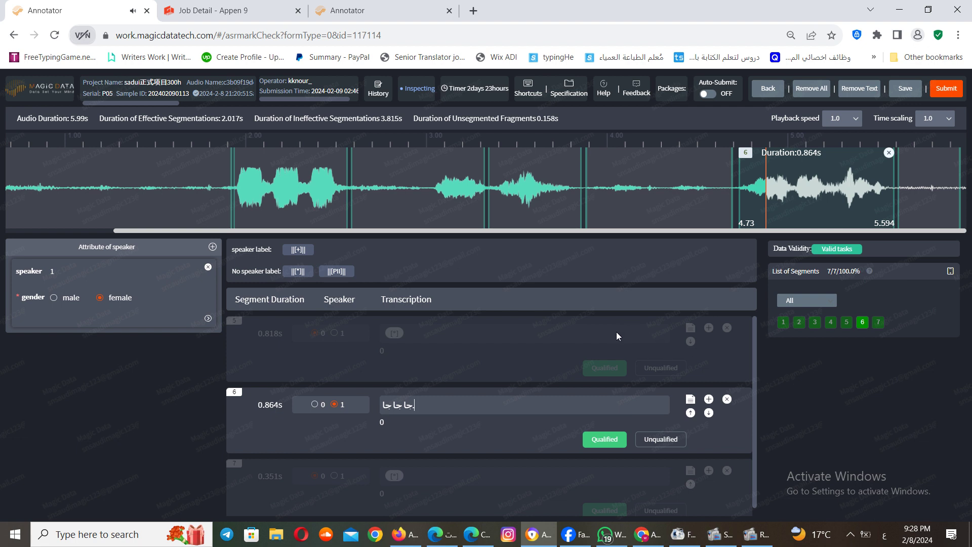
{"action": "left_click", "coordinate": [721, 353]}
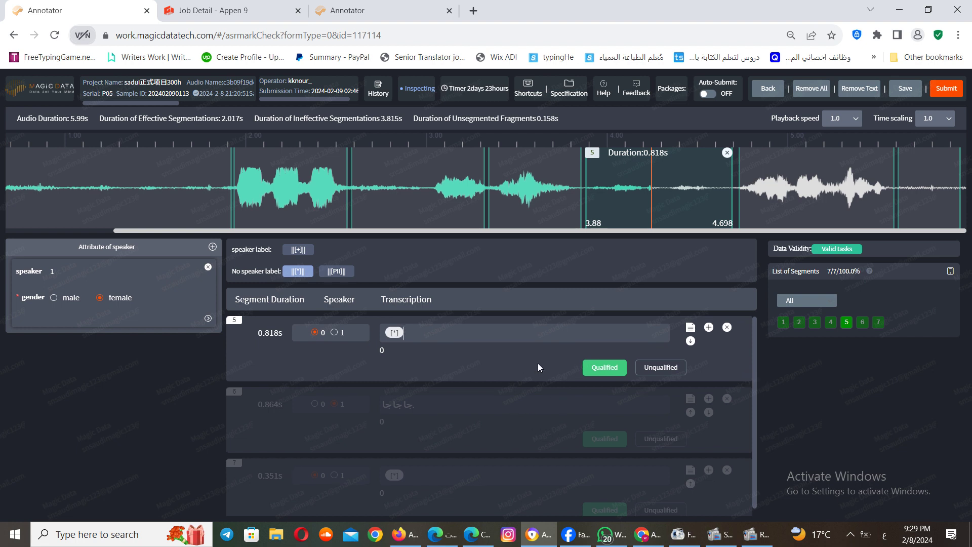
{"action": "left_click", "coordinate": [601, 365]}
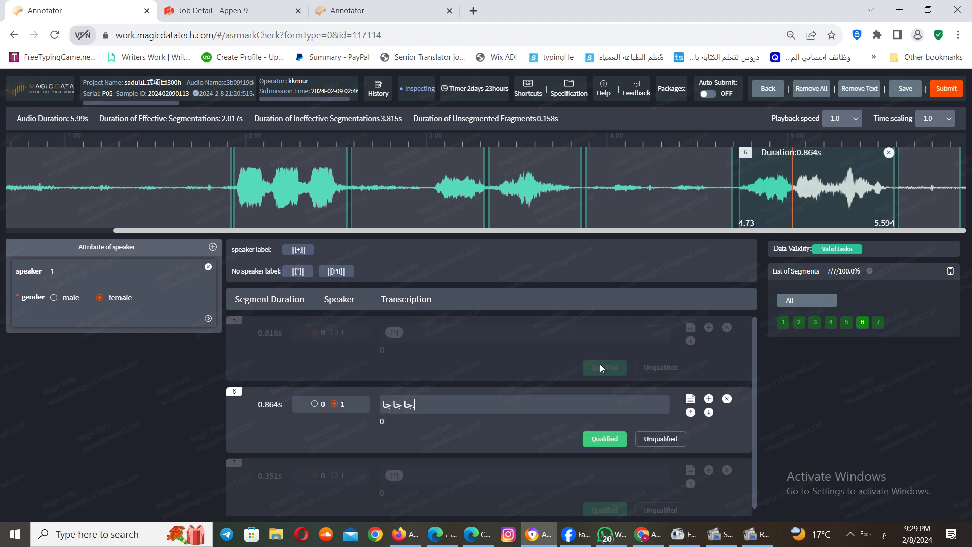
{"action": "left_click", "coordinate": [601, 440]}
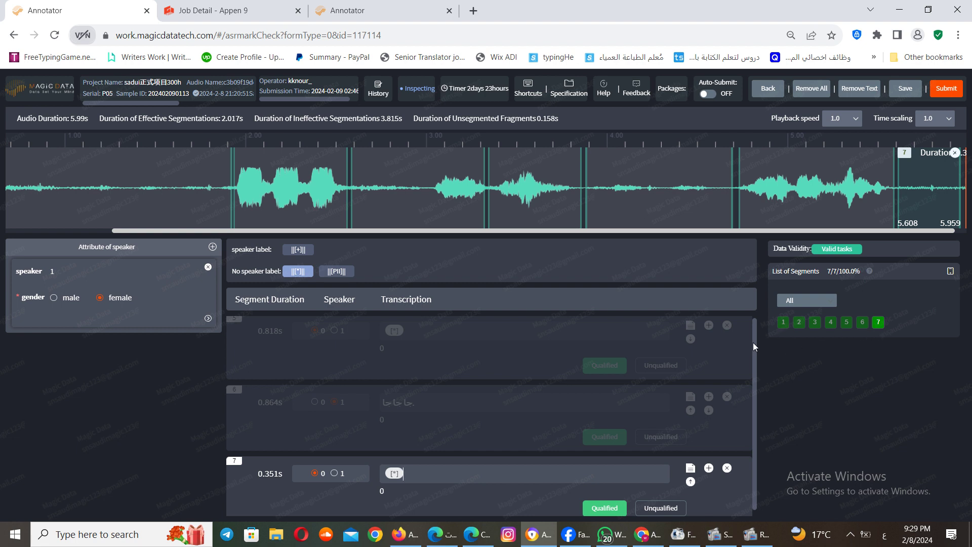
{"action": "left_click_drag", "start_coordinate": [752, 342], "coordinate": [755, 389]}
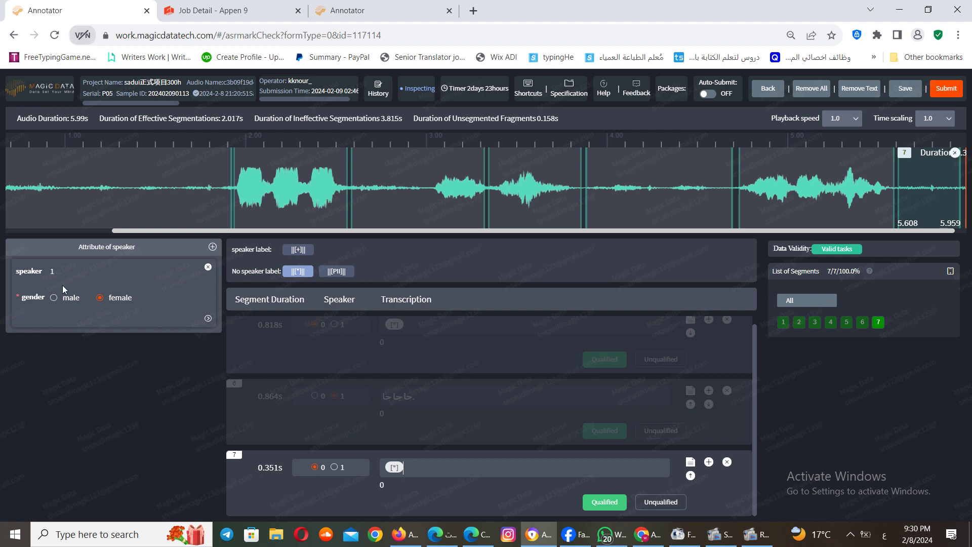
Add speakers 2 and 3, delete speaker 3, and set speaker 2's gender to male
{"action": "left_click", "coordinate": [212, 247]}
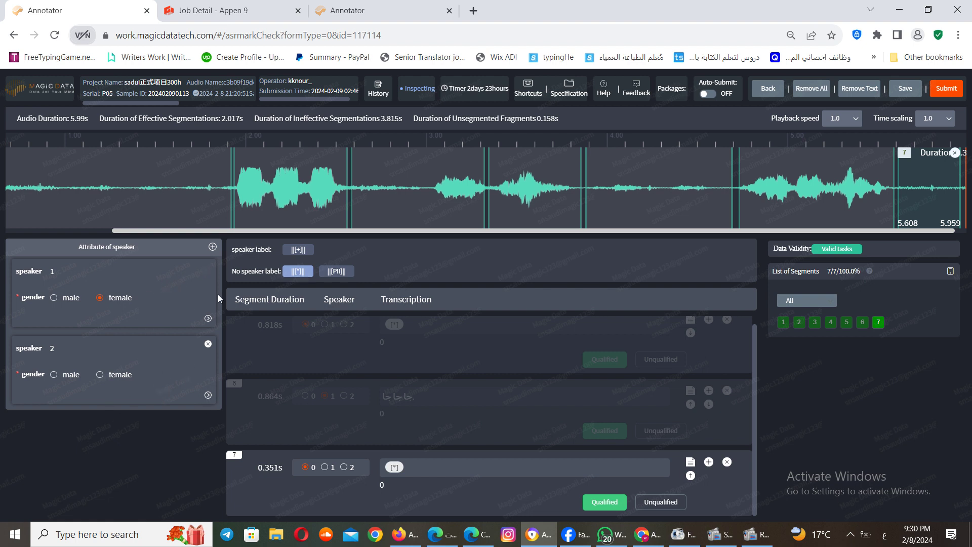
{"action": "left_click", "coordinate": [212, 247]}
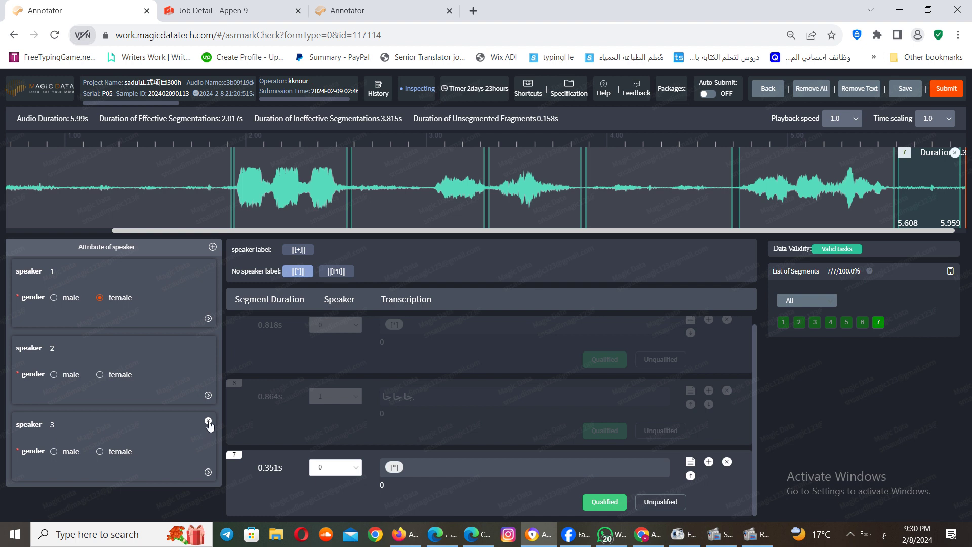
{"action": "left_click", "coordinate": [208, 420]}
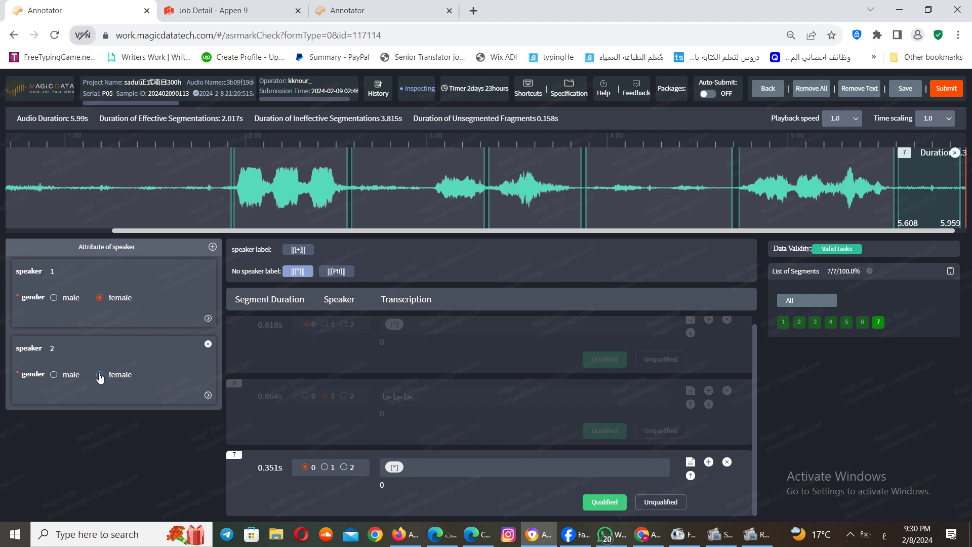
{"action": "left_click", "coordinate": [68, 375]}
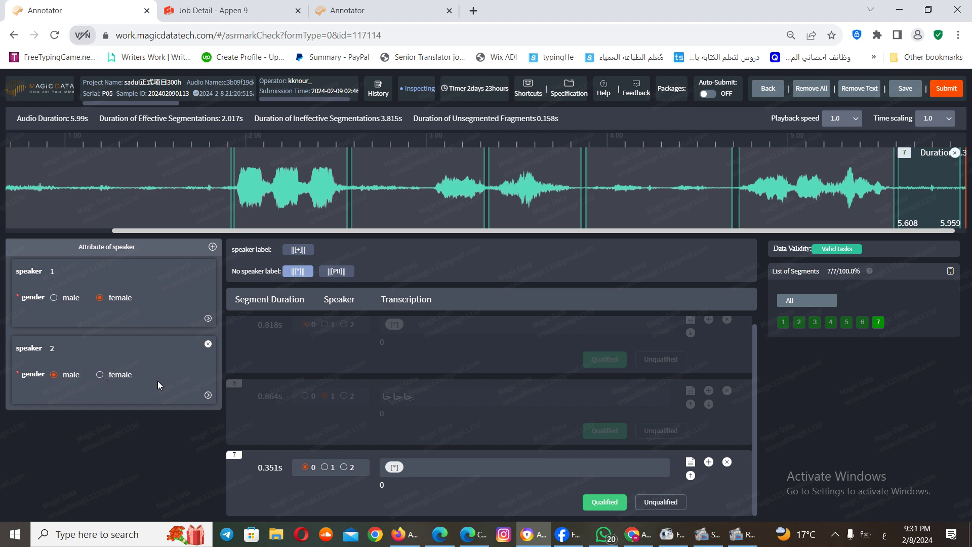
Add speakers 3 and 4 to the speaker attributes and reduce the browser zoom to 80%
{"action": "left_click", "coordinate": [212, 247]}
{"action": "left_click", "coordinate": [213, 248]}
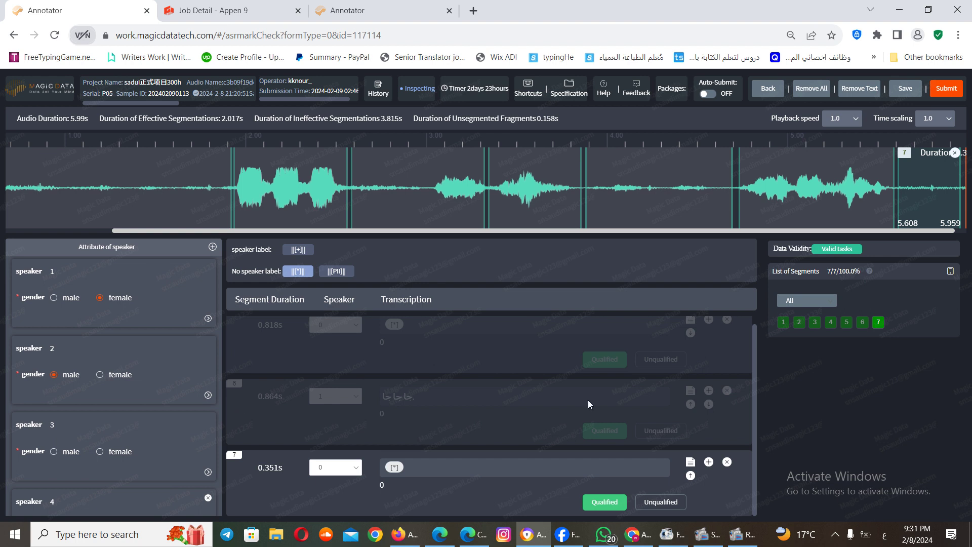
{"action": "left_click", "coordinate": [959, 35]}
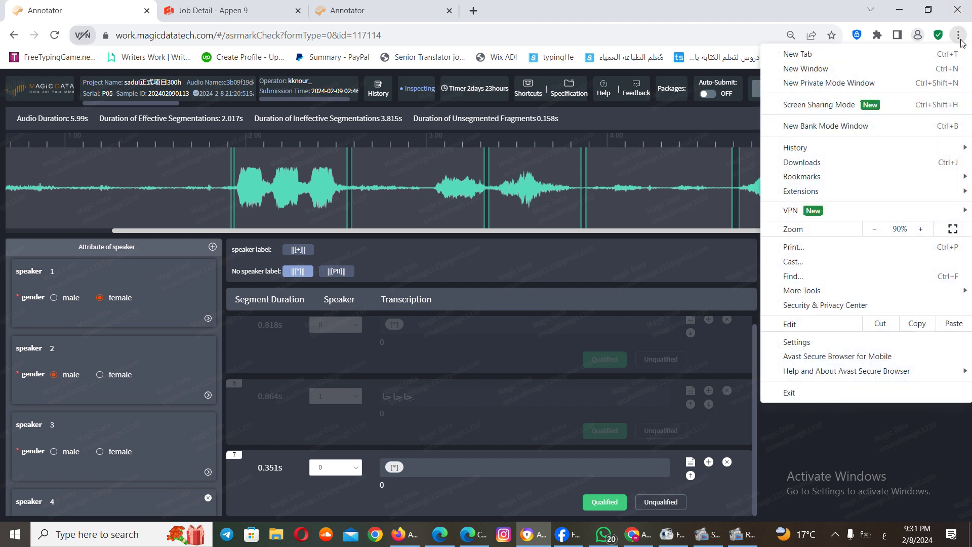
{"action": "left_click", "coordinate": [875, 228]}
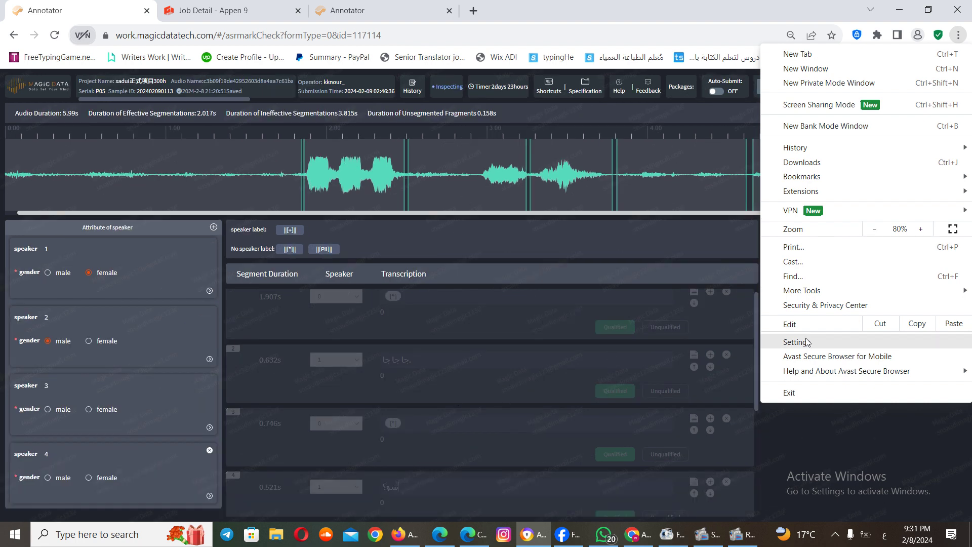
{"action": "left_click", "coordinate": [548, 237]}
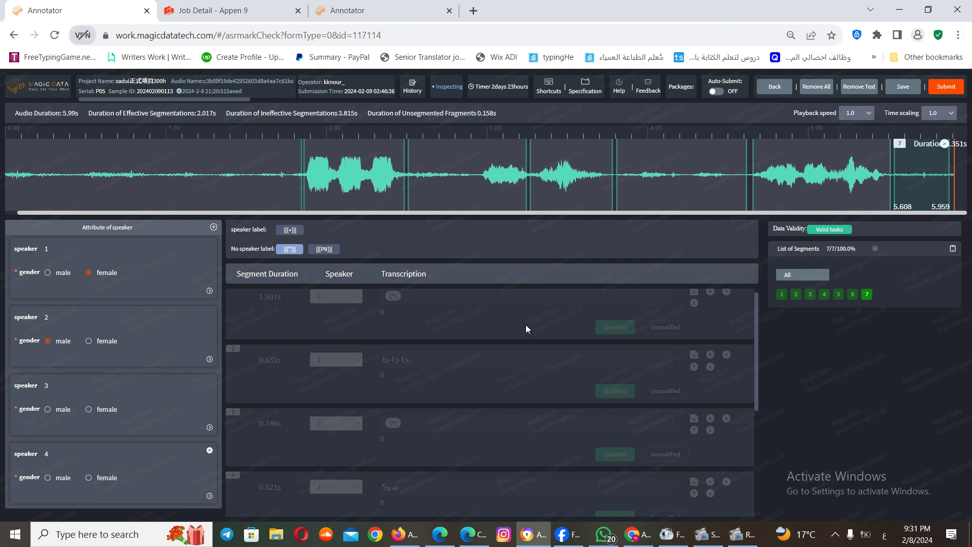
Collapse the attribute cards of speakers 1 to 3, and delete speakers 4, 3 and 2
{"action": "left_click", "coordinate": [209, 291]}
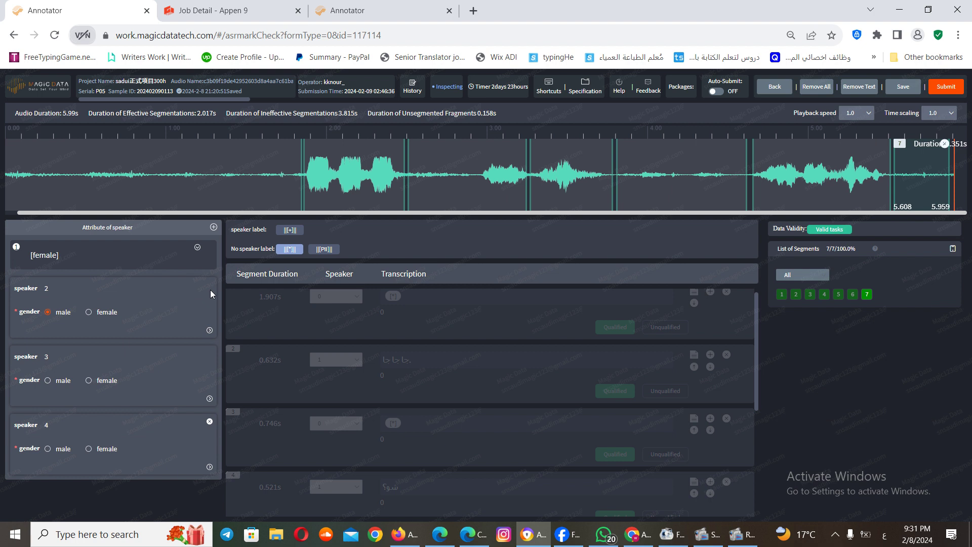
{"action": "left_click", "coordinate": [210, 330]}
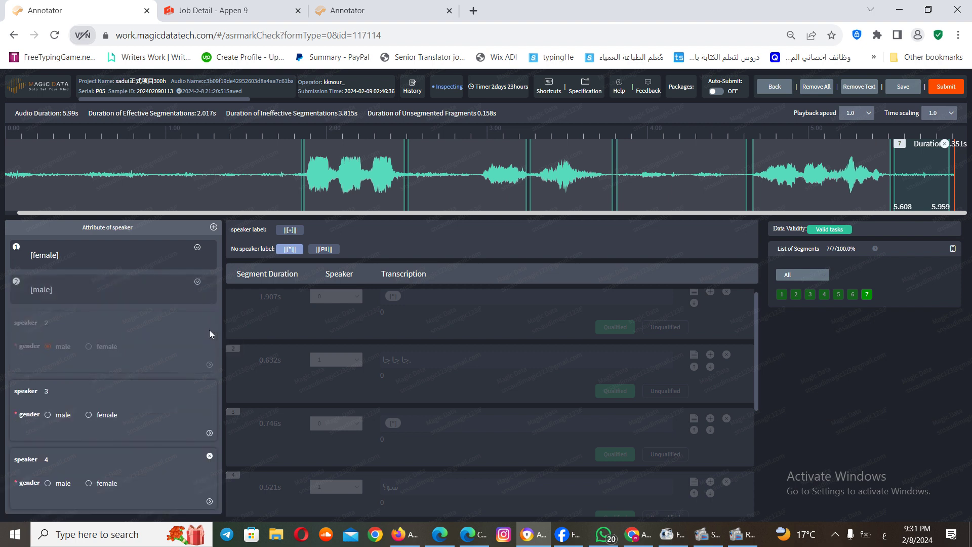
{"action": "left_click", "coordinate": [210, 365]}
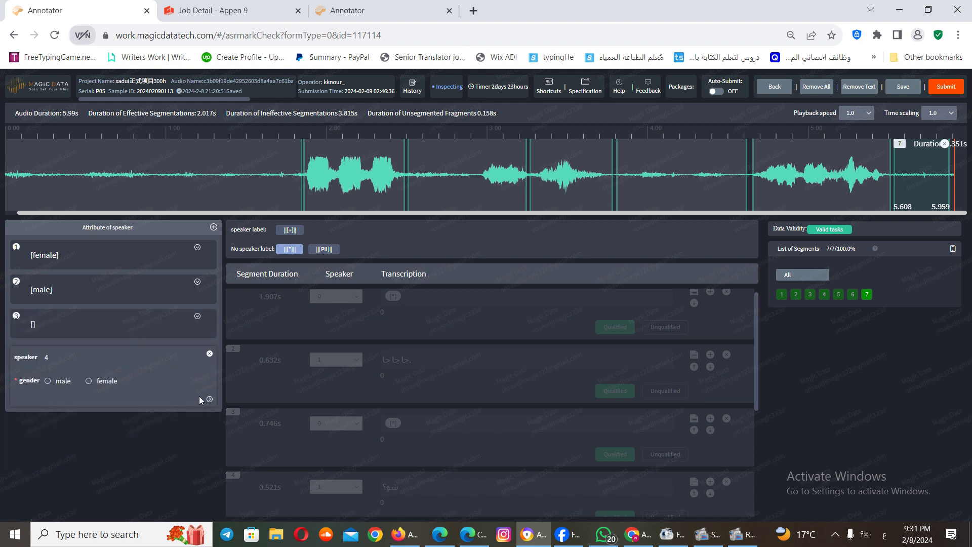
{"action": "left_click", "coordinate": [210, 355]}
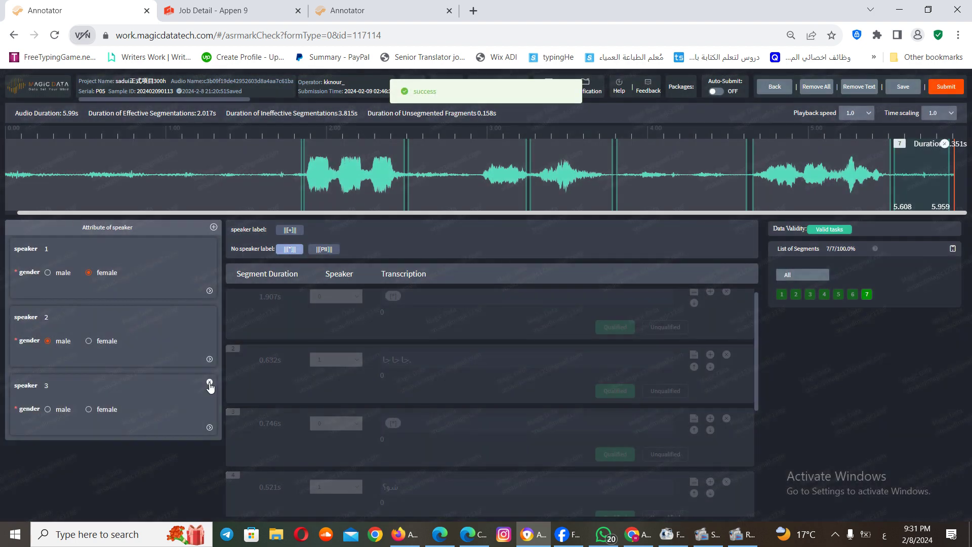
{"action": "left_click", "coordinate": [209, 383]}
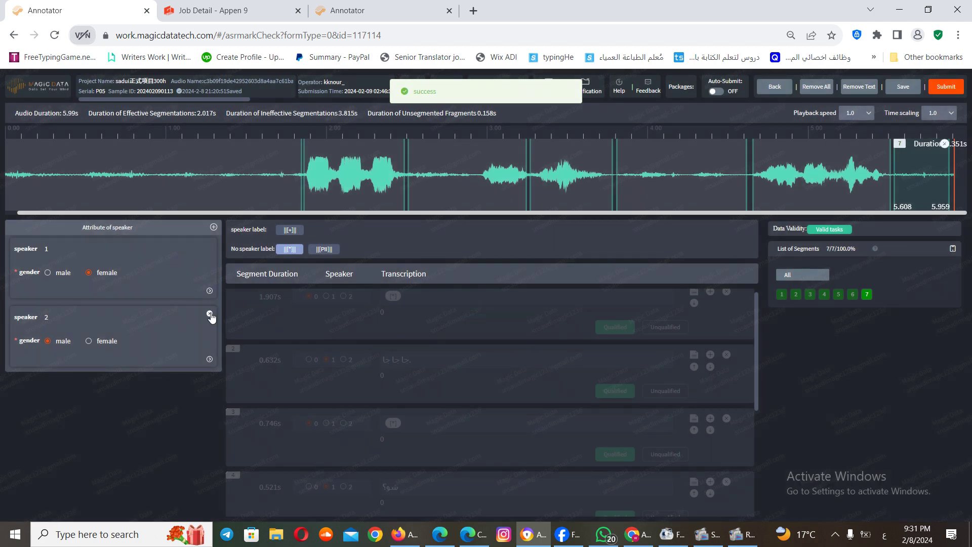
{"action": "left_click", "coordinate": [211, 314]}
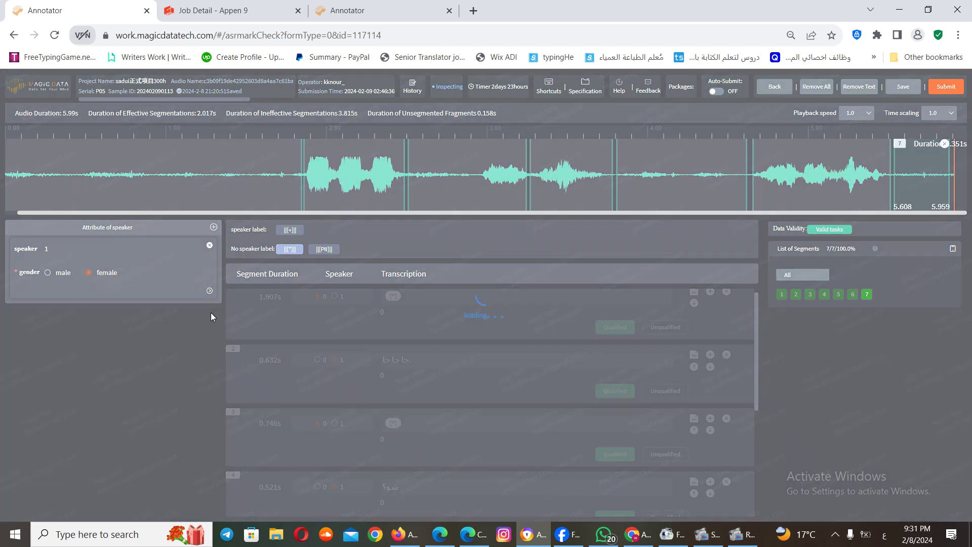
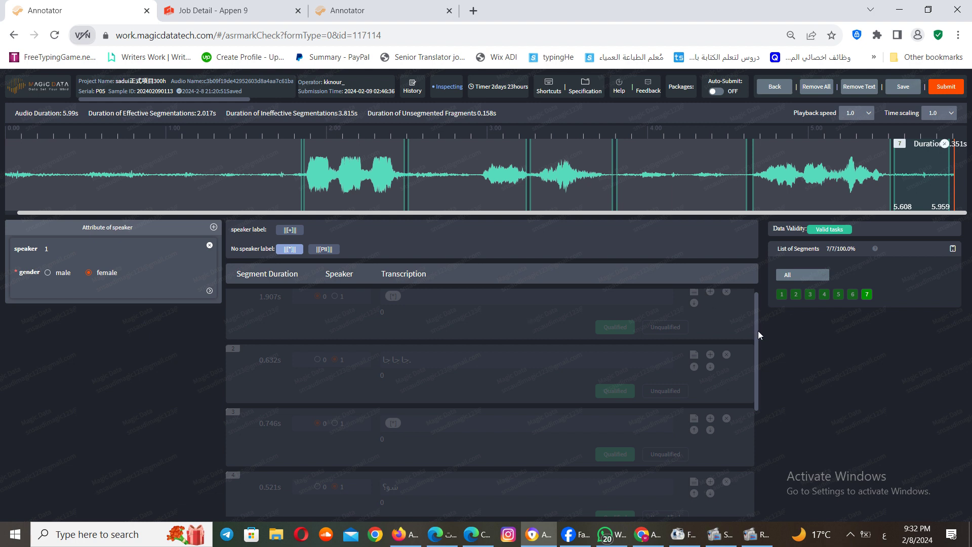
Review the segments and their transcriptions by opening segments 3, 1, 2, 4 and 7 one after another
{"action": "left_click_drag", "start_coordinate": [756, 333], "coordinate": [756, 381]}
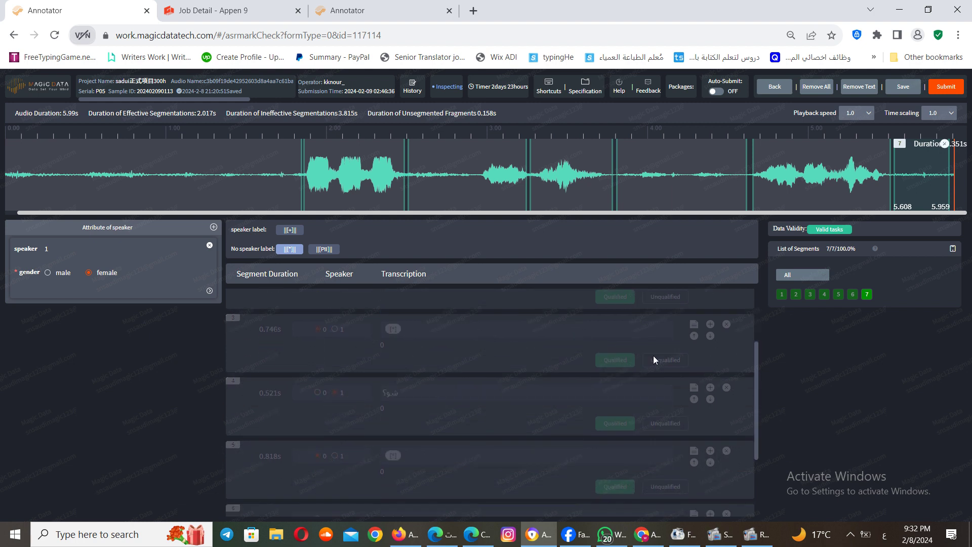
{"action": "left_click", "coordinate": [462, 347]}
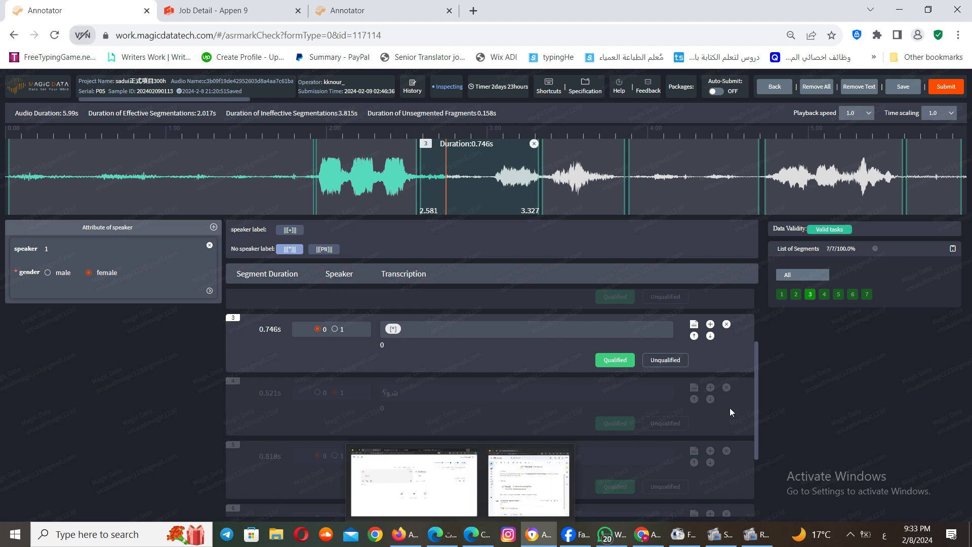
{"action": "left_click_drag", "start_coordinate": [755, 426], "coordinate": [753, 496]}
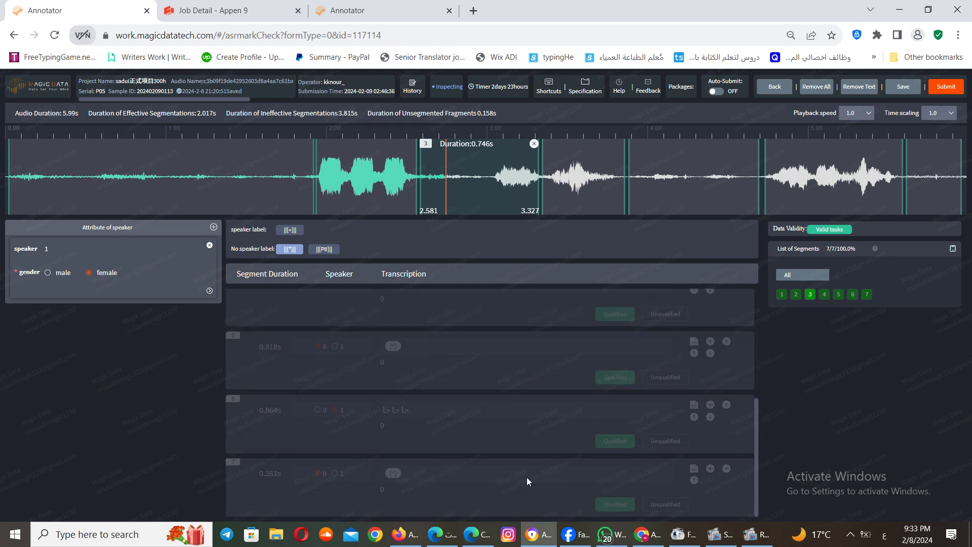
{"action": "left_click", "coordinate": [782, 295]}
{"action": "left_click", "coordinate": [797, 295]}
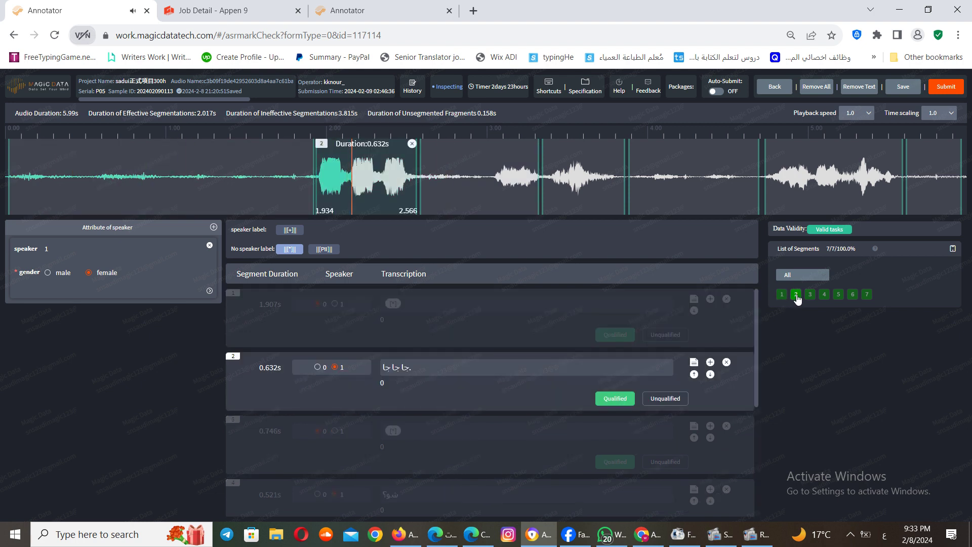
{"action": "left_click", "coordinate": [811, 296]}
{"action": "left_click", "coordinate": [826, 296]}
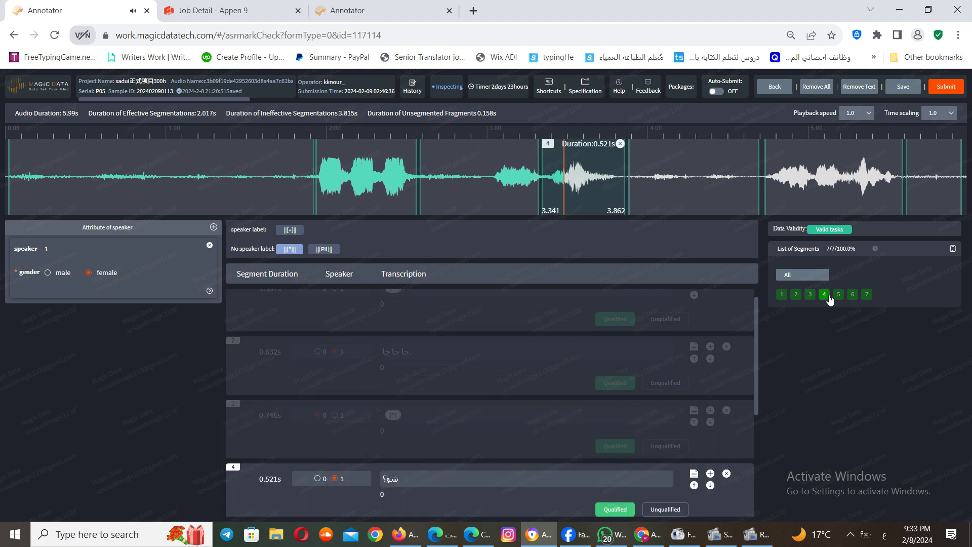
{"action": "left_click", "coordinate": [868, 298]}
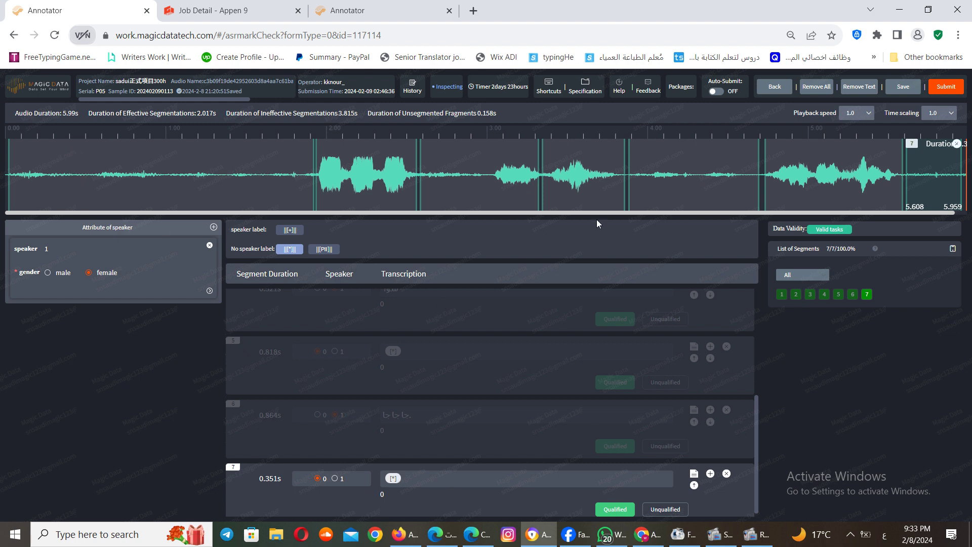
Open item 1 from the task packages and select the beginning of segment 1's transcription for editing
{"action": "left_click", "coordinate": [679, 90]}
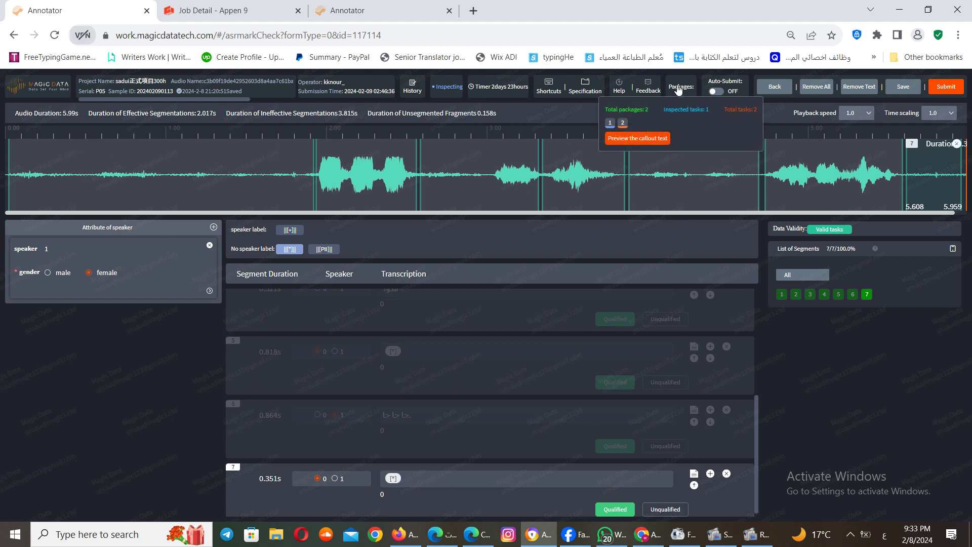
{"action": "left_click", "coordinate": [610, 124]}
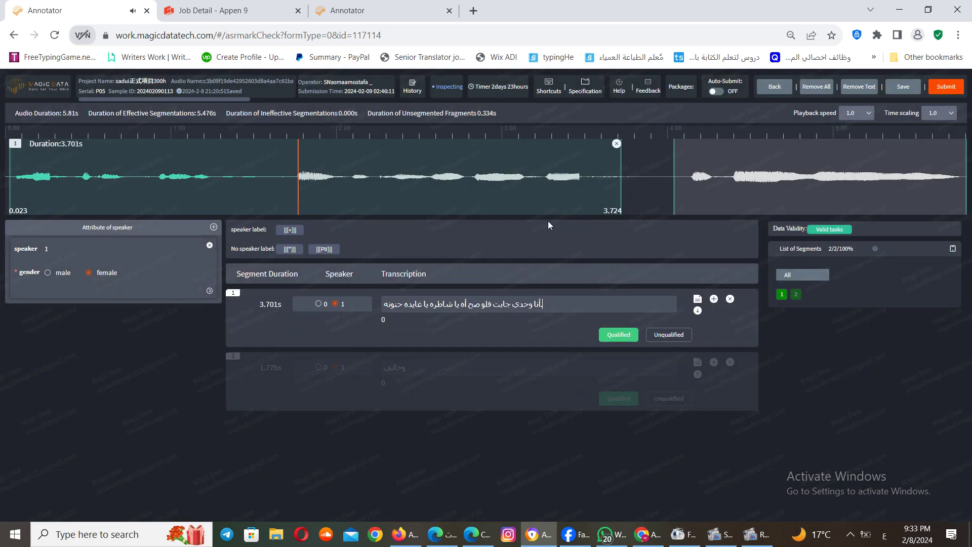
{"action": "left_click", "coordinate": [551, 300]}
{"action": "left_click", "coordinate": [542, 304]}
{"action": "key", "text": "BackSpace"}
{"action": "left_click_drag", "start_coordinate": [538, 303], "coordinate": [541, 302]}
Enlarge the browser zoom to 125% and return to segment 1's transcription
{"action": "left_click", "coordinate": [958, 35]}
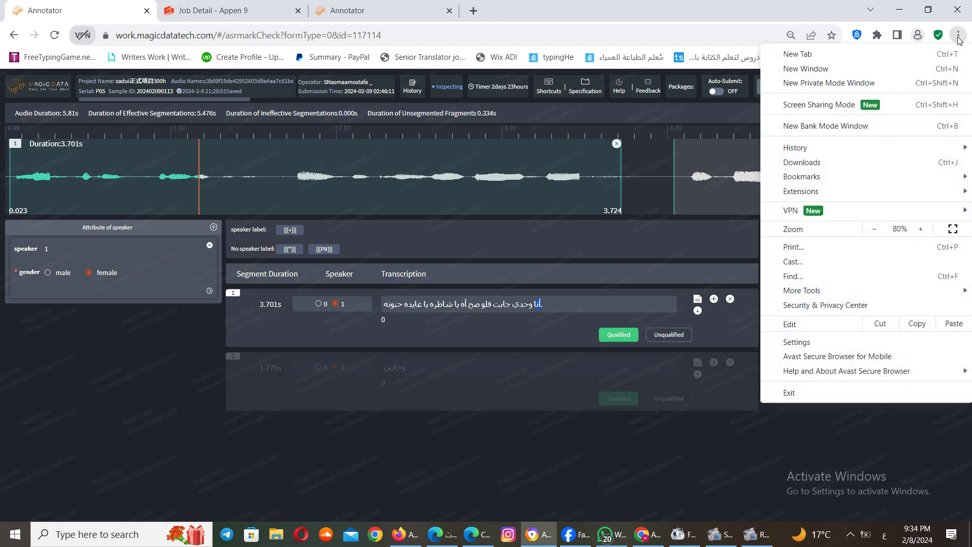
{"action": "mouse_move", "coordinate": [942, 147]}
{"action": "left_click", "coordinate": [922, 229]}
{"action": "left_click", "coordinate": [922, 229]}
{"action": "left_click", "coordinate": [921, 229]}
{"action": "left_click", "coordinate": [922, 229]}
{"action": "mouse_move", "coordinate": [802, 290]}
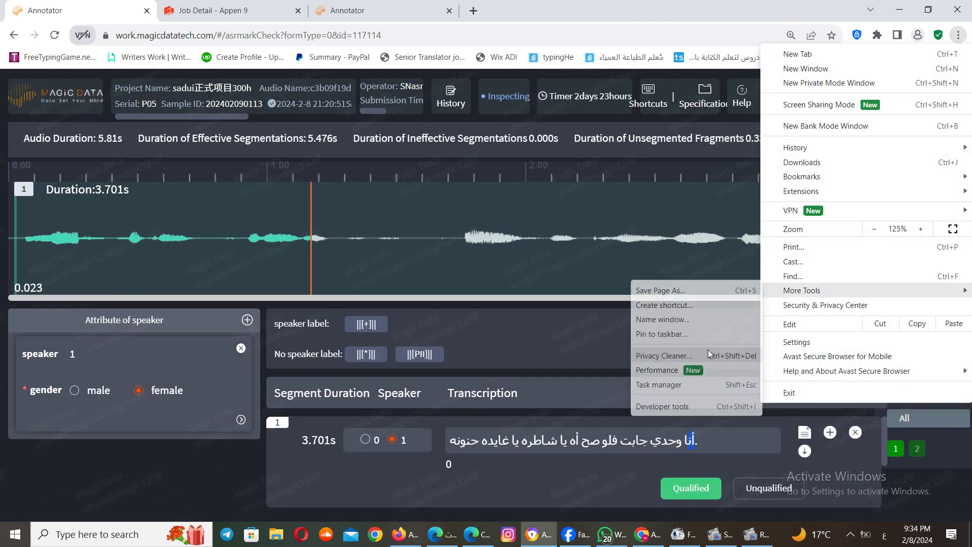
{"action": "left_click", "coordinate": [748, 461]}
{"action": "left_click", "coordinate": [712, 448]}
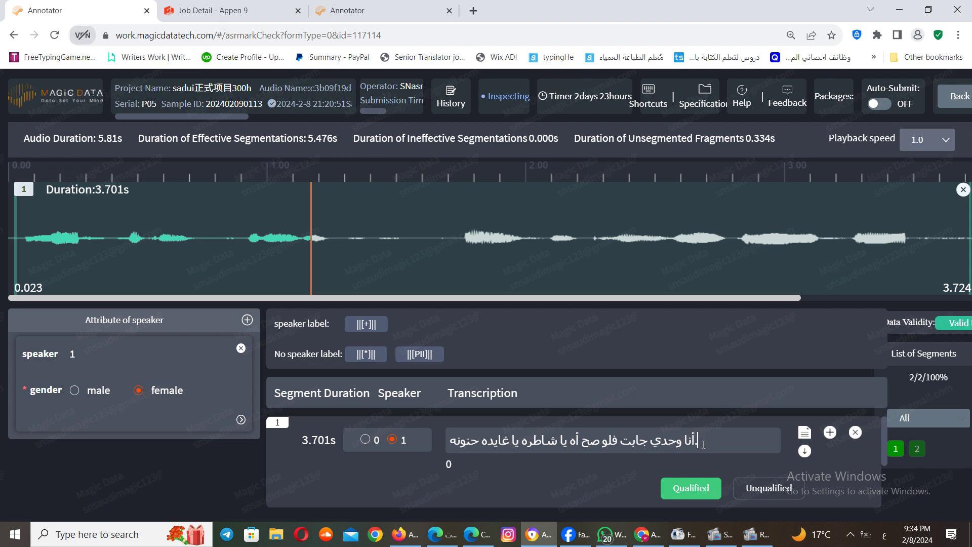
Try adding a period after the last word of segment 1's transcription and delete it again
{"action": "left_click", "coordinate": [703, 445]}
{"action": "left_click", "coordinate": [450, 442]}
{"action": "type", "text": "ز"}
{"action": "key", "text": "BackSpace"}
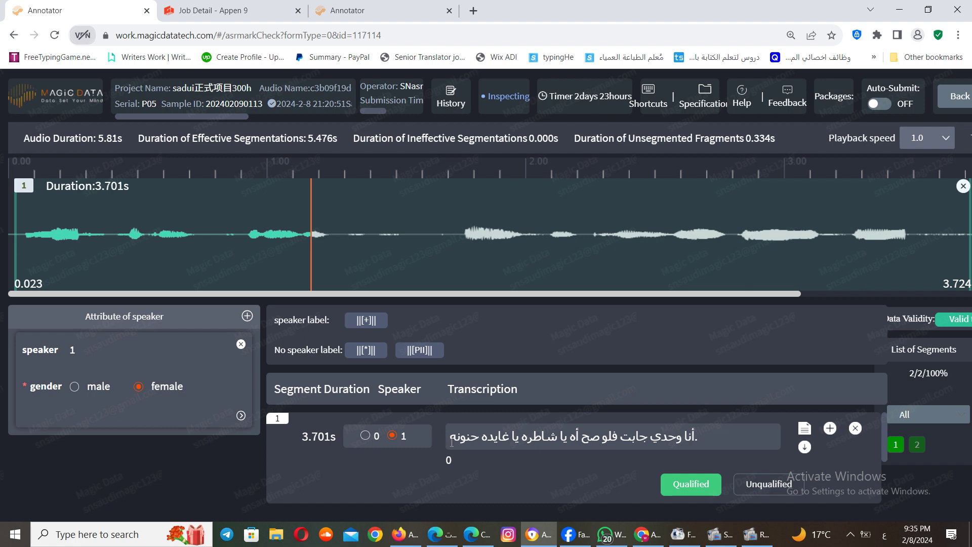
{"action": "type", "text": "ز"}
{"action": "key", "text": "BackSpace"}
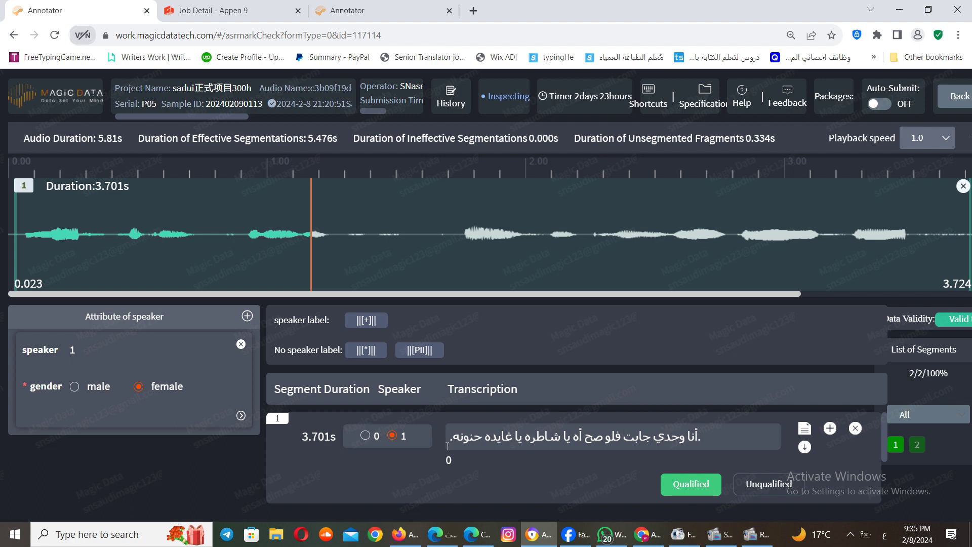
{"action": "left_click_drag", "start_coordinate": [452, 441], "coordinate": [450, 440]}
{"action": "key", "text": "BackSpace"}
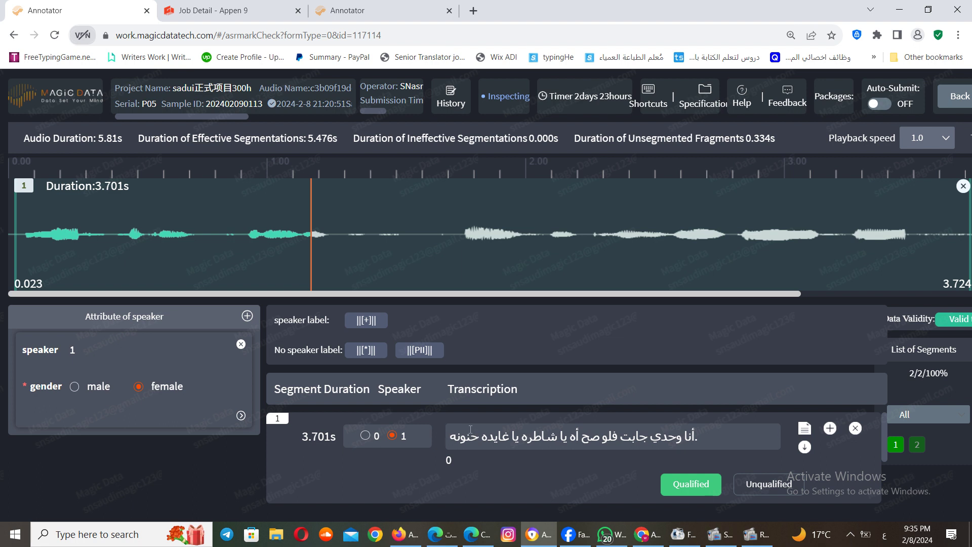
Enter a period and a few test letters in segment 1's transcription and delete them all
{"action": "type", "text": ".تبتن"}
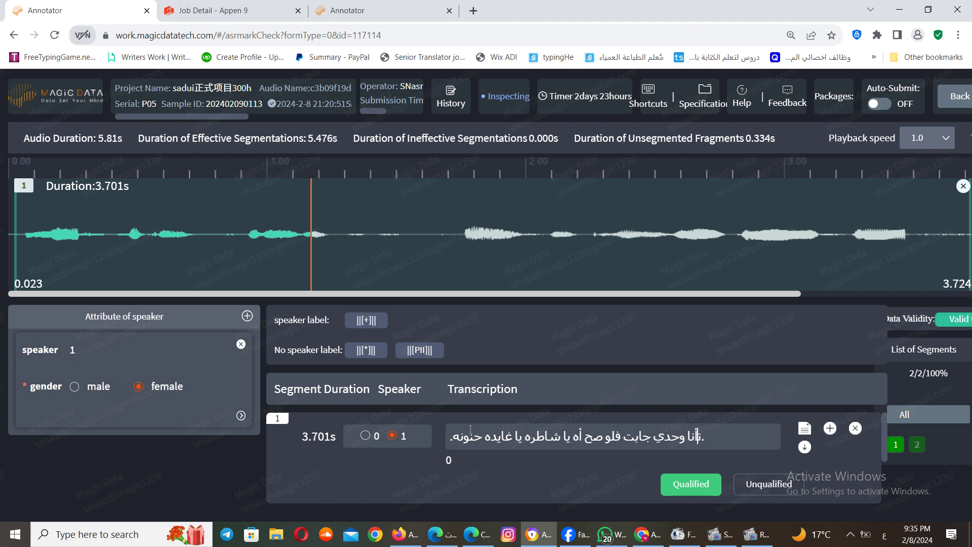
{"action": "type", "text": "ت"}
{"action": "key", "text": "BackSpace"}
{"action": "key", "text": "BackSpace"}
{"action": "key", "text": "BackSpace"}
{"action": "key", "text": "BackSpace"}
{"action": "key", "text": "BackSpace"}
{"action": "key", "text": "BackSpace"}
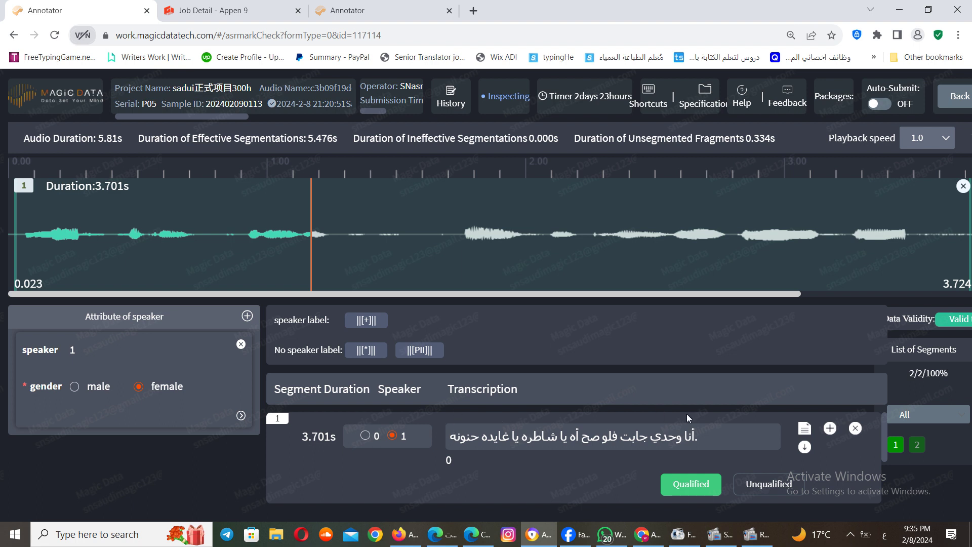
Insert Arabic commas after "جابت" and "صح" in segment 1's transcription
{"action": "left_click", "coordinate": [699, 435]}
{"action": "left_click", "coordinate": [625, 437]}
{"action": "type", "text": "،"}
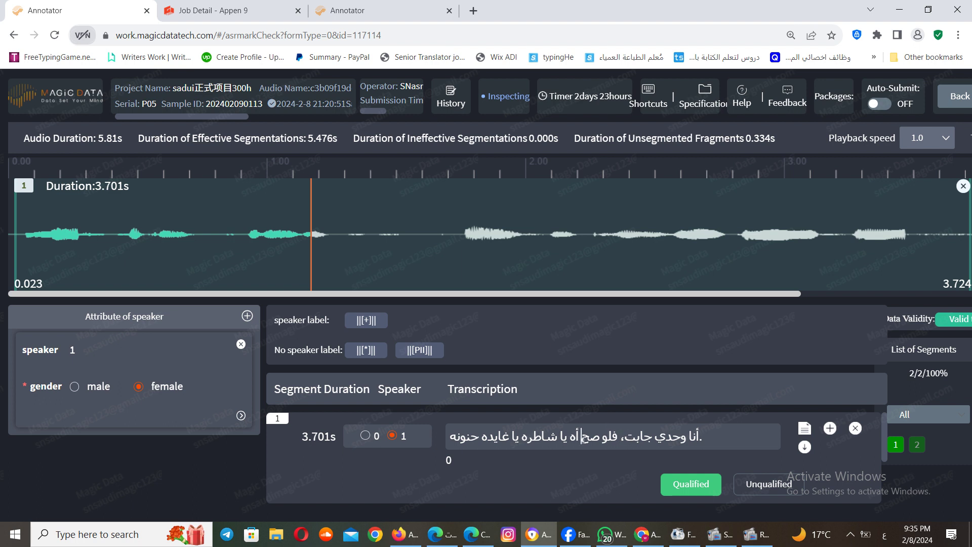
{"action": "left_click", "coordinate": [584, 439]}
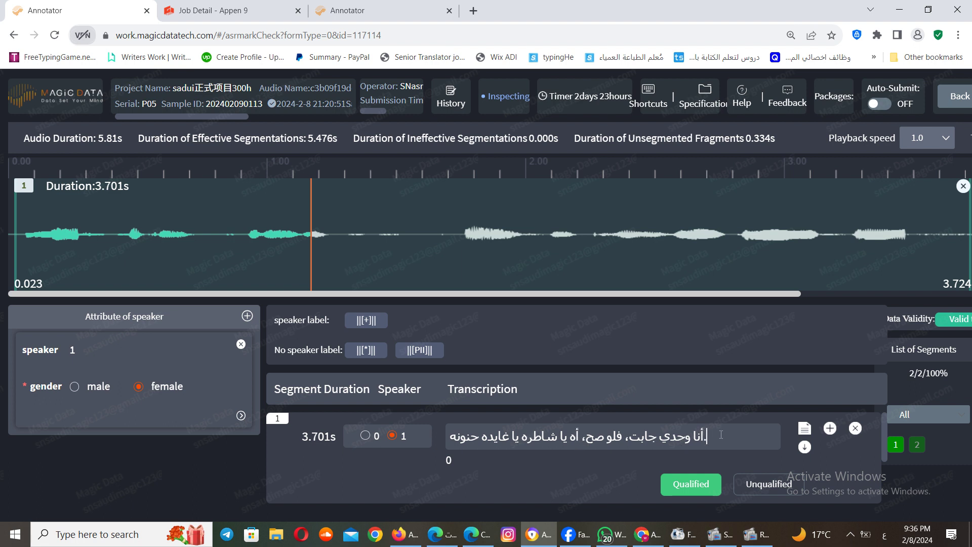
Replace the period in segment 1's transcription with the question mark "؟", and delete that question mark
{"action": "key", "text": "BackSpace"}
{"action": "type", "text": "؟"}
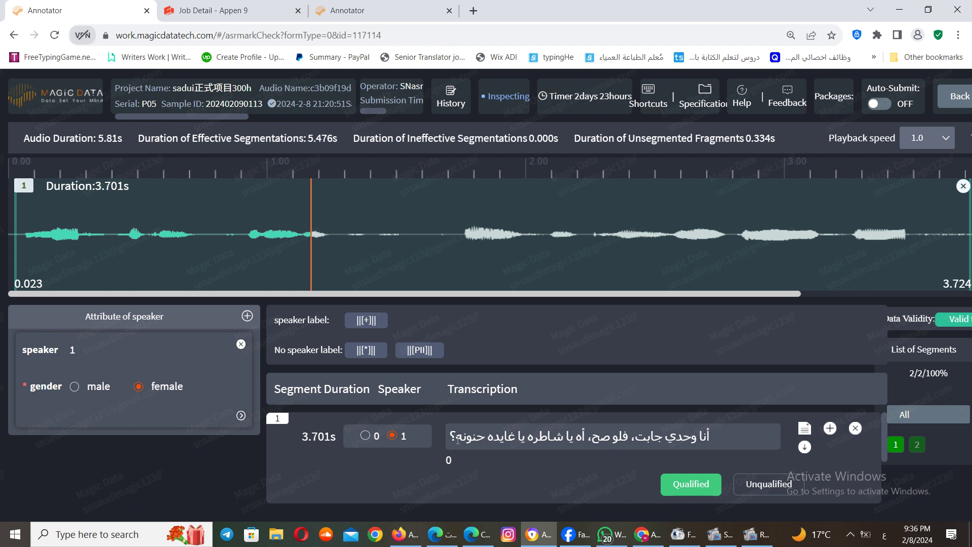
{"action": "key", "text": "BackSpace"}
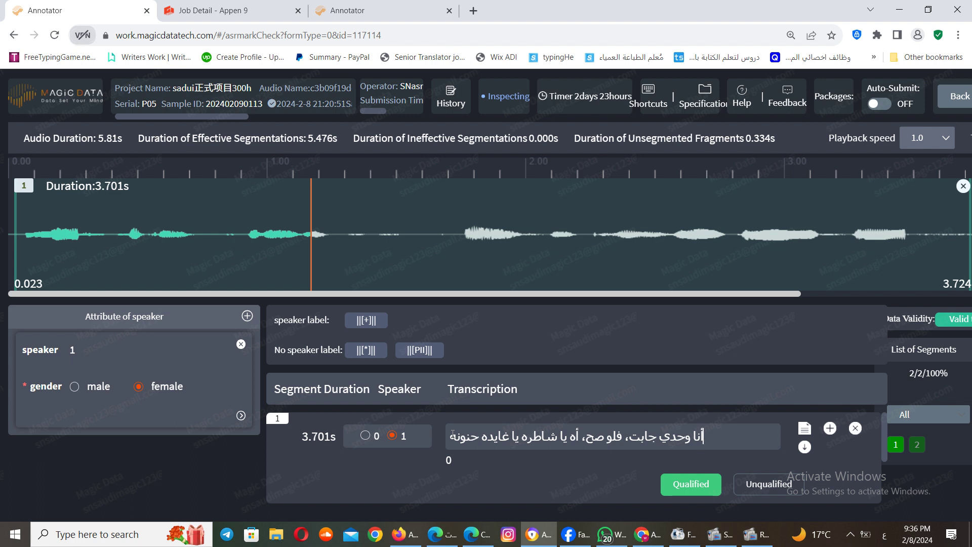
Enter "؟" followed by a period at the end of segment 1's transcription and try to submit the audio check
{"action": "type", "text": "؟"}
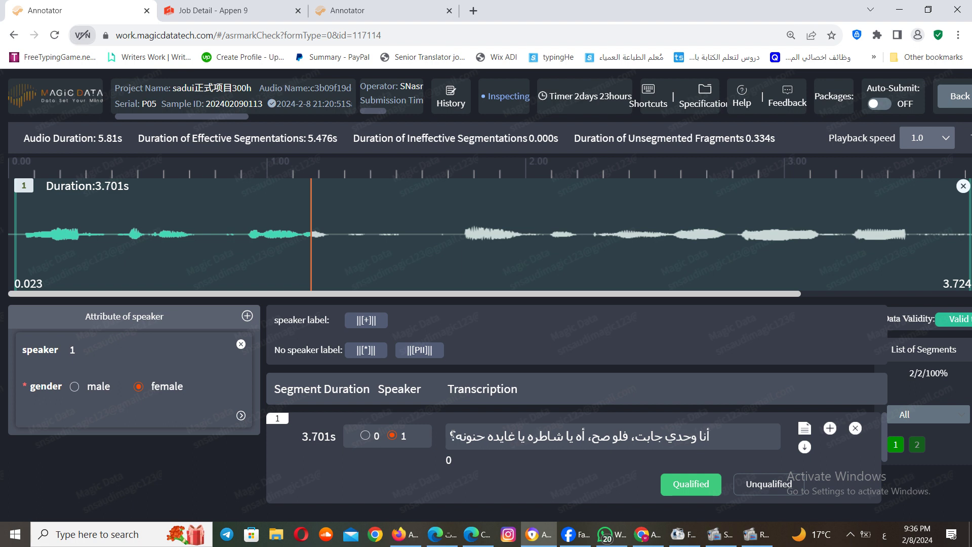
{"action": "type", "text": "."}
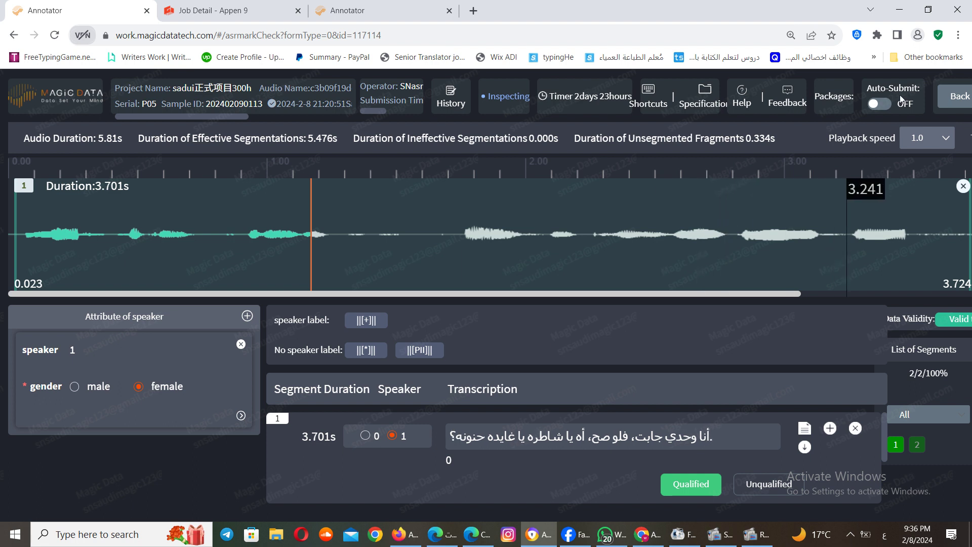
{"action": "left_click", "coordinate": [960, 36]}
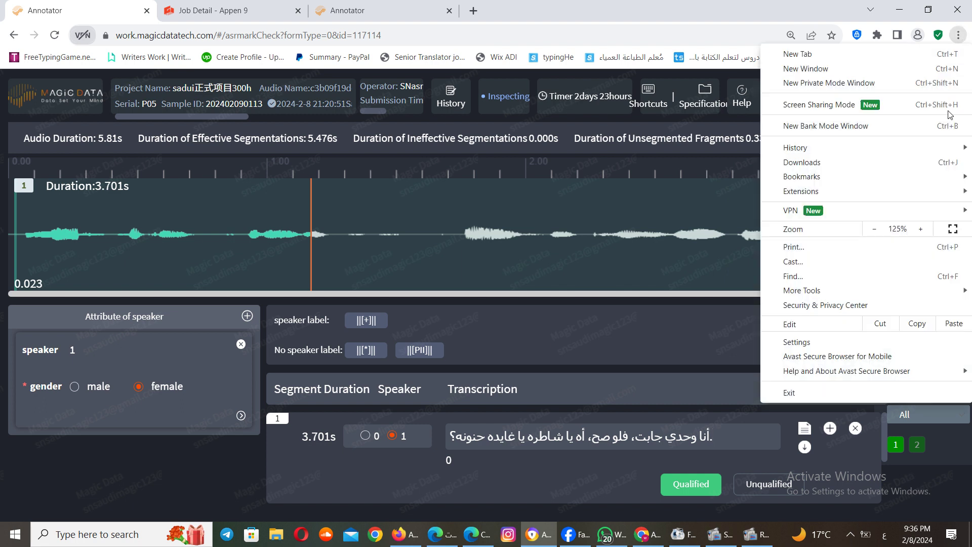
{"action": "left_click", "coordinate": [877, 235]}
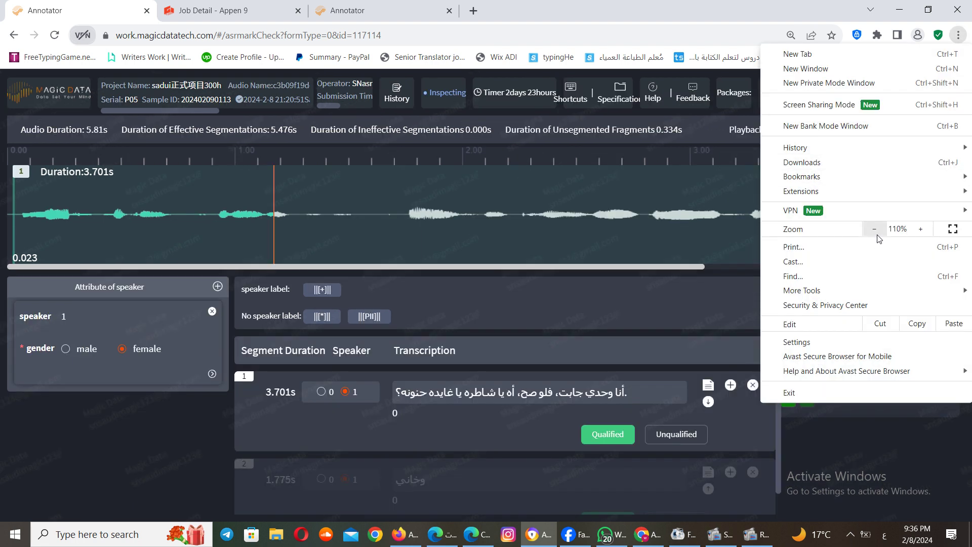
{"action": "left_click", "coordinate": [878, 235]}
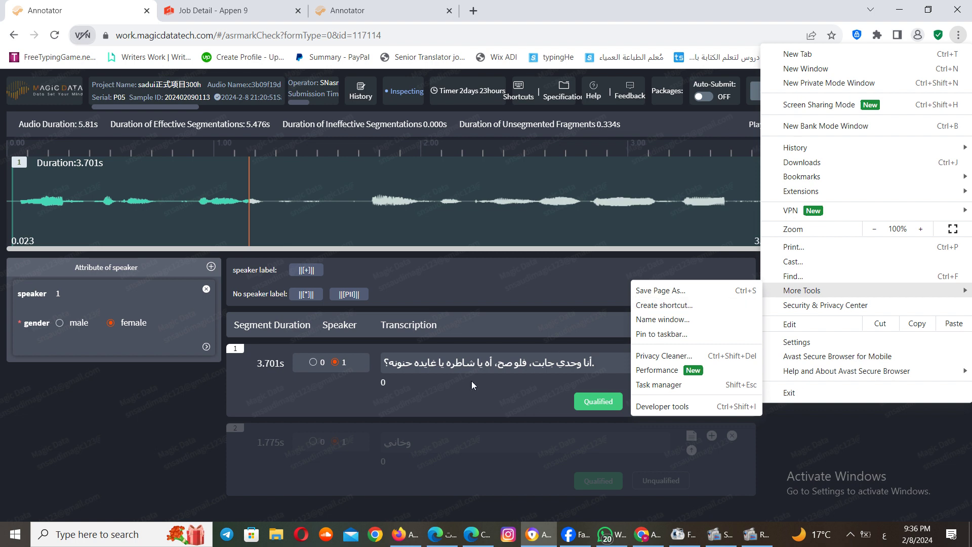
{"action": "left_click", "coordinate": [174, 440]}
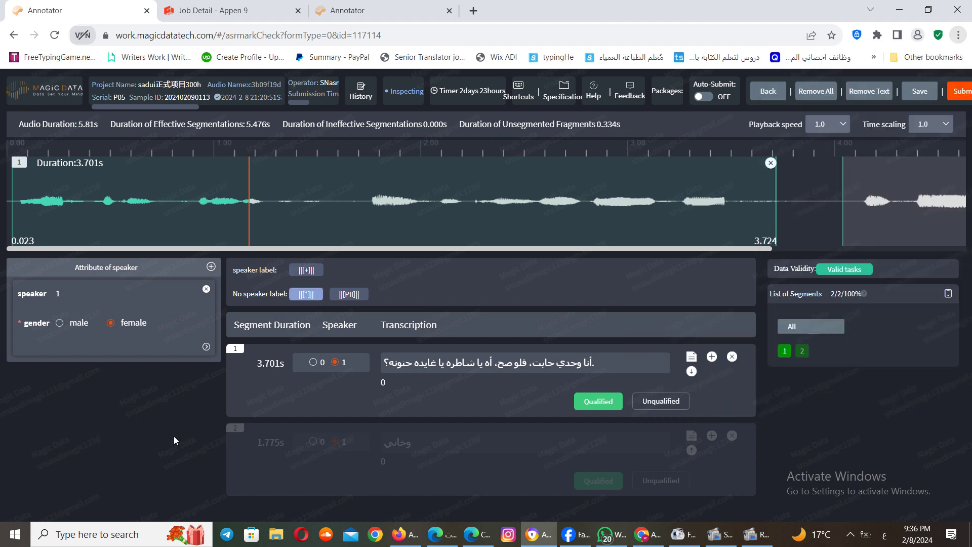
{"action": "left_click", "coordinate": [961, 94]}
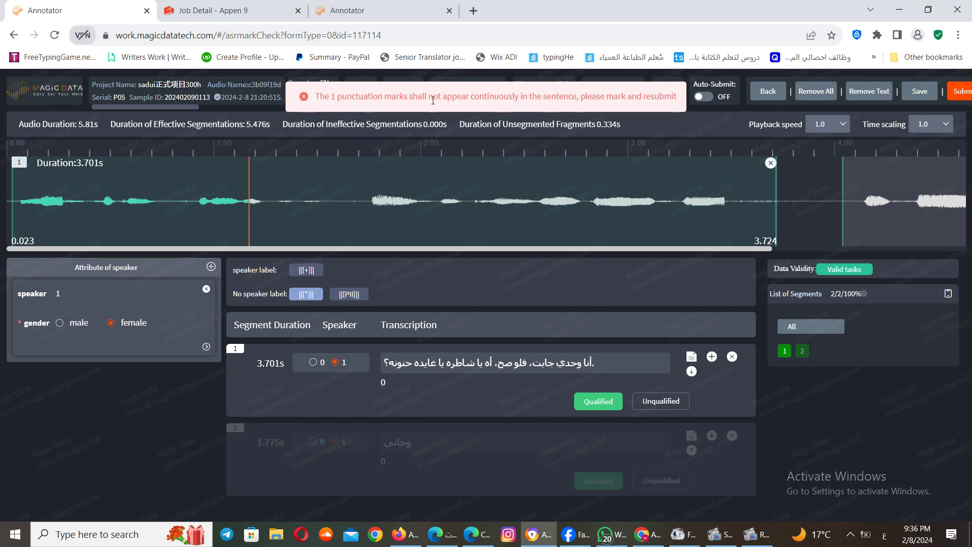
Remove the question mark at the end of segment 1's transcription, keeping only the period
{"action": "left_click", "coordinate": [604, 372]}
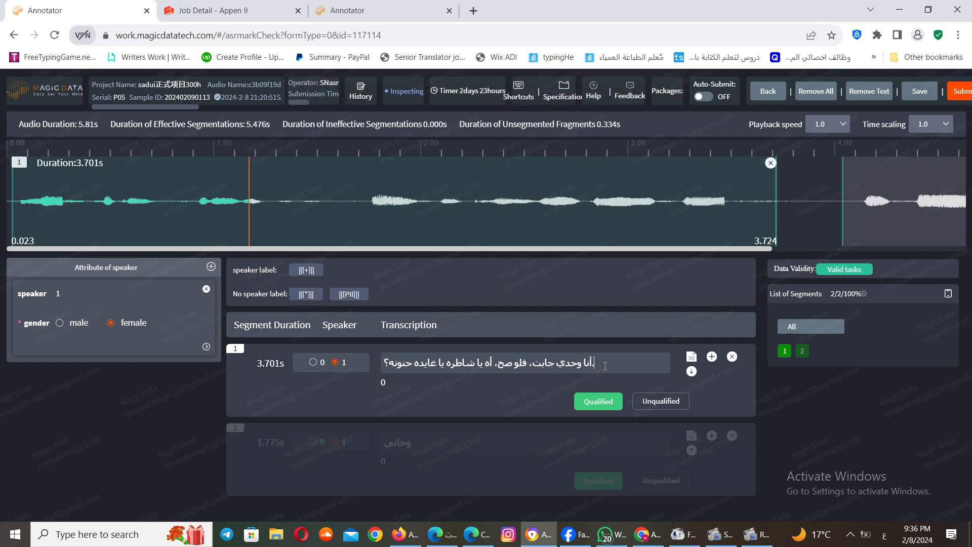
{"action": "key", "text": "BackSpace"}
{"action": "key", "text": "BackSpace"}
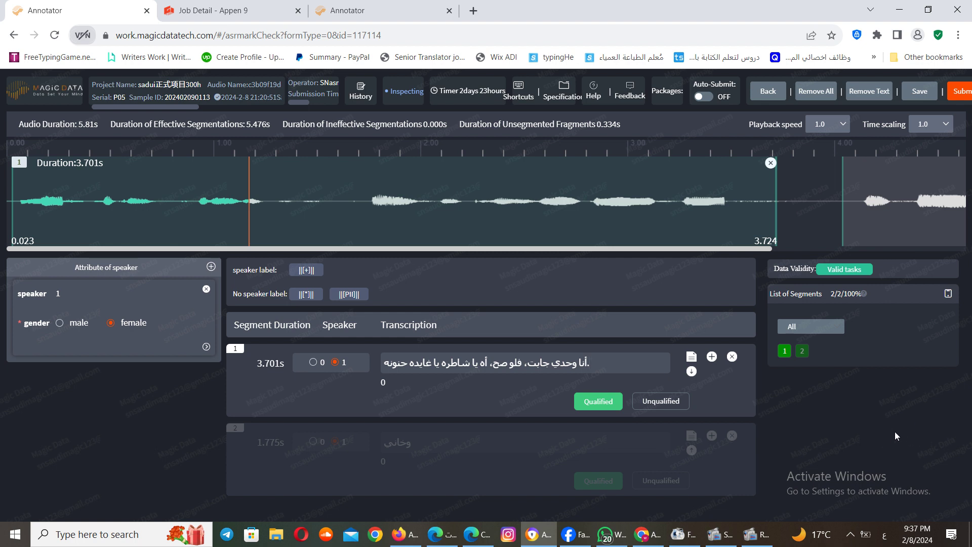
Reduce the zoom of the audio check page to 80%
{"action": "left_click", "coordinate": [294, 298]}
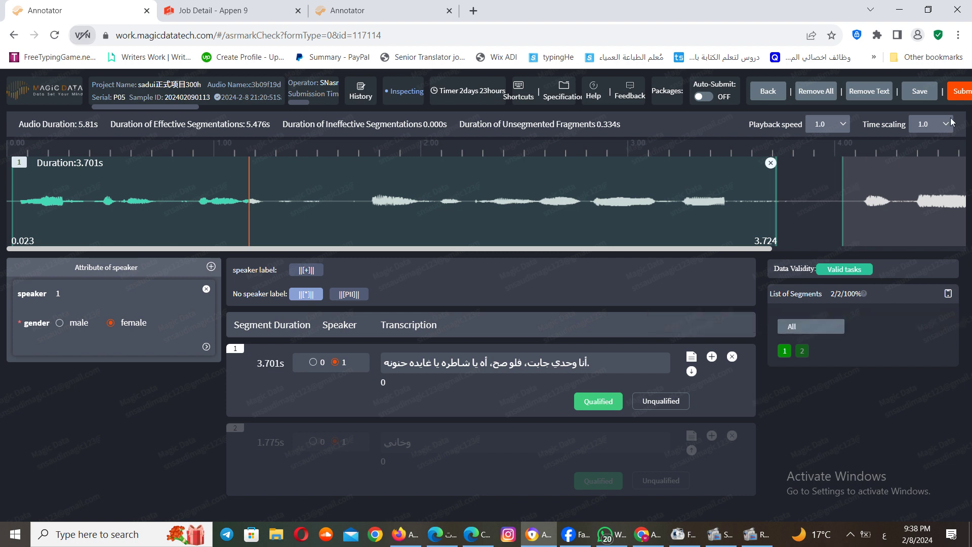
{"action": "left_click", "coordinate": [960, 36]}
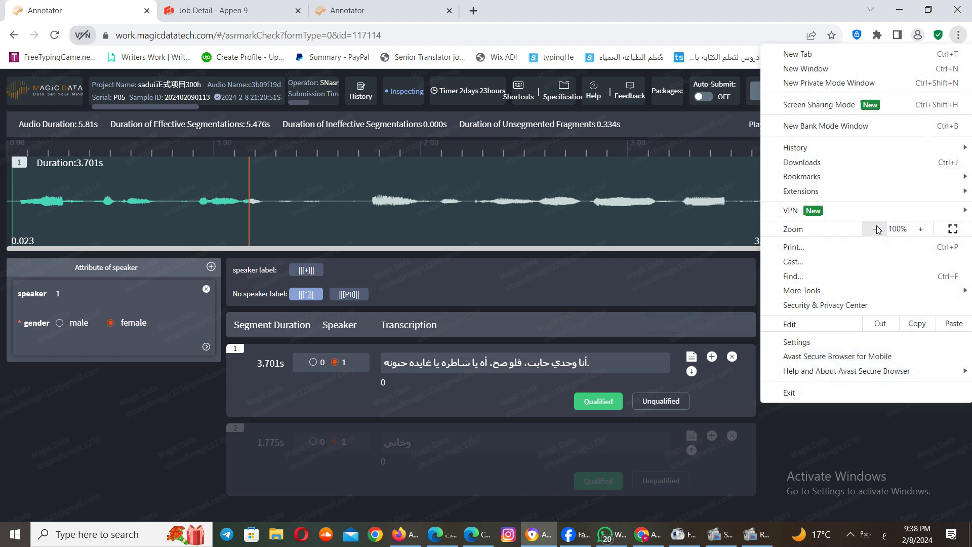
{"action": "left_click", "coordinate": [878, 229]}
{"action": "left_click", "coordinate": [878, 229]}
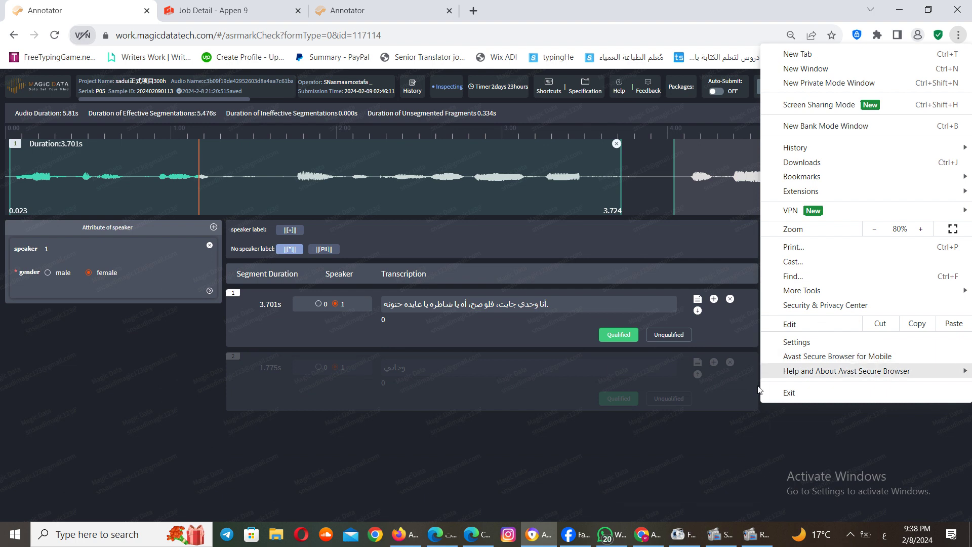
{"action": "mouse_move", "coordinate": [861, 372]}
{"action": "left_click", "coordinate": [642, 429]}
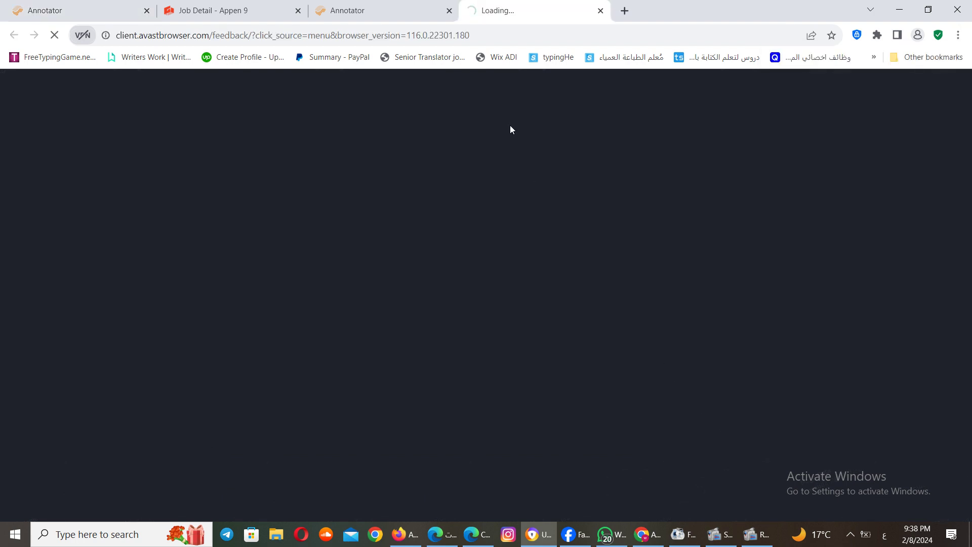
Return to the audio check page, show its package overview and close the Avast page
{"action": "left_click", "coordinate": [413, 10]}
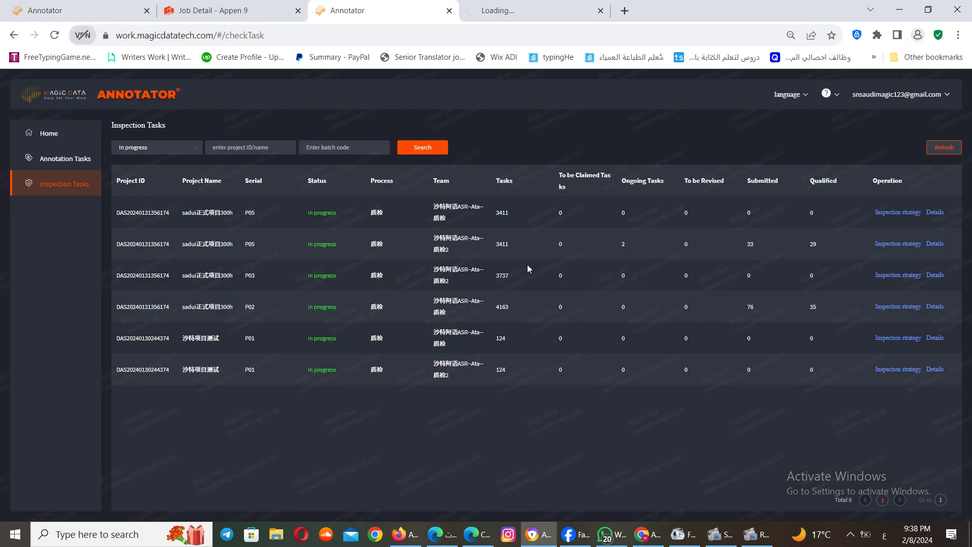
{"action": "left_click", "coordinate": [106, 15]}
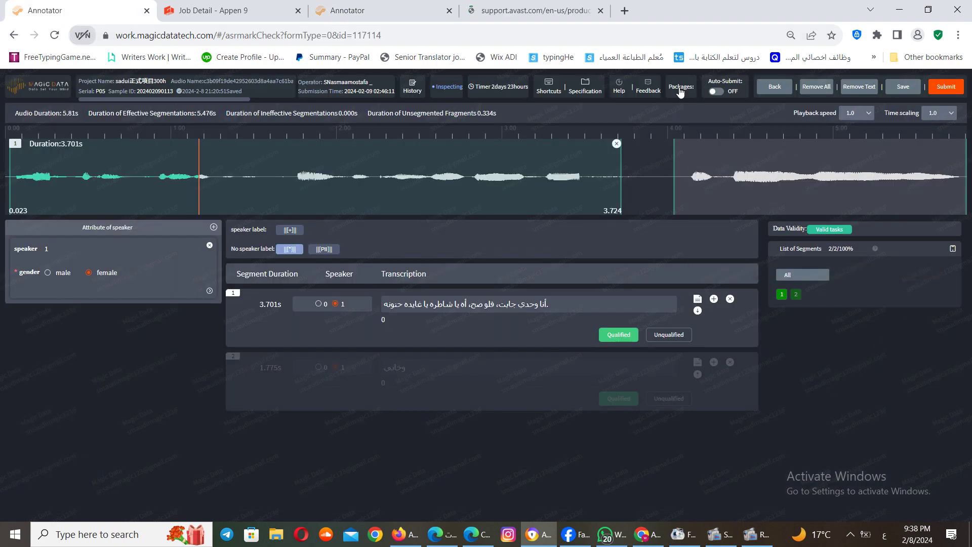
{"action": "mouse_move", "coordinate": [681, 91]}
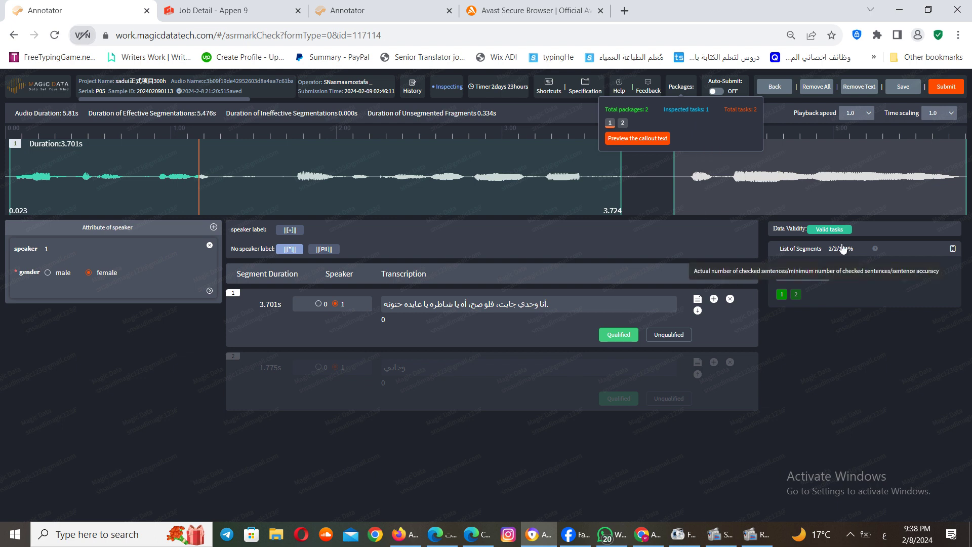
{"action": "left_click", "coordinate": [601, 10]}
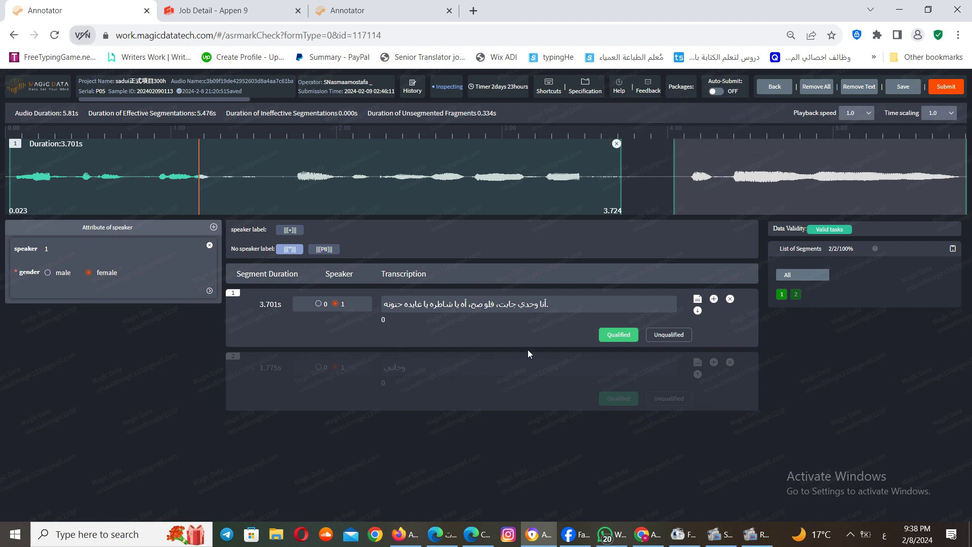
Submit the first audio's check, and save and submit the second audio's check
{"action": "left_click", "coordinate": [940, 89]}
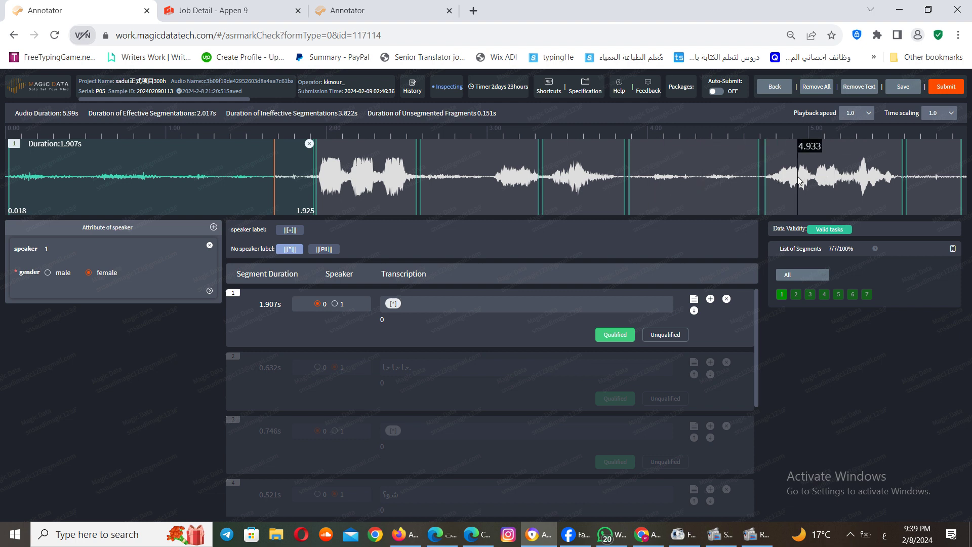
{"action": "left_click", "coordinate": [905, 87]}
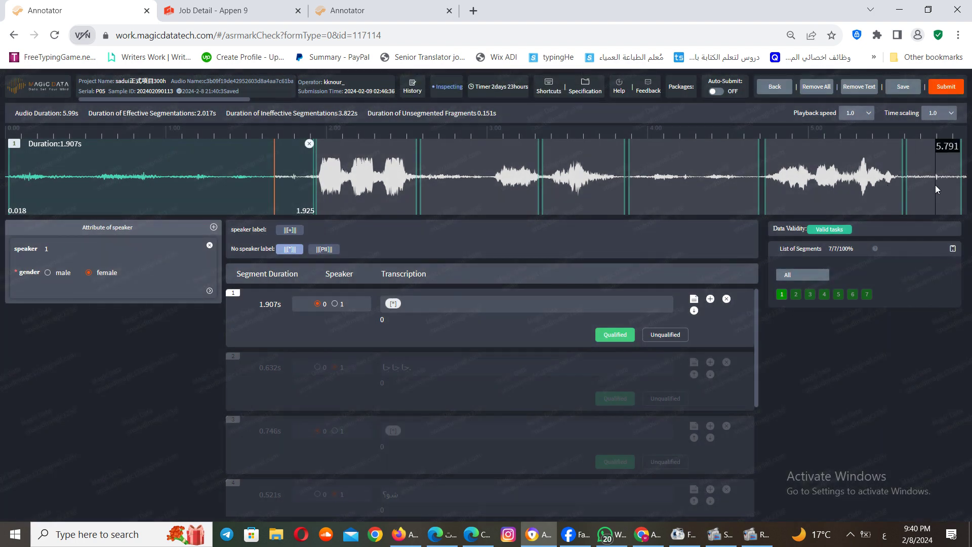
{"action": "left_click", "coordinate": [946, 87]}
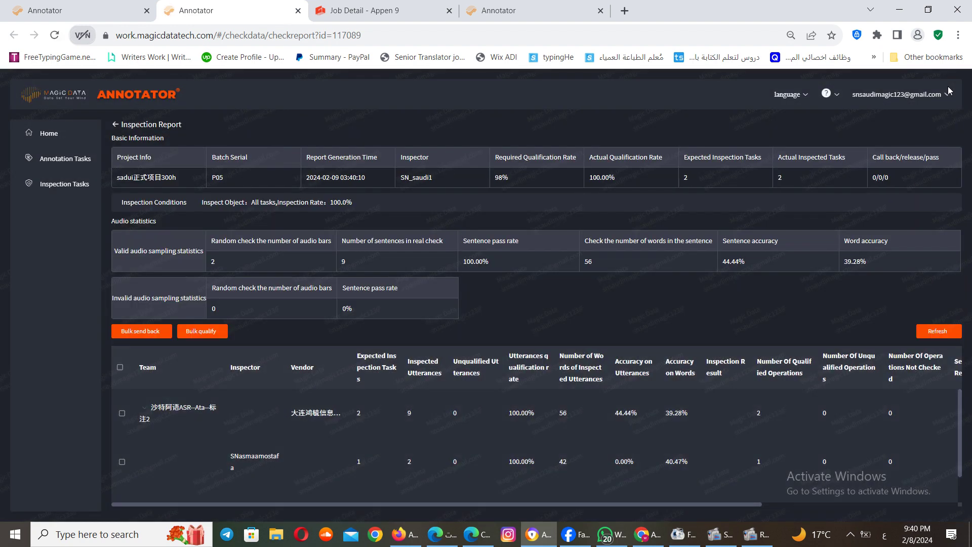
Go back to the task overview and open the inspection report of the inspection with status Judging, showing its operation column
{"action": "left_click", "coordinate": [150, 124]}
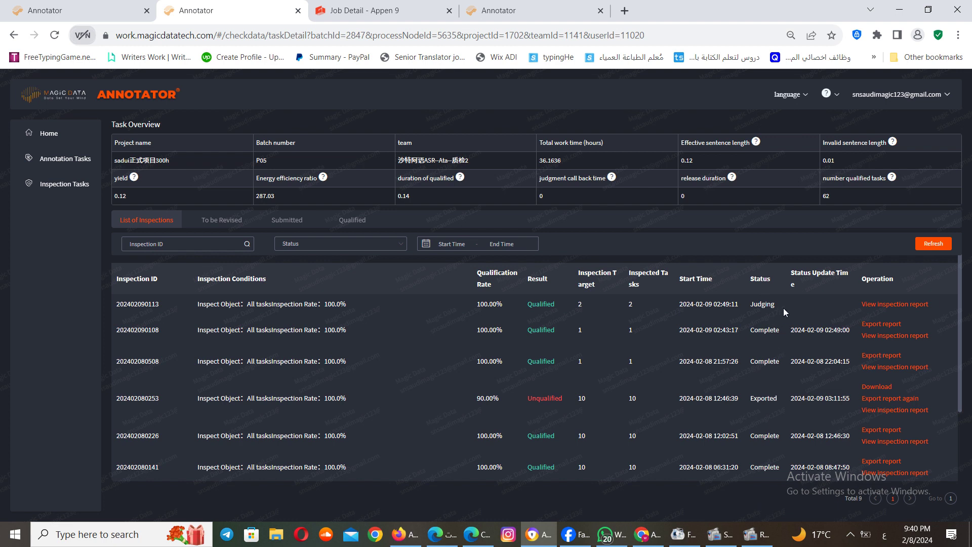
{"action": "left_click", "coordinate": [886, 304]}
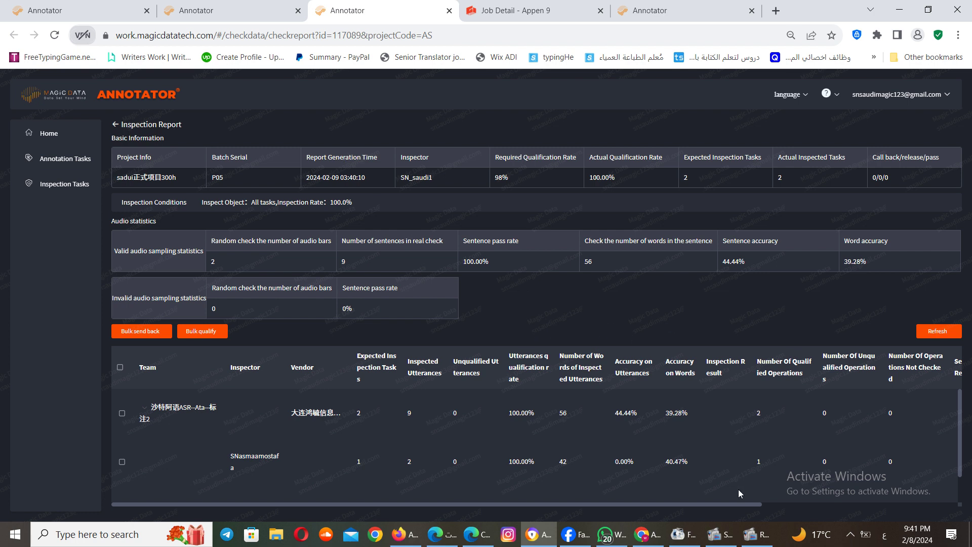
{"action": "left_click_drag", "start_coordinate": [745, 505], "coordinate": [955, 507]}
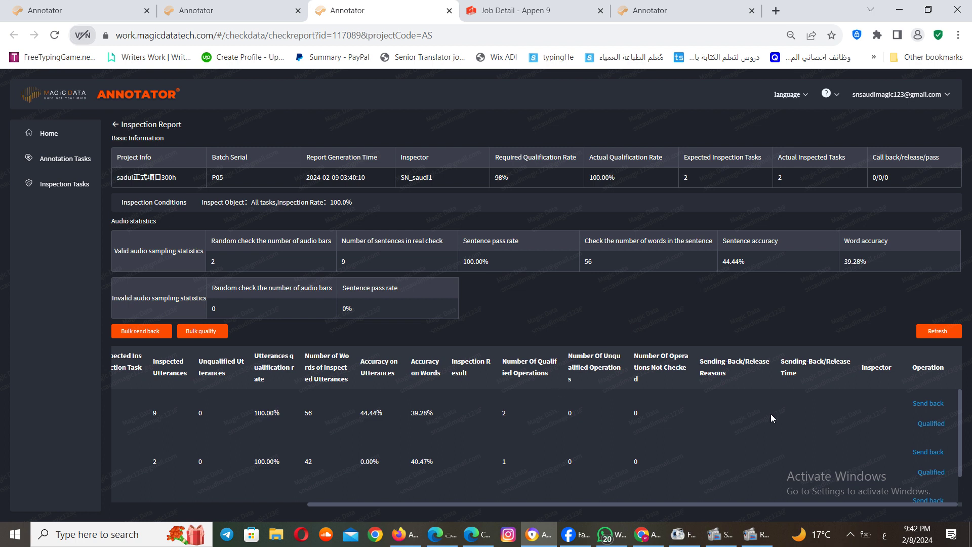
View the Inspection Tasks list in the other Annotator tab and return to the inspection report
{"action": "left_click", "coordinate": [232, 11]}
{"action": "left_click", "coordinate": [45, 181]}
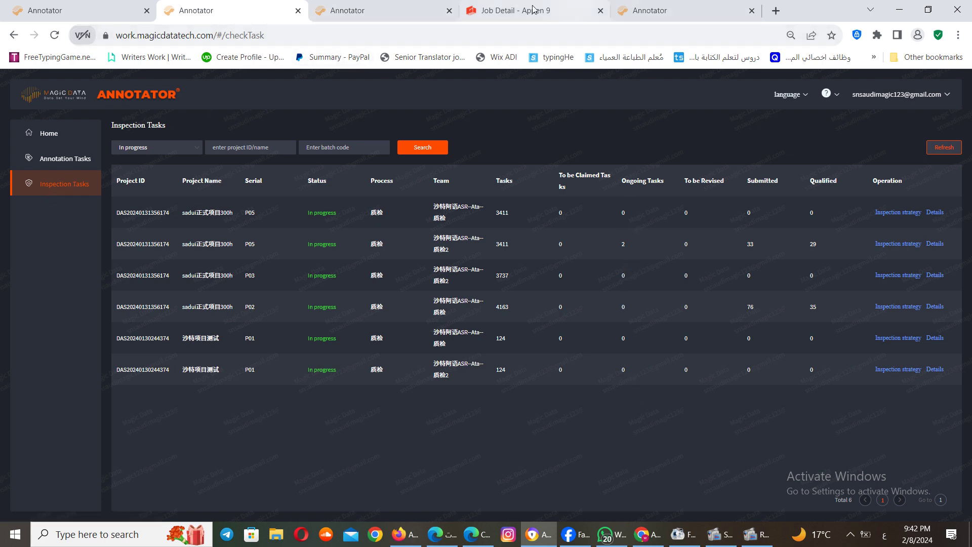
{"action": "left_click", "coordinate": [385, 11]}
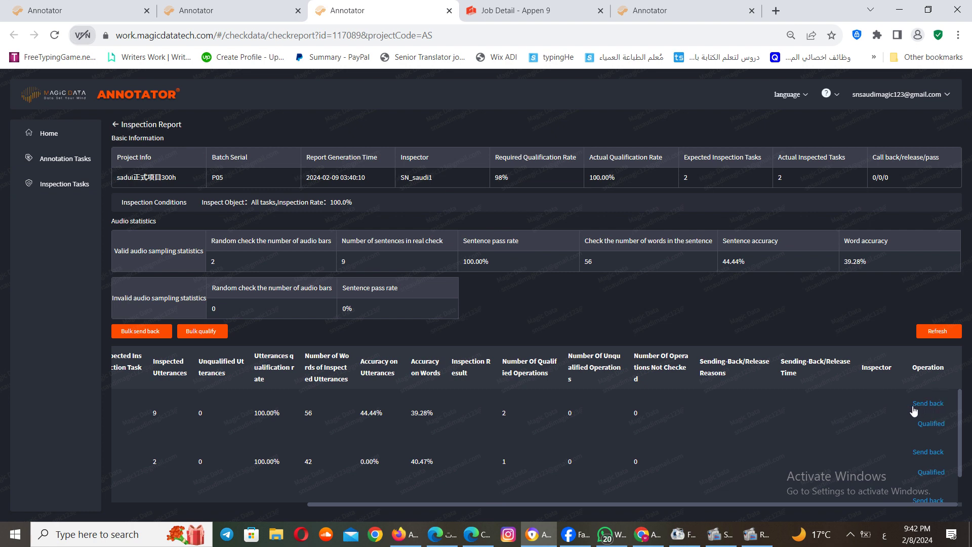
Start sending back the team's tasks and add the Arabic reason for calling back "لابد من تحديد اللغه المستهدفه"
{"action": "left_click", "coordinate": [931, 403]}
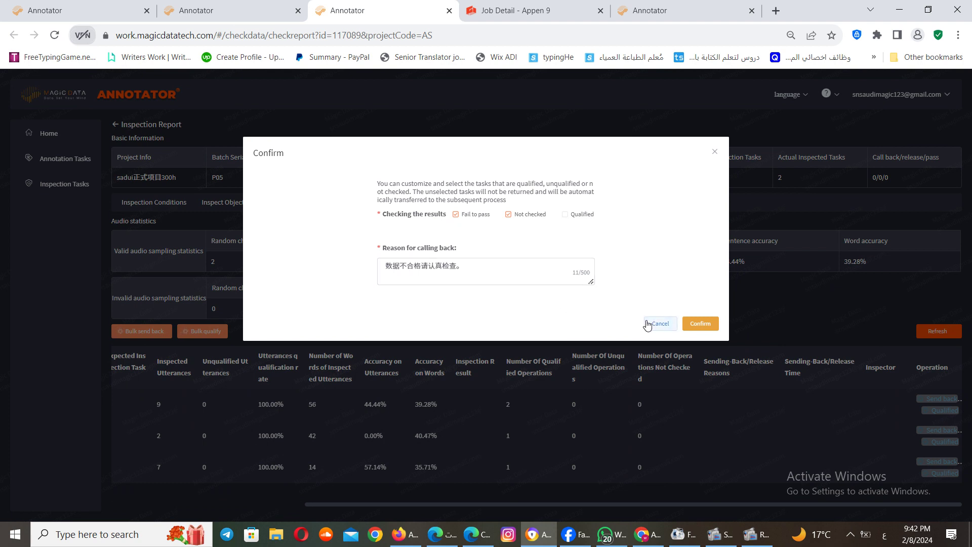
{"action": "left_click", "coordinate": [556, 266]}
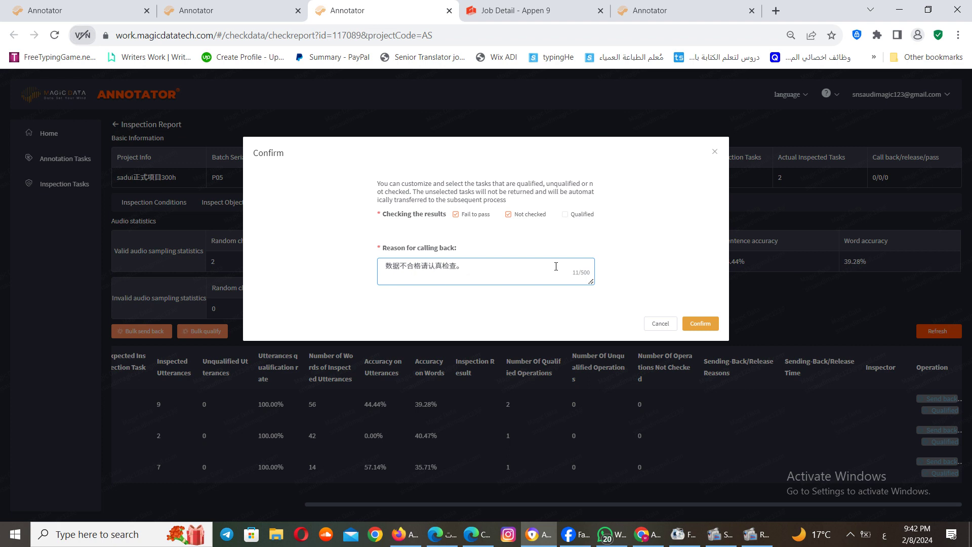
{"action": "type", "text": "ص"}
{"action": "key", "text": "BackSpace"}
{"action": "type", "text": "التاسك"}
{"action": "type", "text": "لابدمناخدا"}
{"action": "key", "text": "BackSpace"}
{"action": "key", "text": "BackSpace"}
{"action": "key", "text": "BackSpace"}
{"action": "key", "text": "BackSpace"}
{"action": "type", "text": "تح"}
{"action": "type", "text": "ديداللغه"}
{"action": "type", "text": "المستهد"}
{"action": "type", "text": "فه"}
{"action": "type", "text": "الغ"}
{"action": "left_click", "coordinate": [556, 266]}
{"action": "type", "text": "ه ن"}
{"action": "left_click", "coordinate": [556, 266]}
{"action": "left_click_drag", "start_coordinate": [556, 267], "coordinate": [587, 268]}
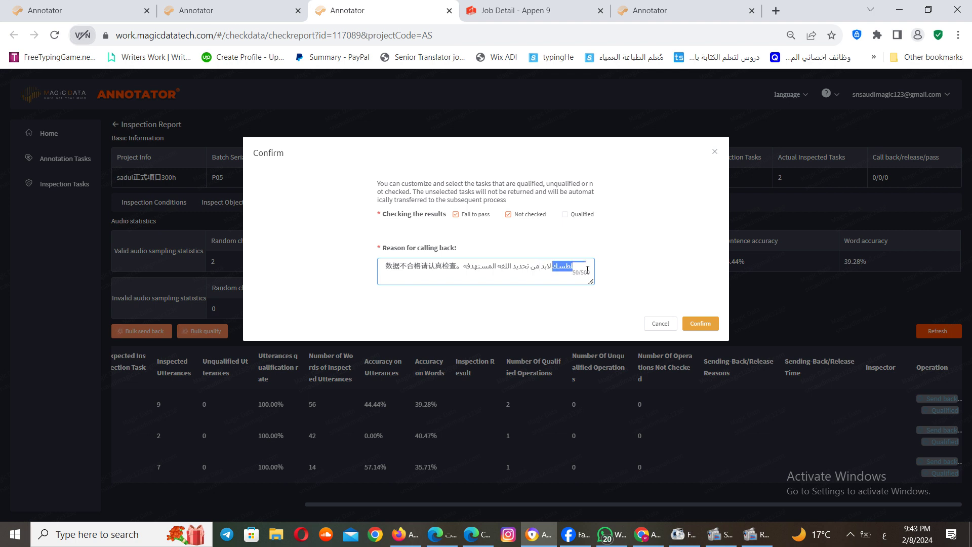
Clear the whole reason for calling back and cancel sending back the team's tasks
{"action": "key", "text": "BackSpace"}
{"action": "key", "text": "BackSpace"}
{"action": "key", "text": "BackSpace"}
{"action": "key", "text": "BackSpace"}
{"action": "key", "text": "BackSpace"}
{"action": "key", "text": "BackSpace"}
{"action": "key", "text": "BackSpace"}
{"action": "key", "text": "BackSpace"}
{"action": "key", "text": "BackSpace"}
{"action": "key", "text": "BackSpace"}
{"action": "key", "text": "BackSpace"}
{"action": "key", "text": "BackSpace"}
{"action": "key", "text": "BackSpace"}
{"action": "key", "text": "BackSpace"}
{"action": "key", "text": "BackSpace"}
{"action": "key", "text": "BackSpace"}
{"action": "key", "text": "BackSpace"}
{"action": "key", "text": "BackSpace"}
{"action": "key", "text": "BackSpace"}
{"action": "key", "text": "BackSpace"}
{"action": "key", "text": "BackSpace"}
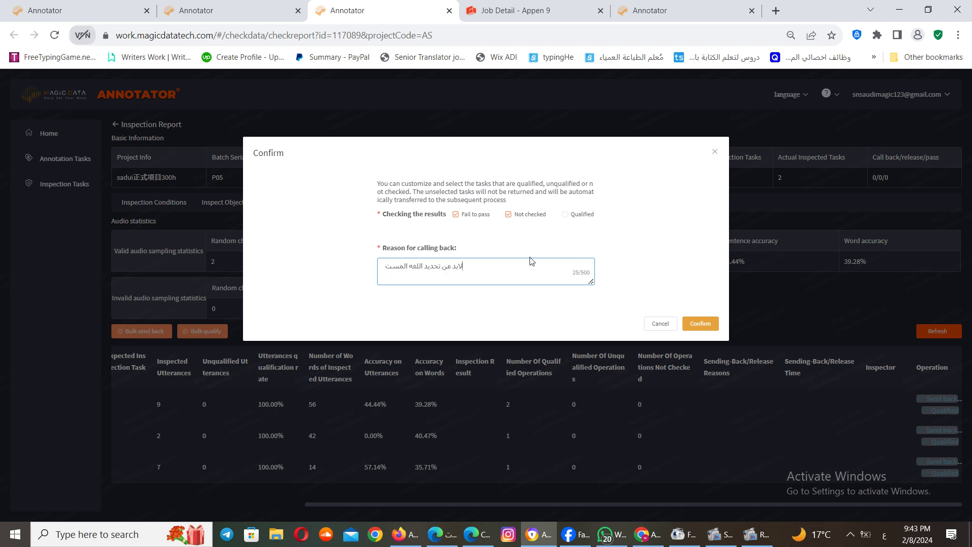
{"action": "key", "text": "BackSpace"}
{"action": "key", "text": "BackSpace"}
{"action": "key", "text": "BackSpace"}
{"action": "key", "text": "BackSpace"}
{"action": "key", "text": "BackSpace"}
{"action": "key", "text": "BackSpace"}
{"action": "key", "text": "BackSpace"}
{"action": "key", "text": "BackSpace"}
{"action": "key", "text": "BackSpace"}
{"action": "key", "text": "BackSpace"}
{"action": "key", "text": "BackSpace"}
{"action": "key", "text": "BackSpace"}
{"action": "key", "text": "BackSpace"}
{"action": "key", "text": "BackSpace"}
{"action": "key", "text": "BackSpace"}
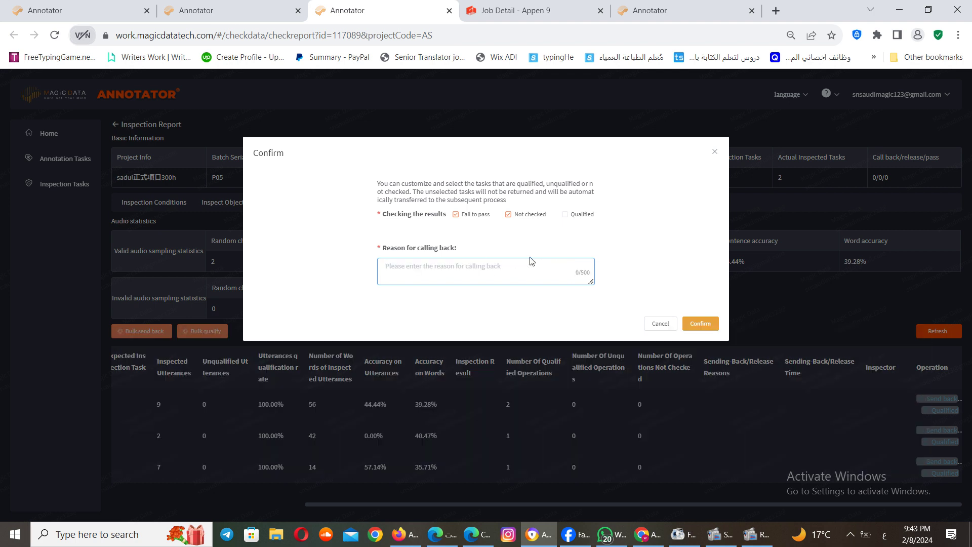
{"action": "left_click", "coordinate": [661, 324]}
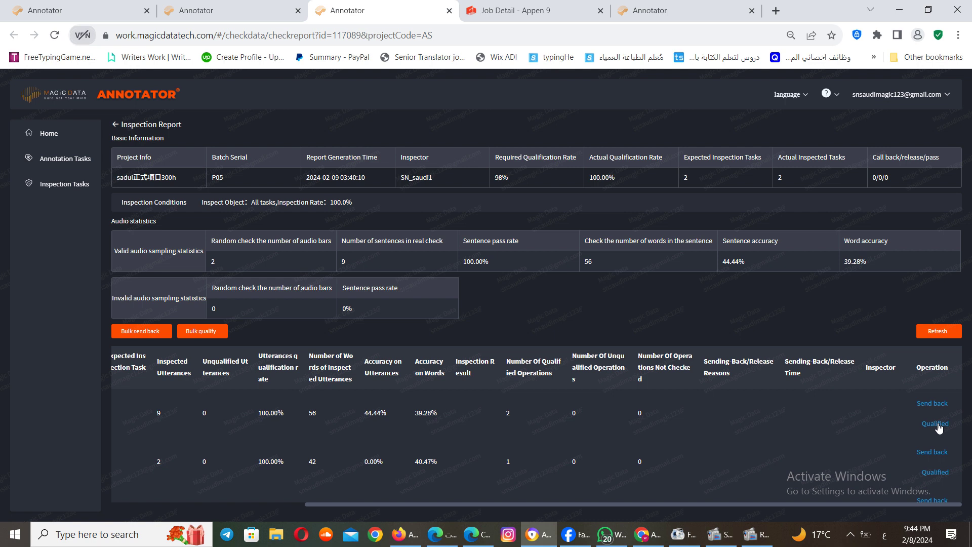
Mark the team's tasks as Qualified in the inspection report and review all columns of the results table
{"action": "left_click", "coordinate": [936, 424]}
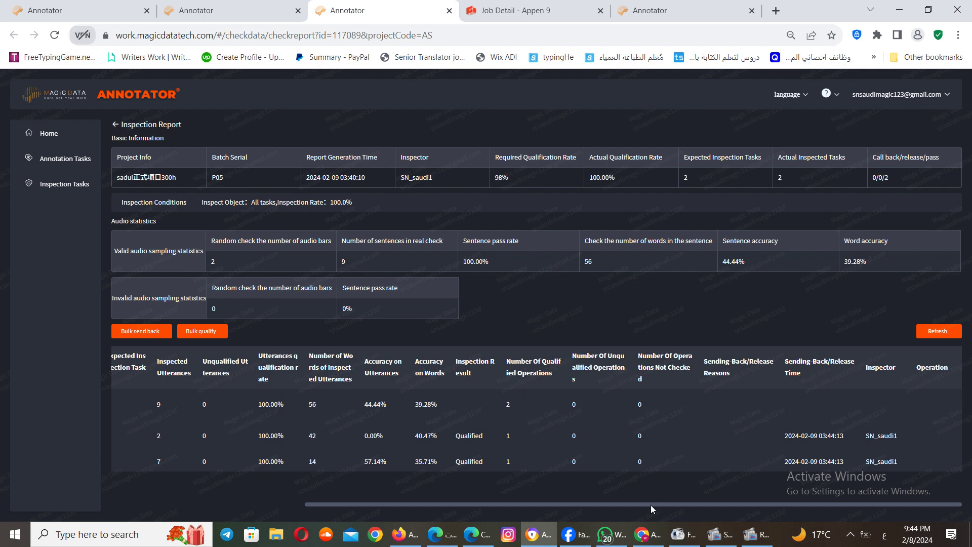
{"action": "left_click_drag", "start_coordinate": [651, 506], "coordinate": [429, 509]}
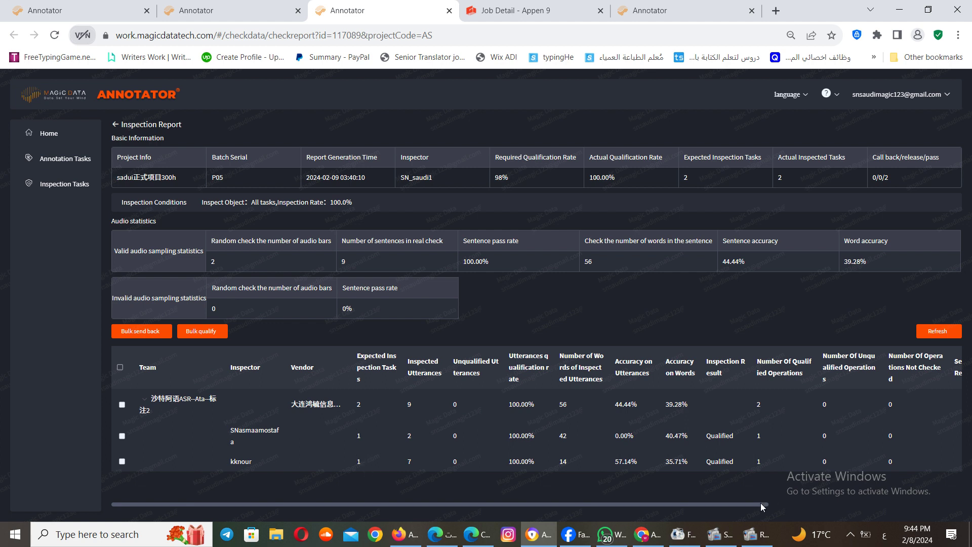
{"action": "left_click_drag", "start_coordinate": [761, 503], "coordinate": [952, 501]}
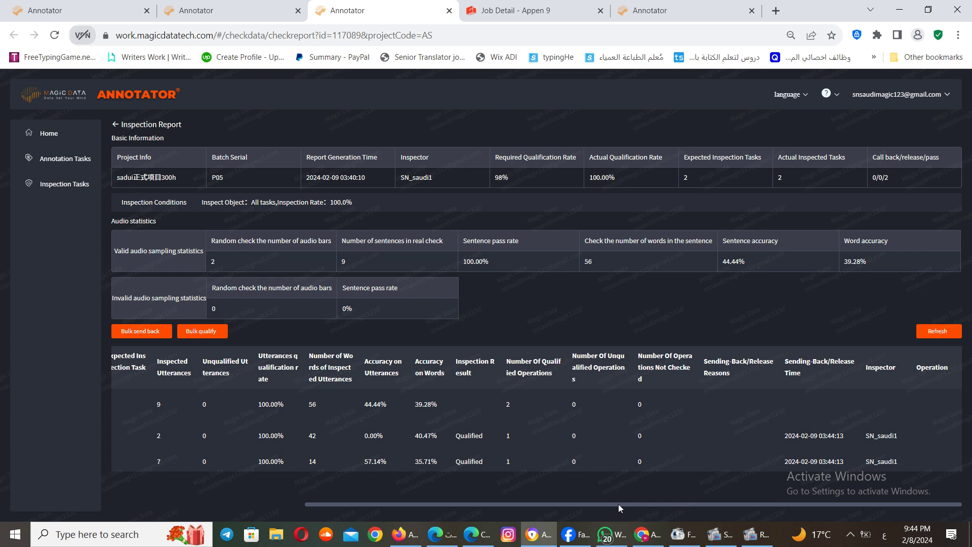
{"action": "left_click_drag", "start_coordinate": [619, 504], "coordinate": [293, 500]}
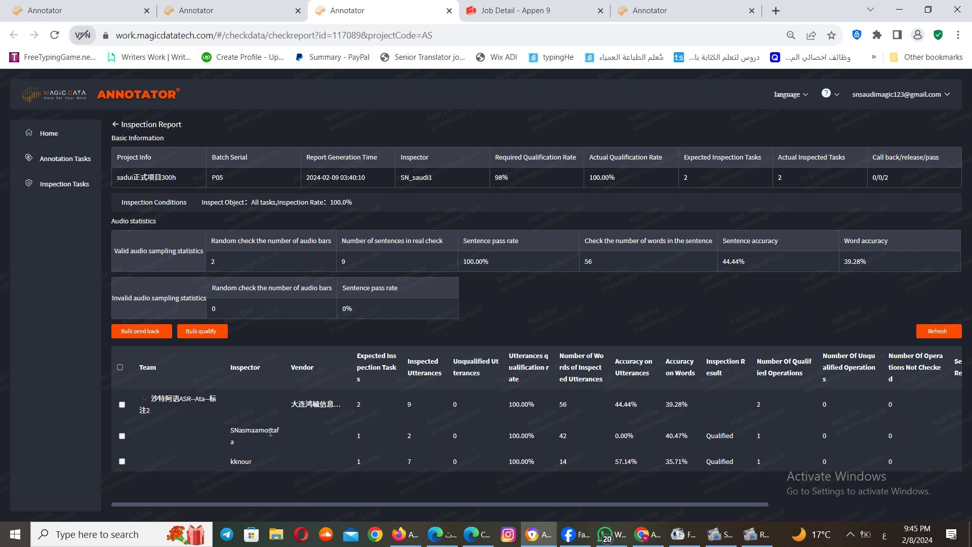
Examine the inspector entries and the remaining columns of the results table in the inspection report
{"action": "double_click", "coordinate": [236, 430]}
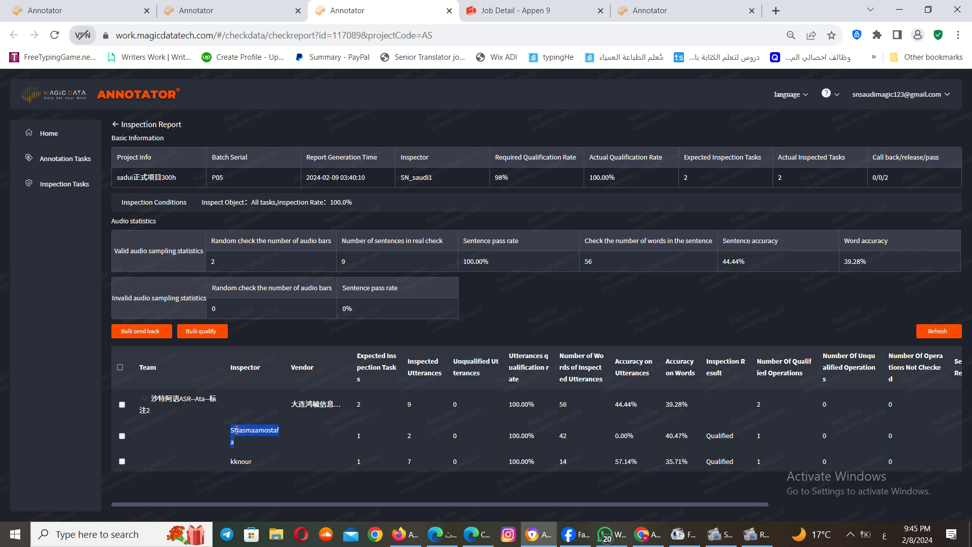
{"action": "left_click", "coordinate": [272, 452]}
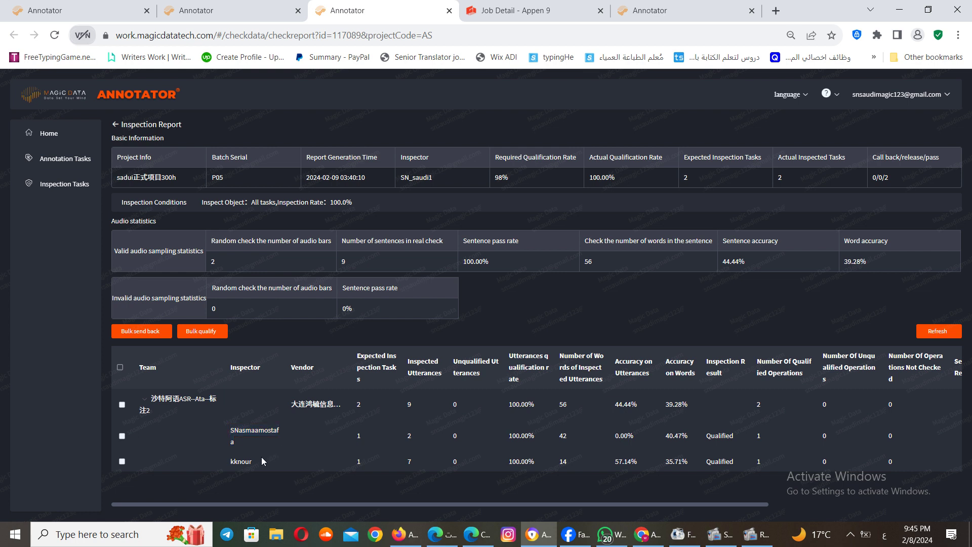
{"action": "double_click", "coordinate": [238, 434]}
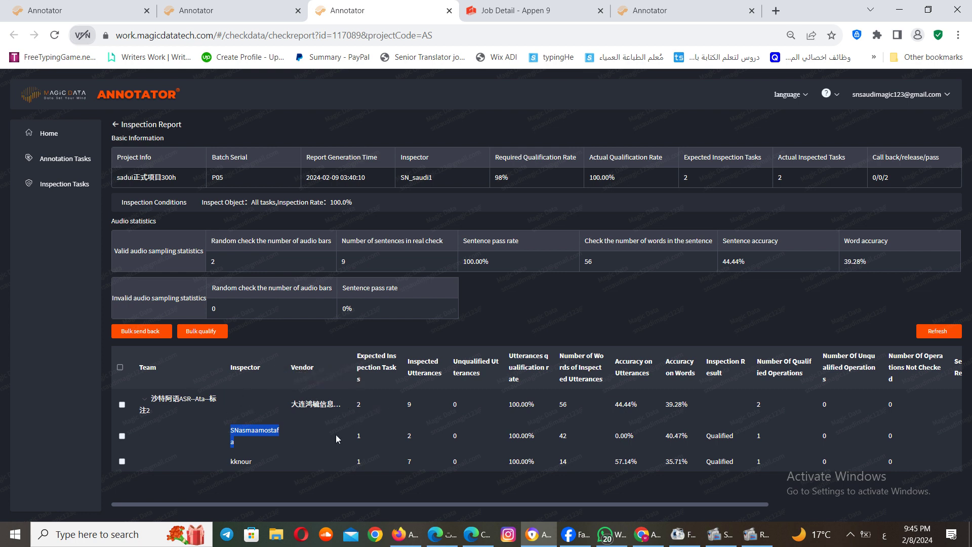
{"action": "left_click", "coordinate": [514, 507]}
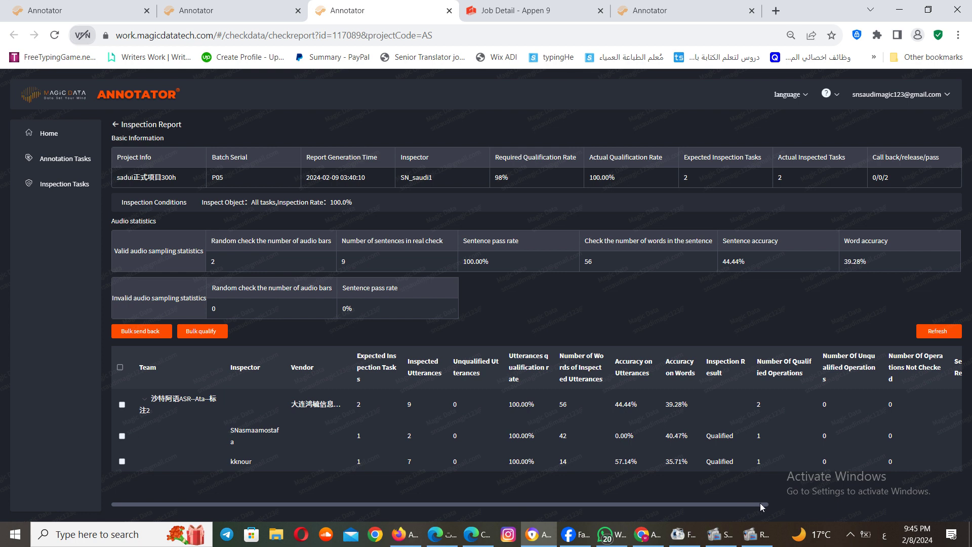
{"action": "left_click_drag", "start_coordinate": [760, 503], "coordinate": [971, 502]}
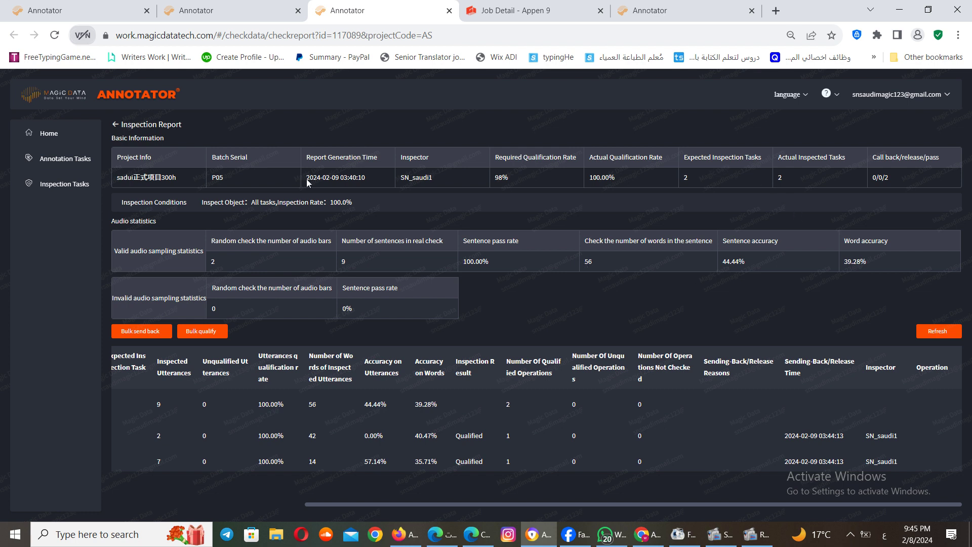
Reload the Inspection Tasks list, check the Annotation Tasks list, and start a sampling inspection for batch P05 of team 沙特阿语ASR--Ata--质检2
{"action": "left_click", "coordinate": [77, 183]}
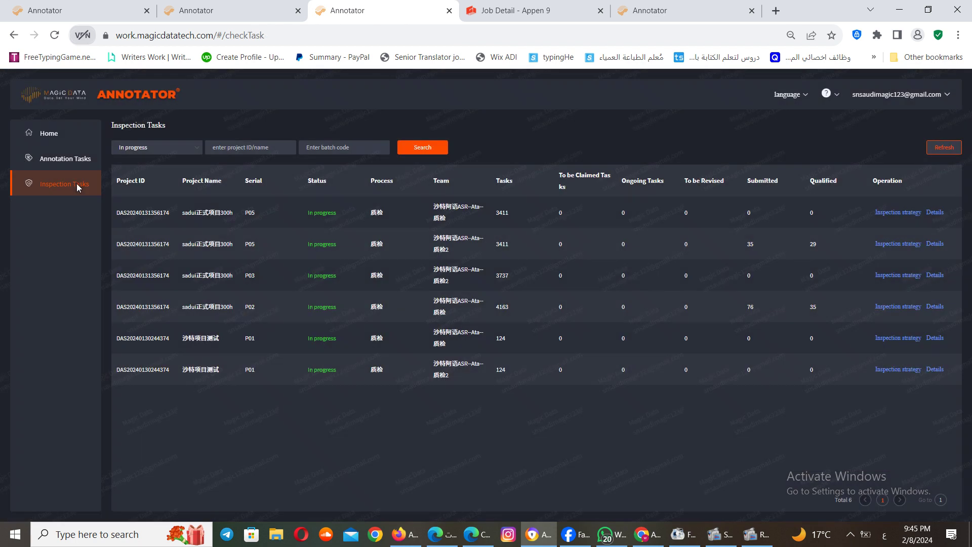
{"action": "left_click", "coordinate": [55, 37]}
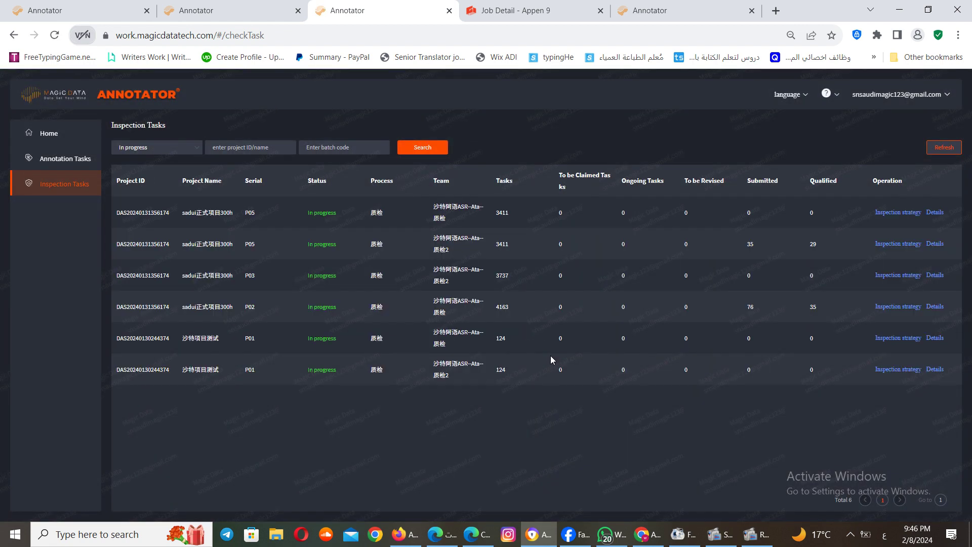
{"action": "left_click", "coordinate": [79, 160]}
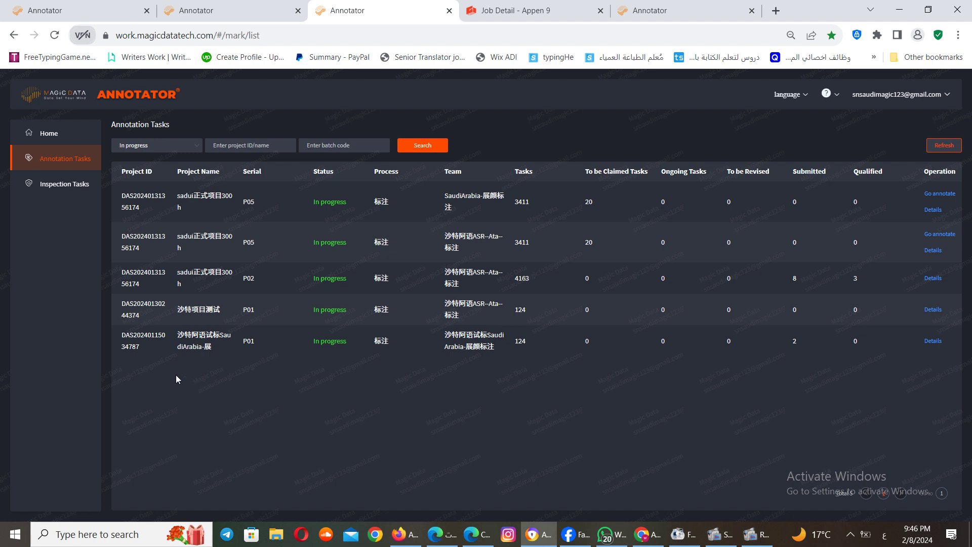
{"action": "left_click", "coordinate": [69, 191]}
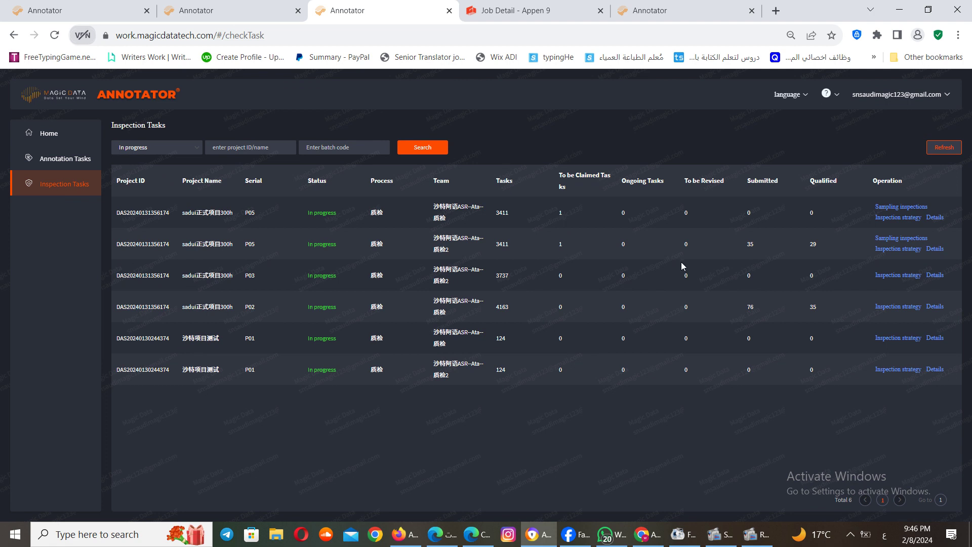
{"action": "left_click", "coordinate": [900, 241]}
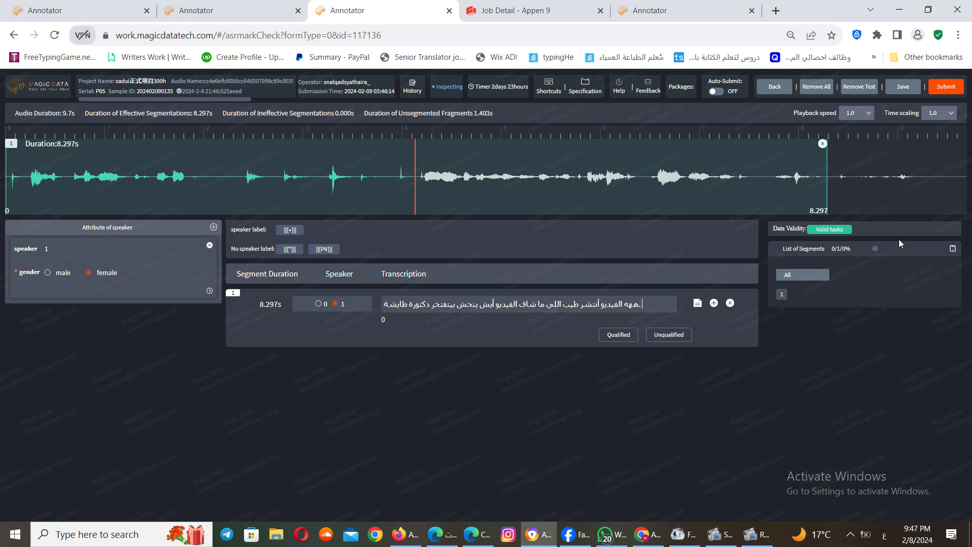
Stop the audio playback and copy the operator's name from the task information
{"action": "key", "text": "space"}
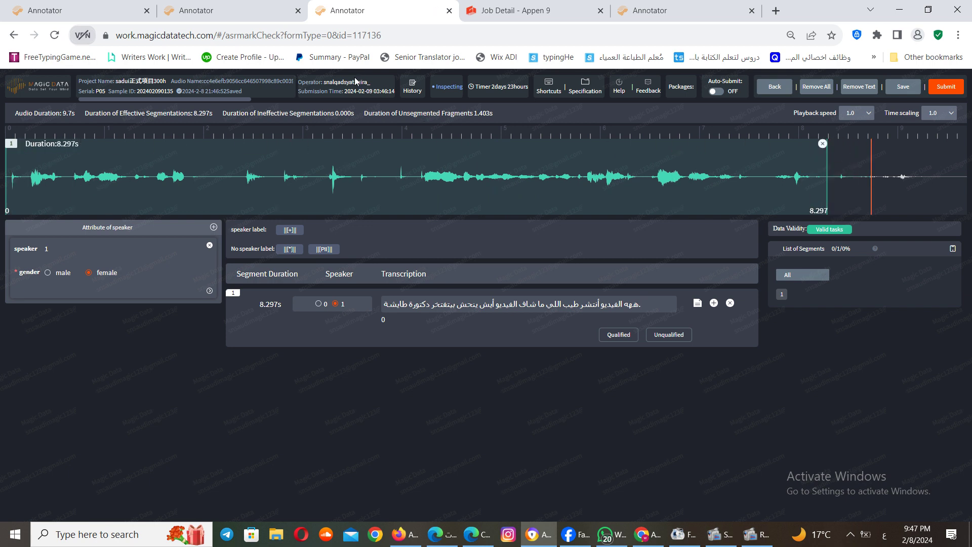
{"action": "double_click", "coordinate": [340, 84]}
{"action": "right_click", "coordinate": [339, 84]}
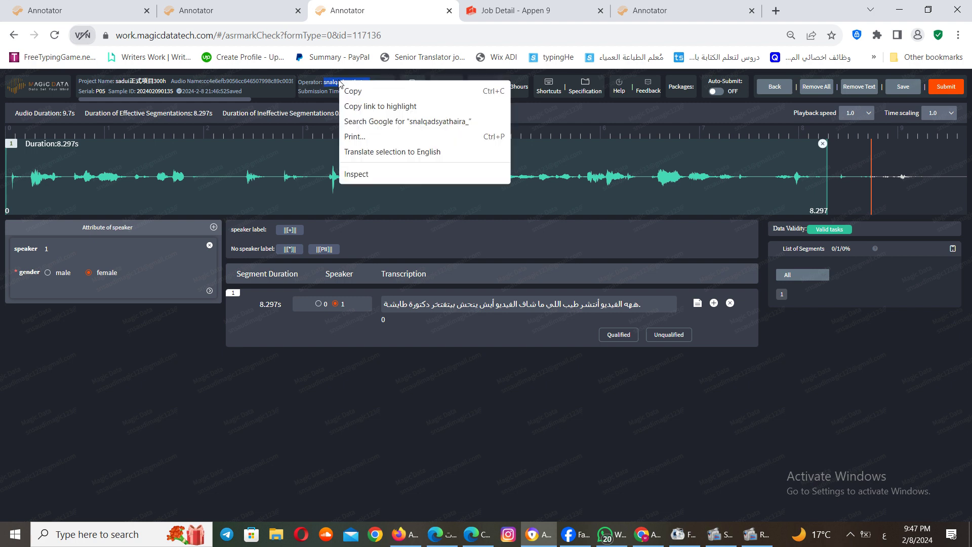
{"action": "left_click", "coordinate": [353, 92]}
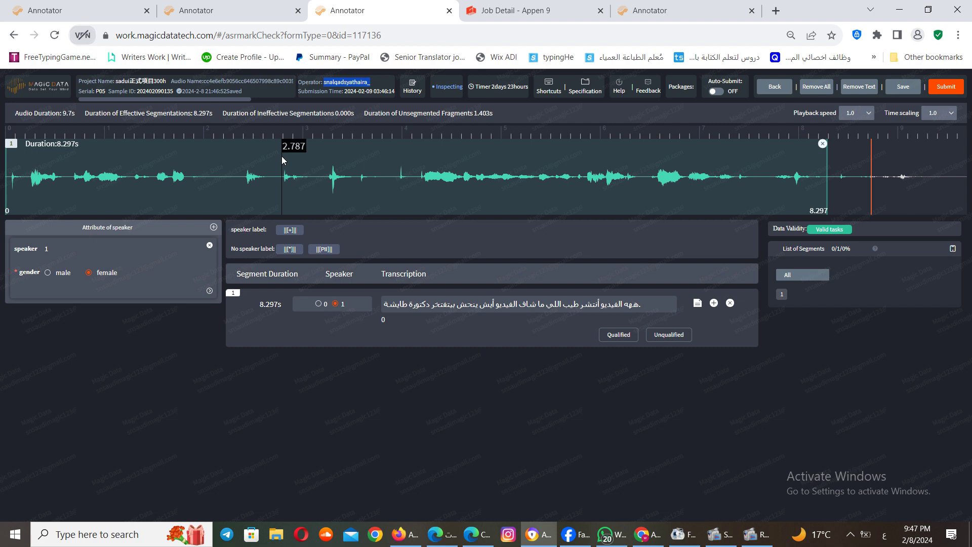
Replay the audio from the beginning and move the segment's start to about 0.23 s
{"action": "left_click", "coordinate": [12, 175]}
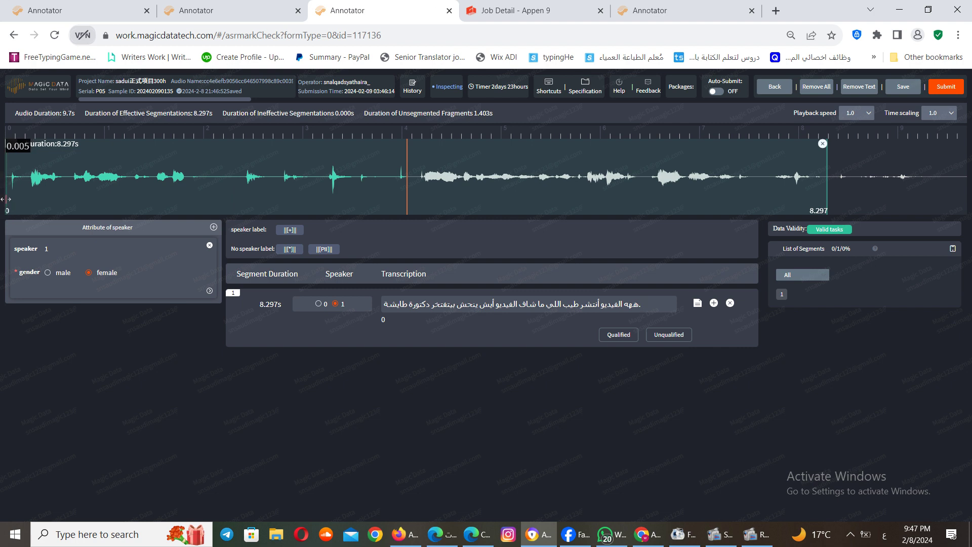
{"action": "left_click_drag", "start_coordinate": [9, 210], "coordinate": [28, 199]}
{"action": "left_click", "coordinate": [16, 195]}
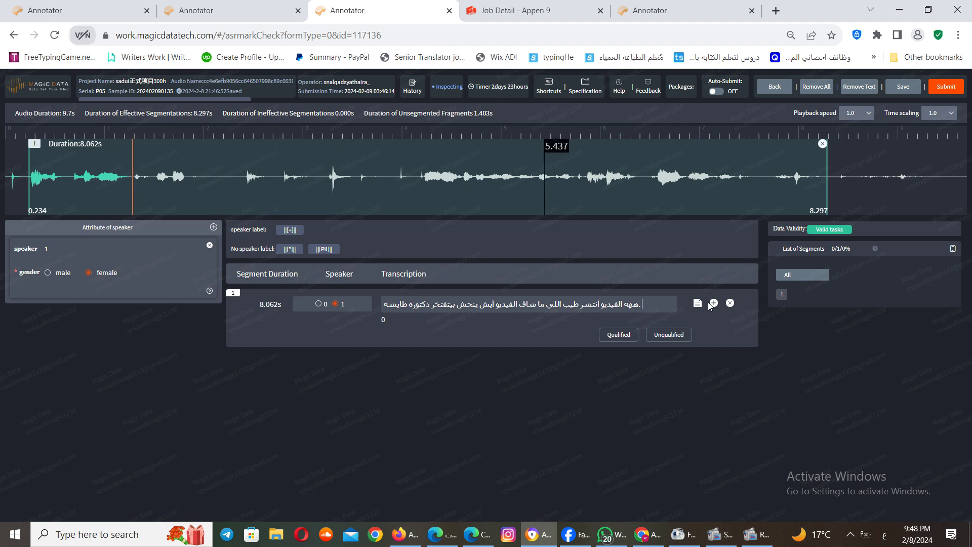
{"action": "left_click", "coordinate": [783, 297]}
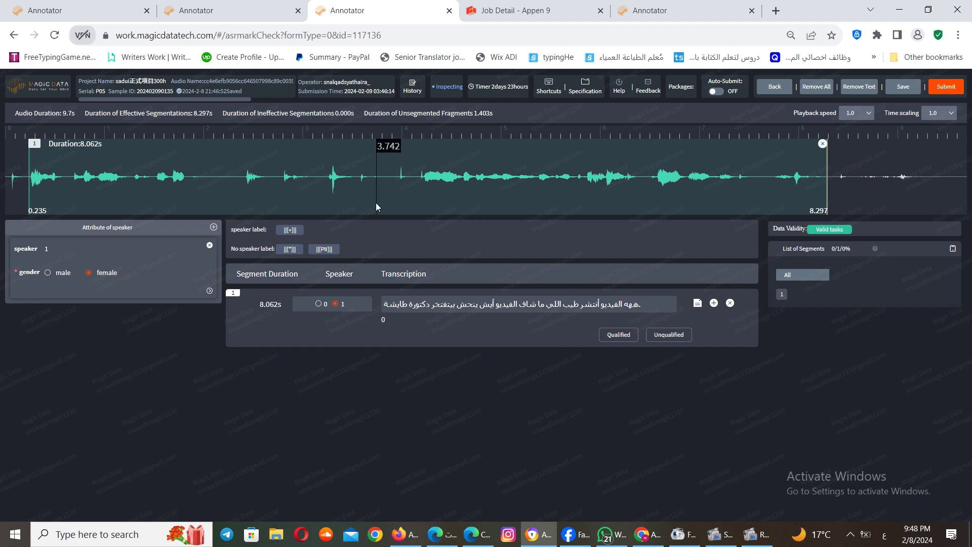
Replay the segment and the noise before it, and fine-tune the segment's start to about 0.239 s
{"action": "key", "text": "Tab"}
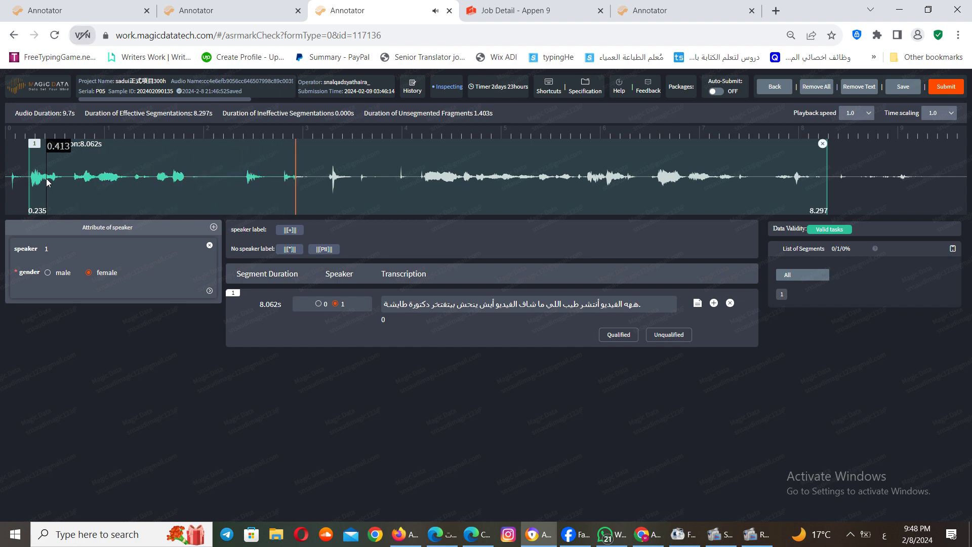
{"action": "key", "text": "Tab"}
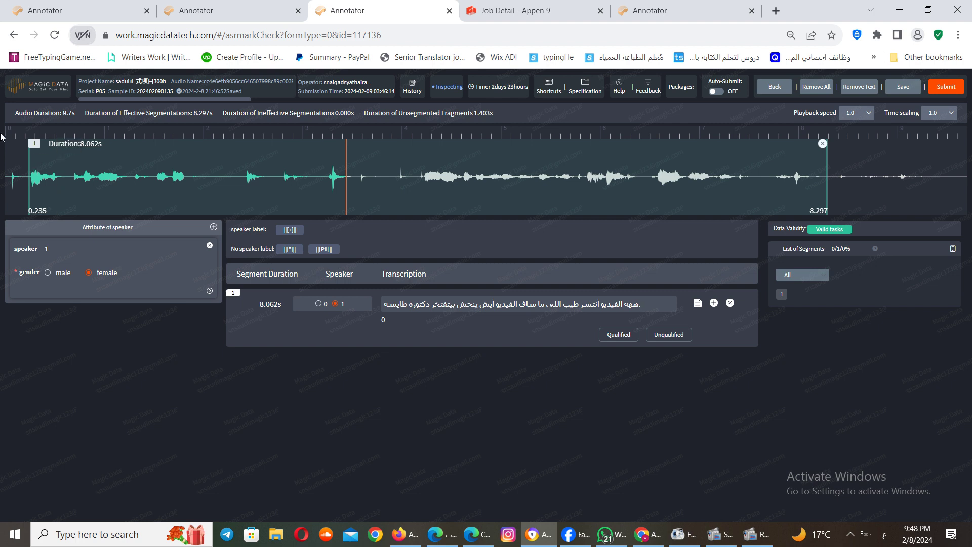
{"action": "left_click", "coordinate": [29, 182]}
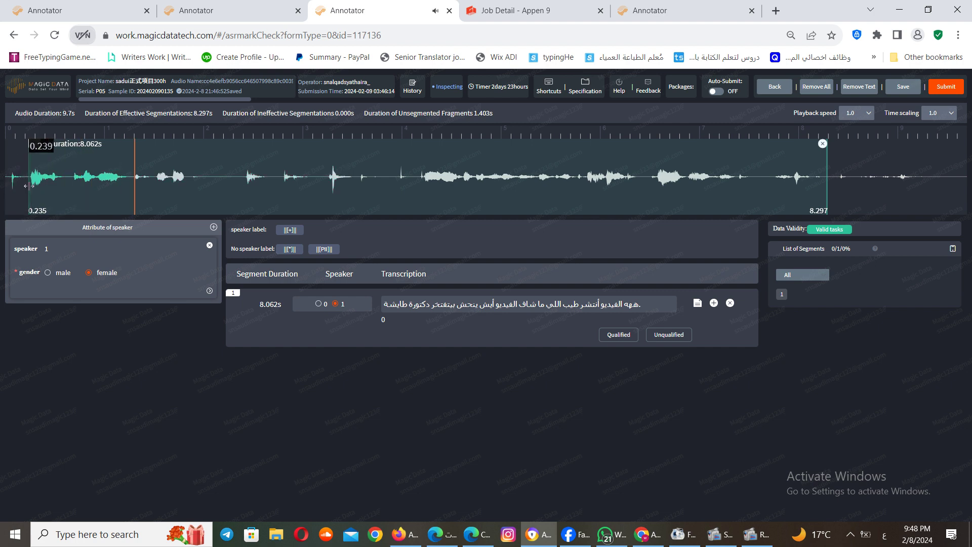
{"action": "mouse_move", "coordinate": [28, 185]}
{"action": "left_mouse_down"}
{"action": "mouse_move", "coordinate": [6, 189]}
{"action": "mouse_move", "coordinate": [30, 188]}
{"action": "left_mouse_up"}
{"action": "left_click", "coordinate": [9, 183]}
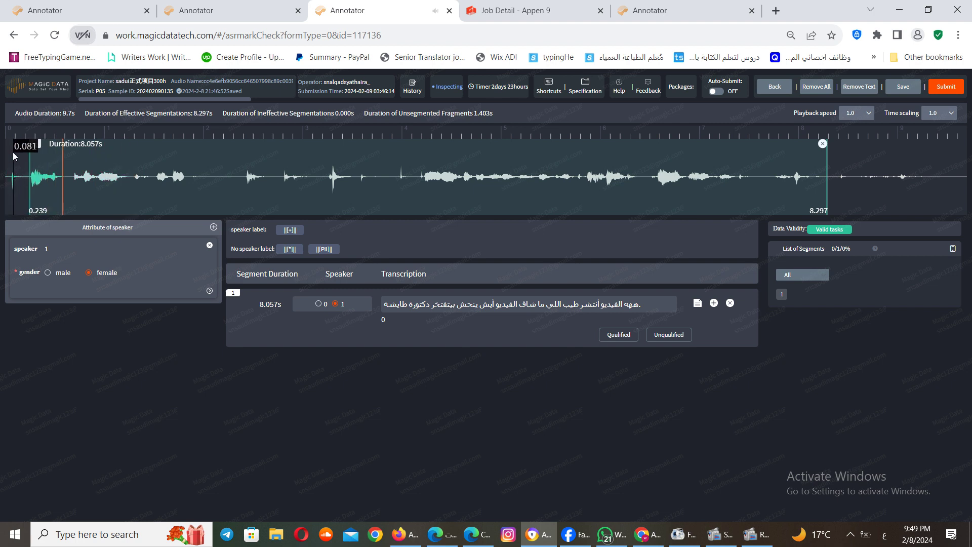
{"action": "left_click", "coordinate": [13, 177]}
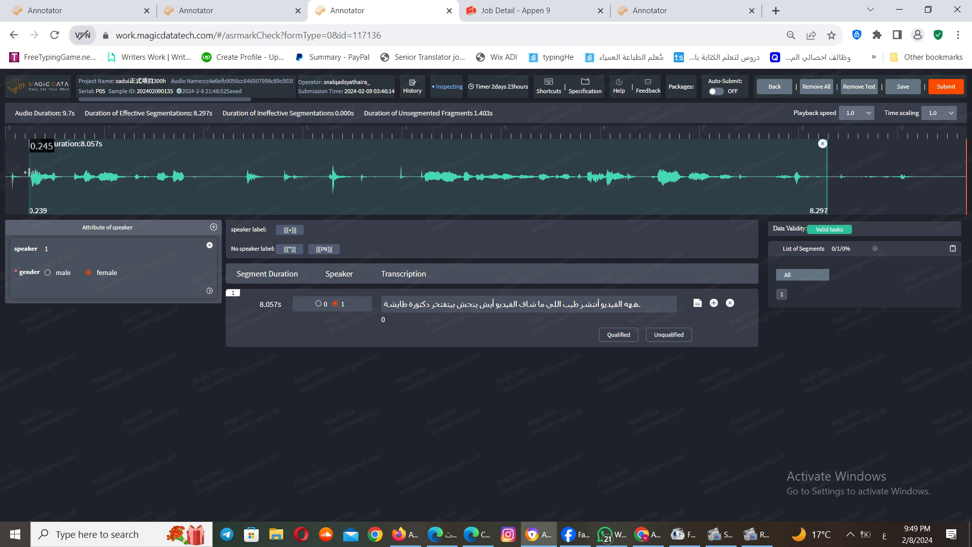
Extend the segment's start back to about 0.026 s and listen to the end of the audio
{"action": "left_click_drag", "start_coordinate": [29, 173], "coordinate": [6, 172]}
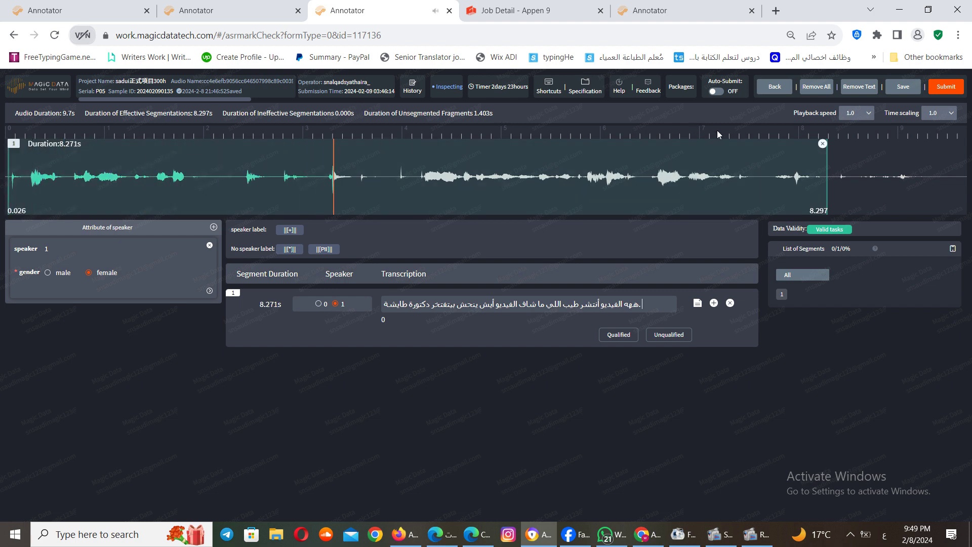
{"action": "left_click", "coordinate": [946, 174]}
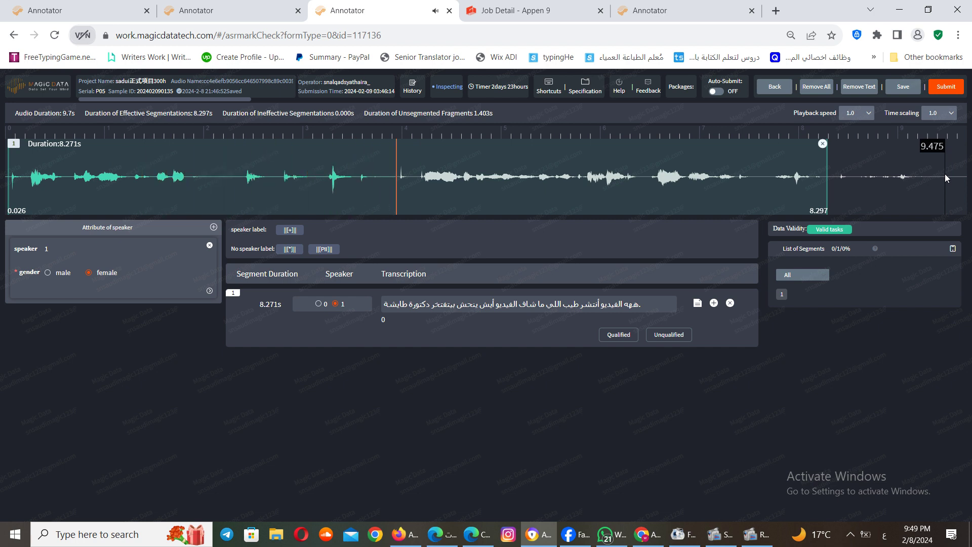
{"action": "left_click", "coordinate": [945, 174]}
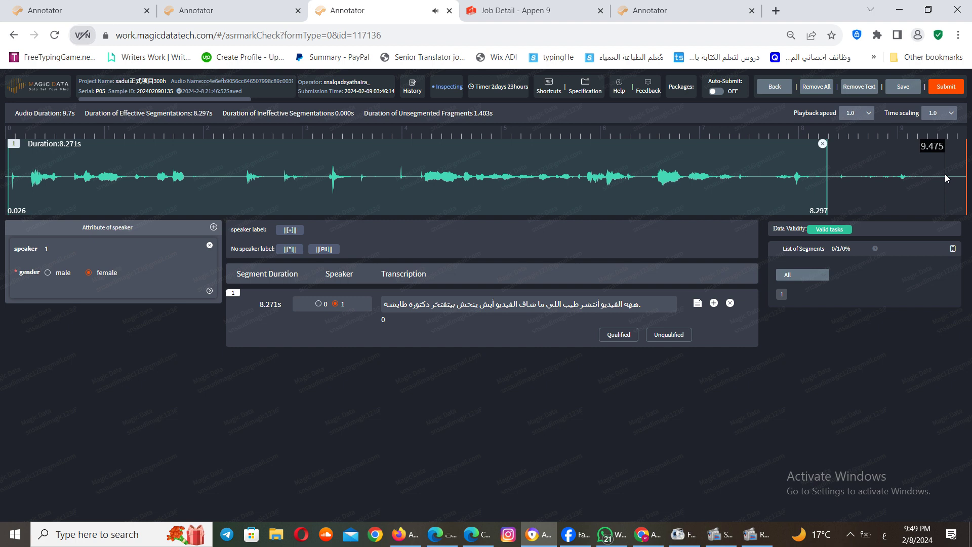
{"action": "key", "text": "space"}
{"action": "key", "text": "space"}
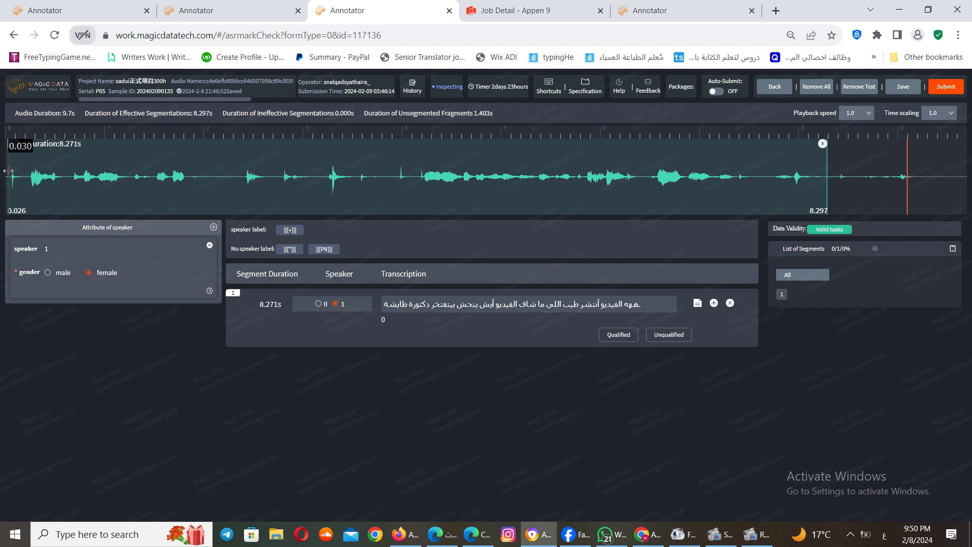
Trim the speech segment's start to about 0.22 s and add a separate segment about 0.18 s long before it
{"action": "left_click_drag", "start_coordinate": [8, 171], "coordinate": [27, 172]}
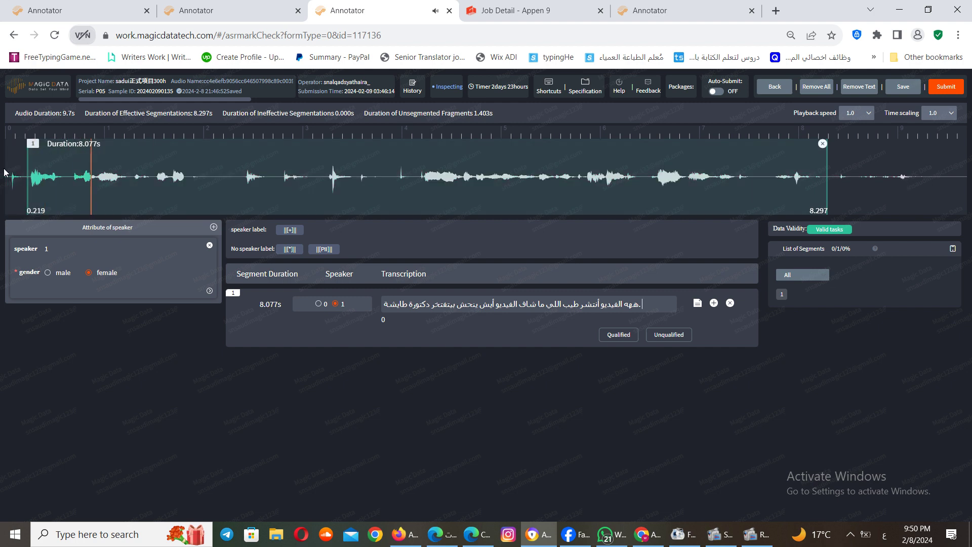
{"action": "left_click_drag", "start_coordinate": [8, 173], "coordinate": [24, 174]}
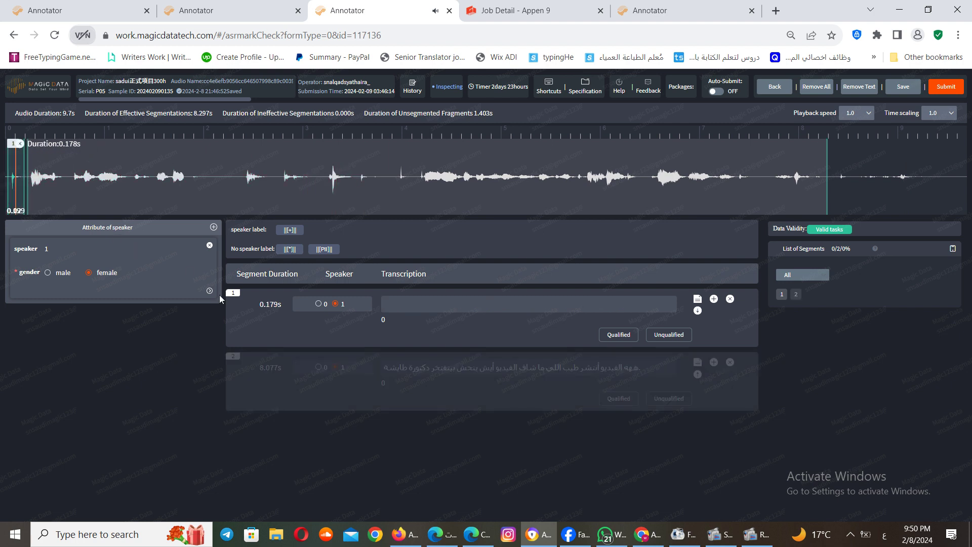
Assign speaker 0 and the [*] no-speaker label to the new first segment and mark it Qualified
{"action": "left_click", "coordinate": [319, 304]}
{"action": "left_click", "coordinate": [289, 250]}
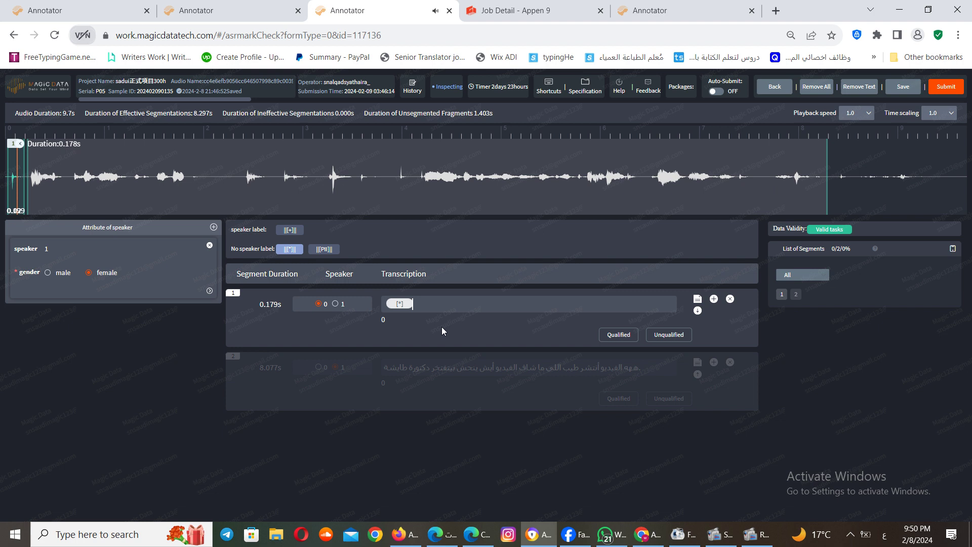
{"action": "left_click", "coordinate": [618, 335]}
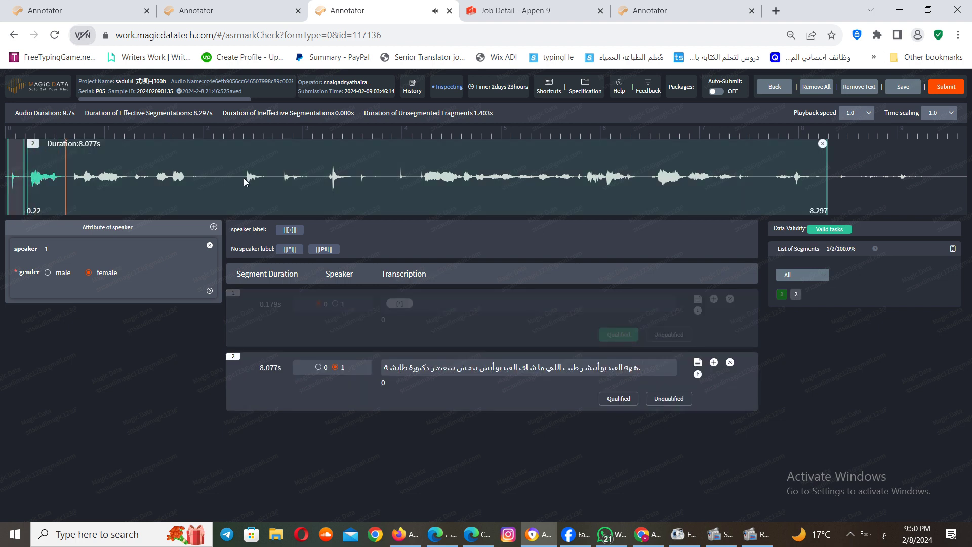
Move segment 2's start to about 0.659 s and extend segment 1's end to about 0.632 s
{"action": "left_click", "coordinate": [29, 168]}
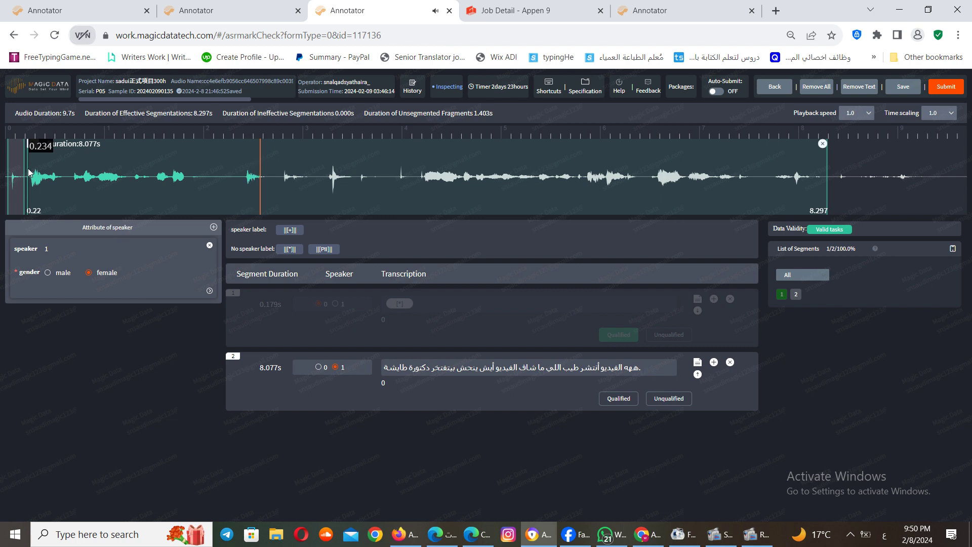
{"action": "left_click_drag", "start_coordinate": [27, 169], "coordinate": [72, 170]}
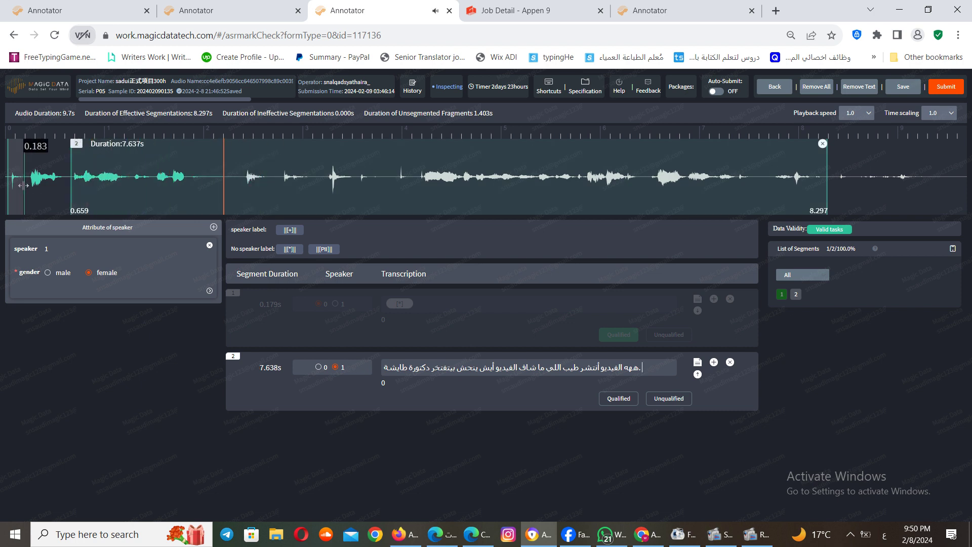
{"action": "left_click_drag", "start_coordinate": [22, 188], "coordinate": [67, 187]}
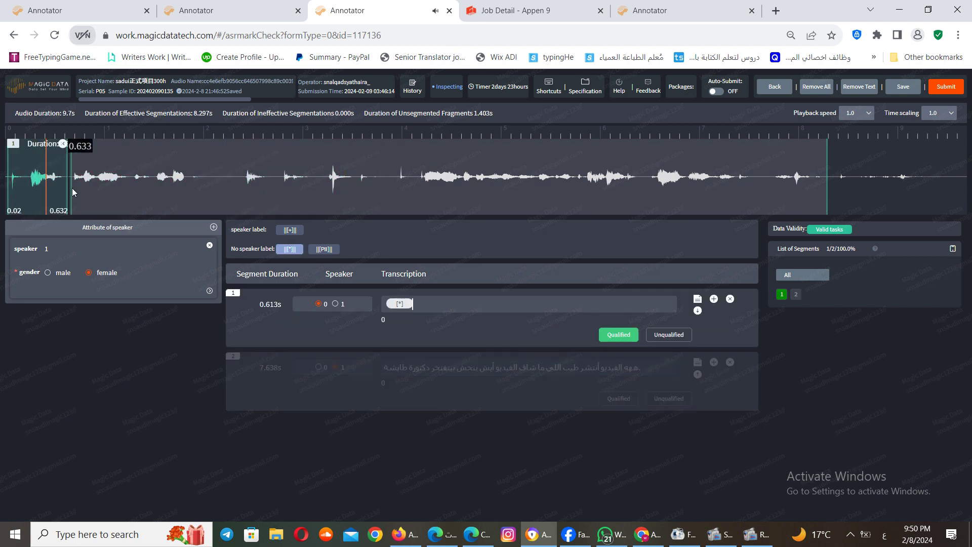
Remove the laughter word before "الفيديو" from segment 2's transcription and replay the segment from its start
{"action": "left_click", "coordinate": [74, 175]}
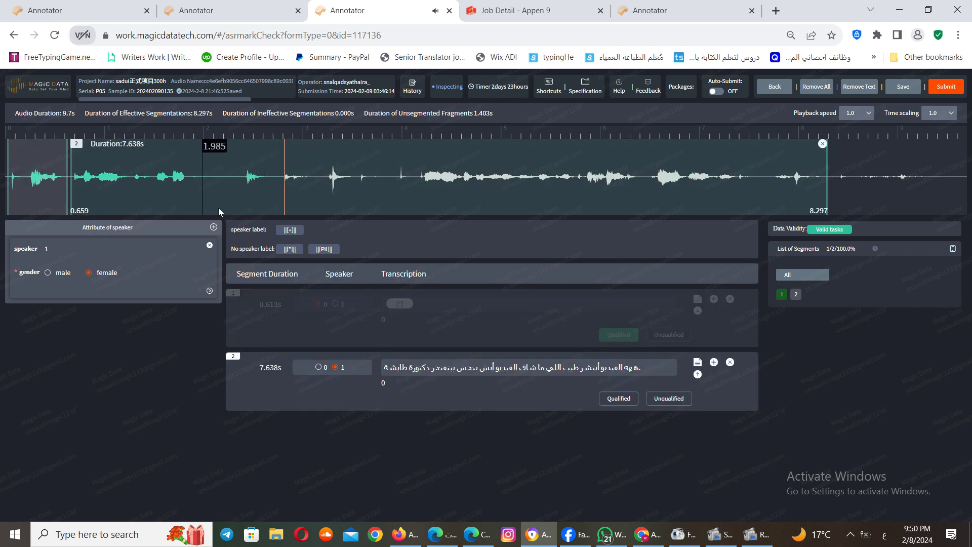
{"action": "double_click", "coordinate": [636, 364]}
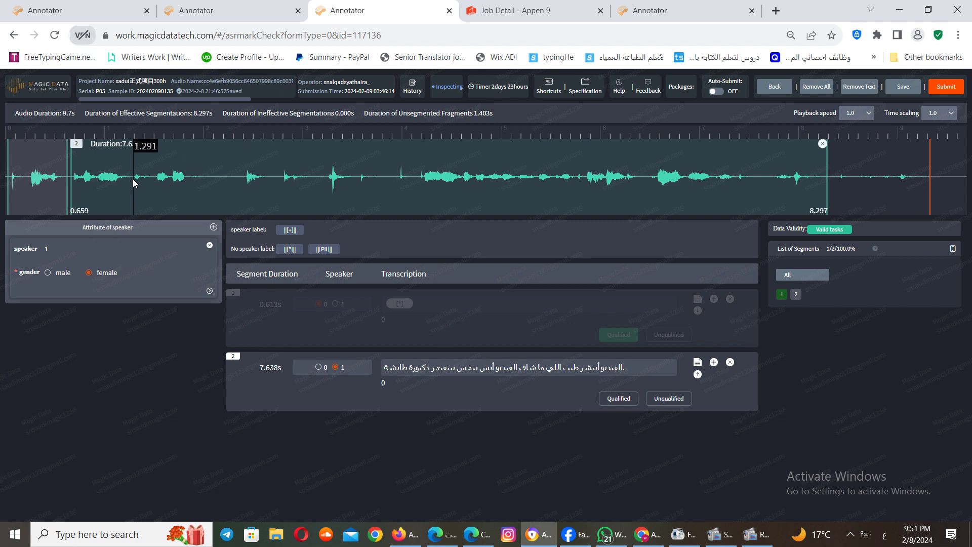
{"action": "left_click", "coordinate": [75, 180]}
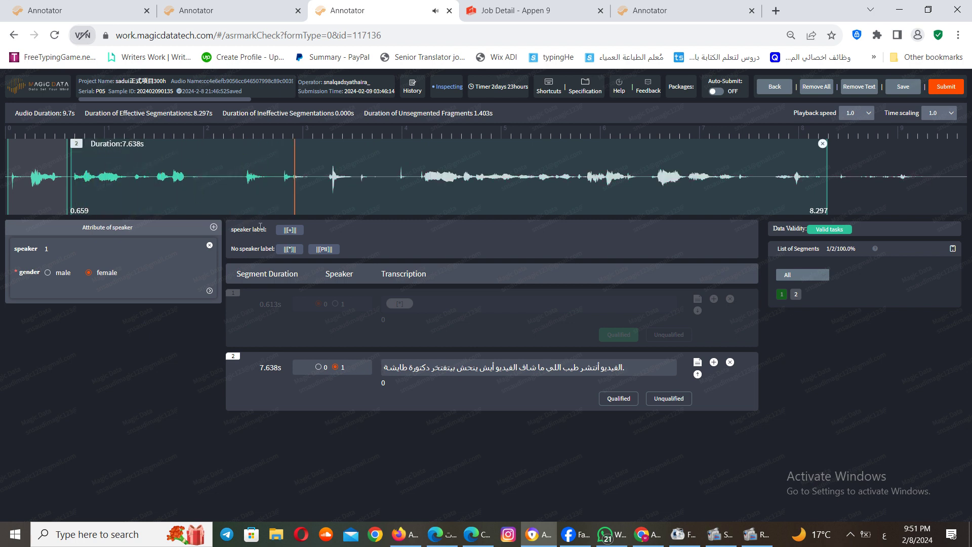
Replace the word "أنتشر" with "حطيته" in segment 2's transcription and replay the segment to check it
{"action": "left_click", "coordinate": [94, 199]}
{"action": "type", "text": "حطيته"}
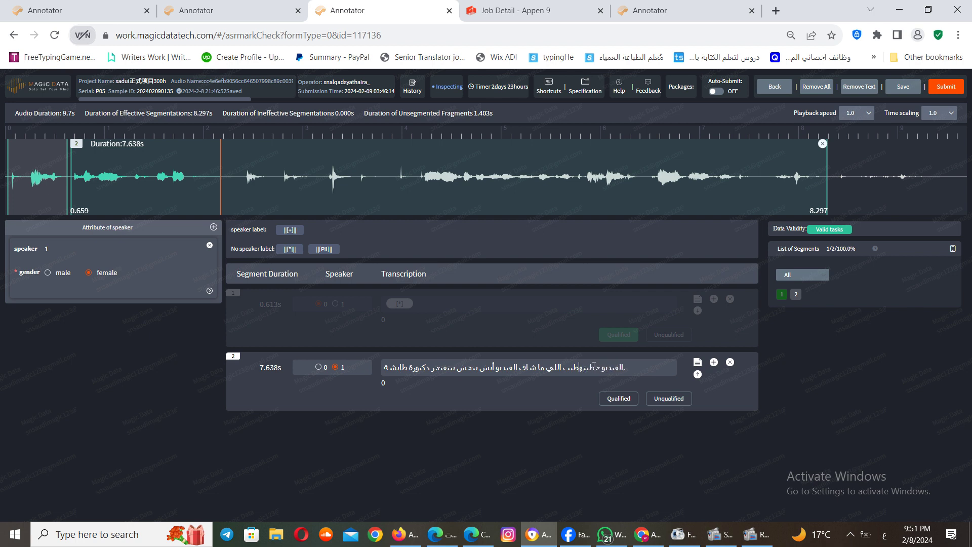
{"action": "left_click", "coordinate": [83, 183]}
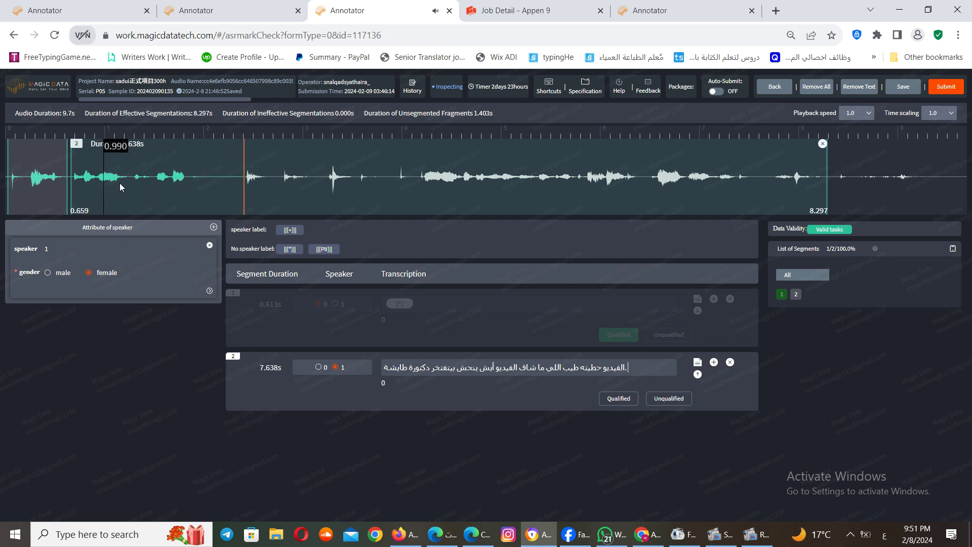
{"action": "key", "text": "ctrl+space"}
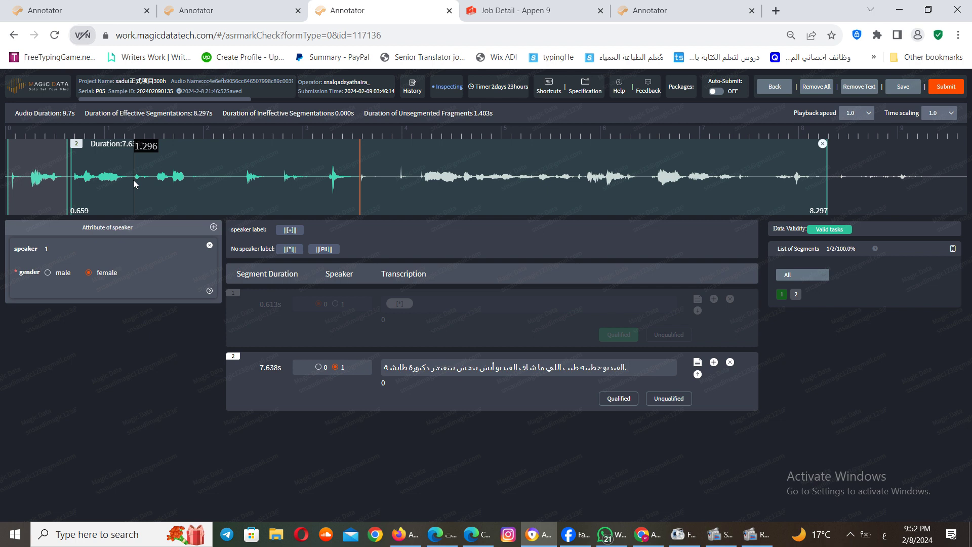
{"action": "left_click", "coordinate": [78, 179]}
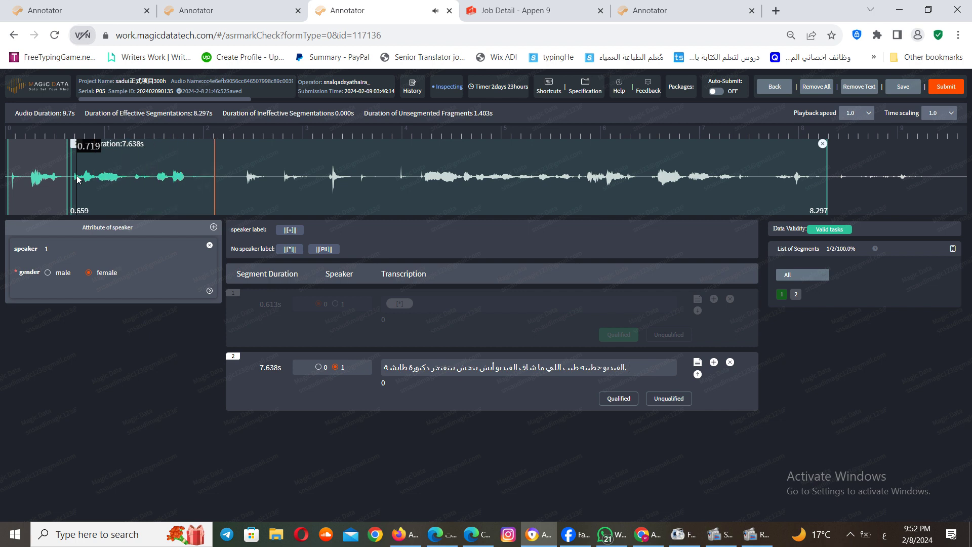
{"action": "key", "text": "ctrl+p"}
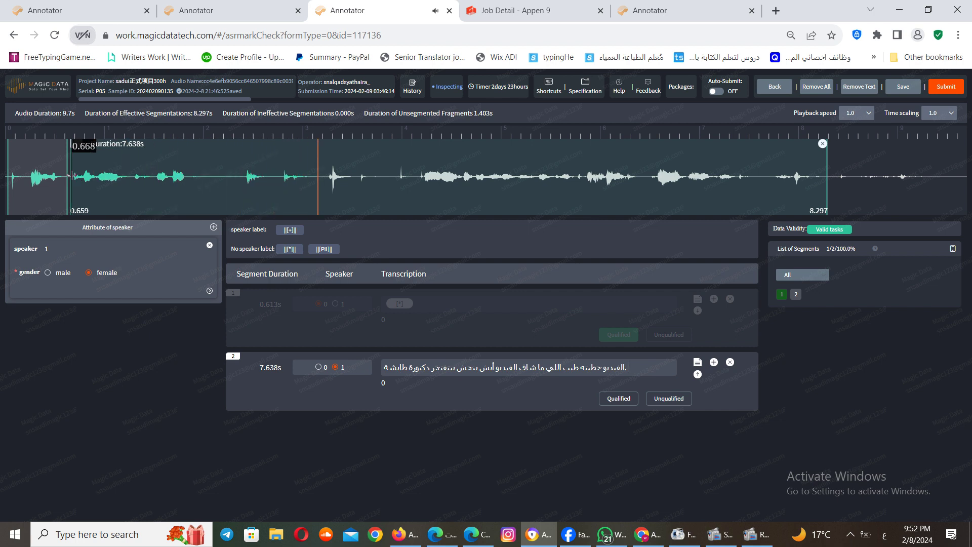
{"action": "left_click", "coordinate": [148, 178]}
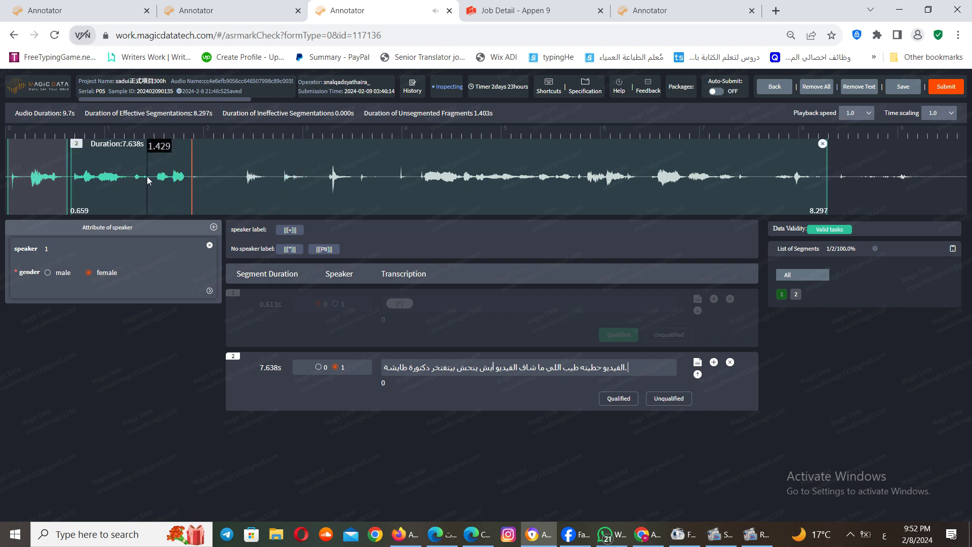
{"action": "key", "text": "ctrl+p"}
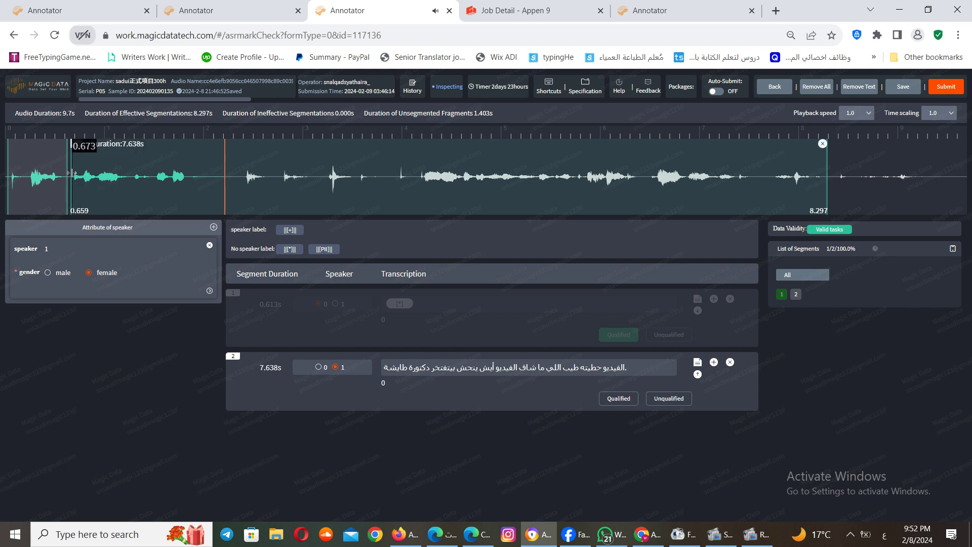
Move segment 2's start to about 2.338 s and add a new segment before it from about 1.669 to 2.205 s
{"action": "left_click_drag", "start_coordinate": [71, 175], "coordinate": [238, 177]}
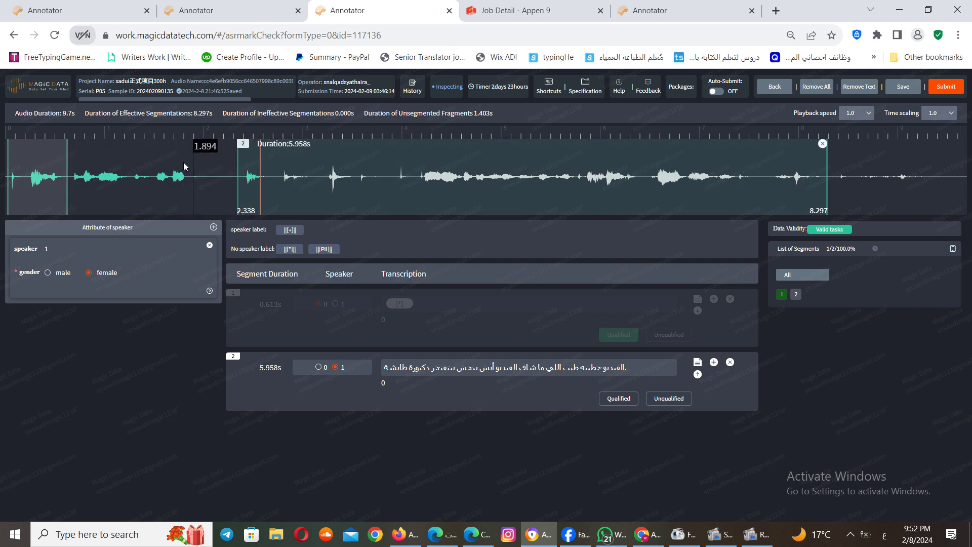
{"action": "left_click", "coordinate": [171, 163]}
{"action": "left_click_drag", "start_coordinate": [171, 163], "coordinate": [224, 178]}
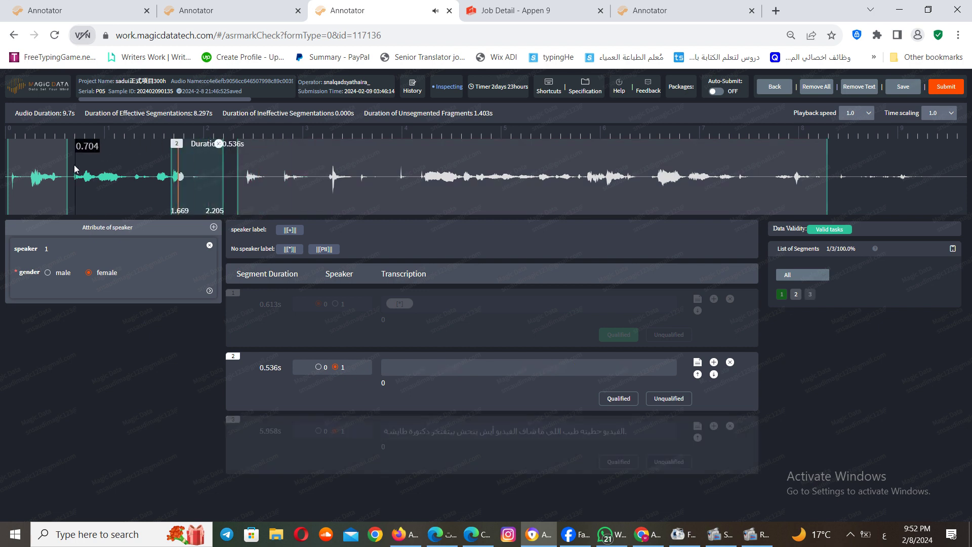
Add another segment from about 0.648 to 1.634 s and extend the last segment's end to about 8.384 s
{"action": "left_click_drag", "start_coordinate": [72, 178], "coordinate": [171, 178]}
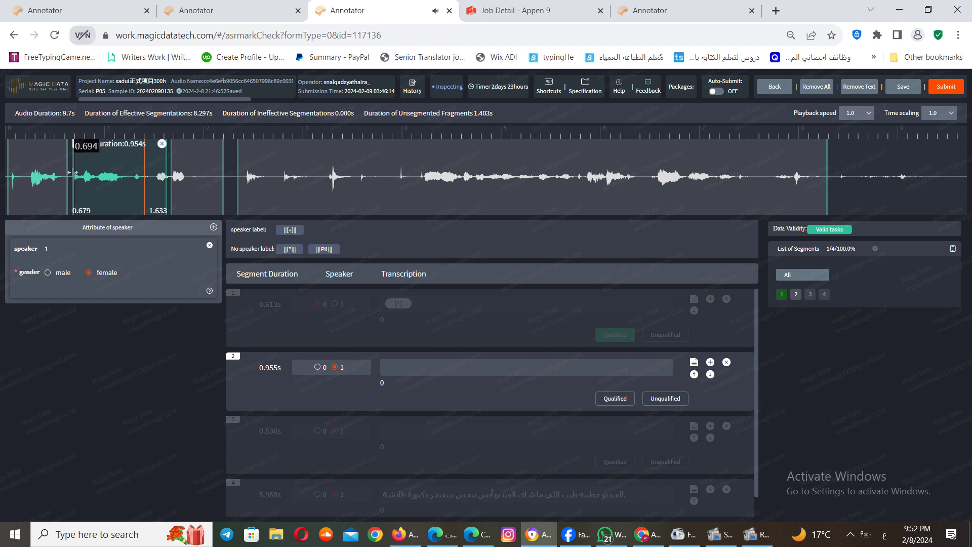
{"action": "left_click_drag", "start_coordinate": [72, 177], "coordinate": [69, 173]}
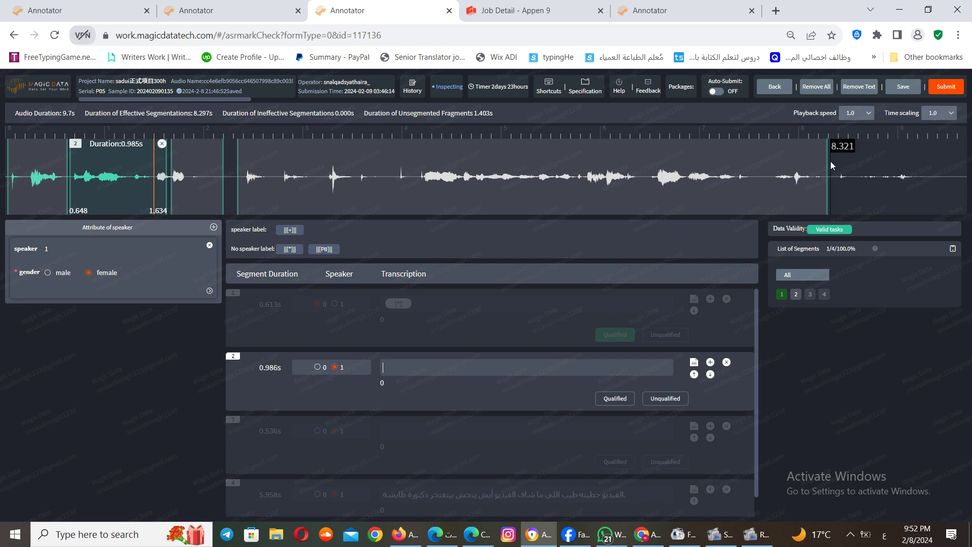
{"action": "left_click_drag", "start_coordinate": [826, 162], "coordinate": [836, 162]}
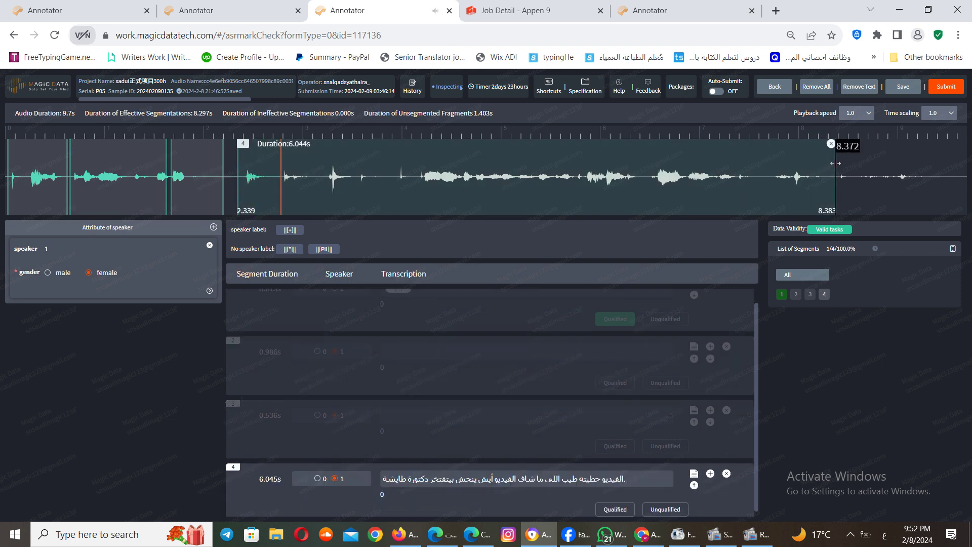
Replay the new segment 2 and extend its end to about 1.665 s
{"action": "left_click", "coordinate": [79, 177]}
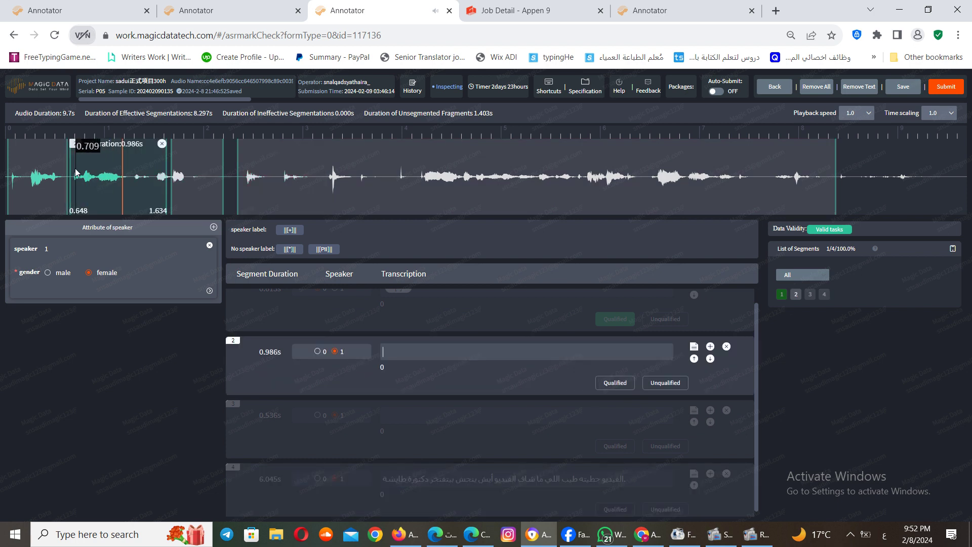
{"action": "key", "text": "Tab"}
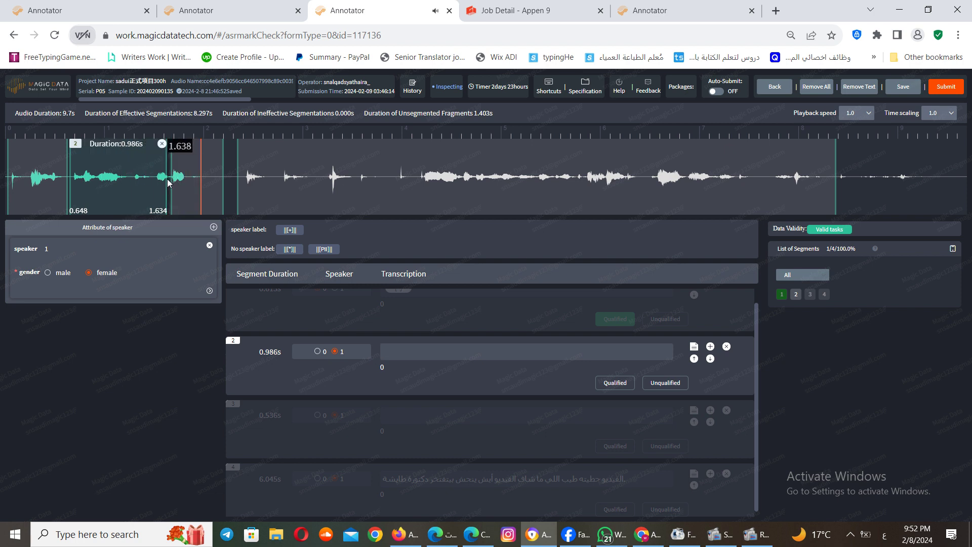
{"action": "key", "text": "Tab"}
{"action": "left_click_drag", "start_coordinate": [167, 180], "coordinate": [177, 185]}
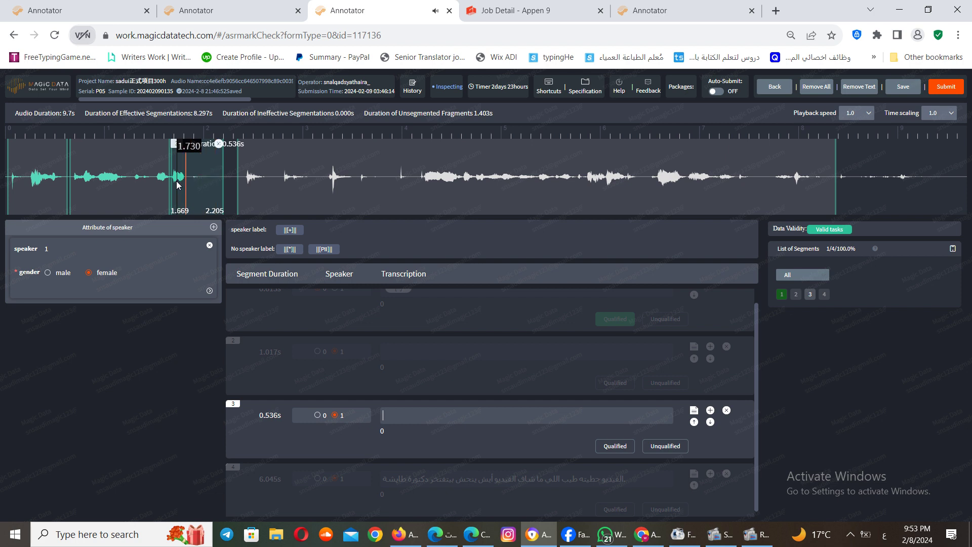
Assign speaker 0 and the [*] no-speaker label to segment 3 and mark it Qualified
{"action": "left_click", "coordinate": [293, 248]}
{"action": "left_click", "coordinate": [318, 416]}
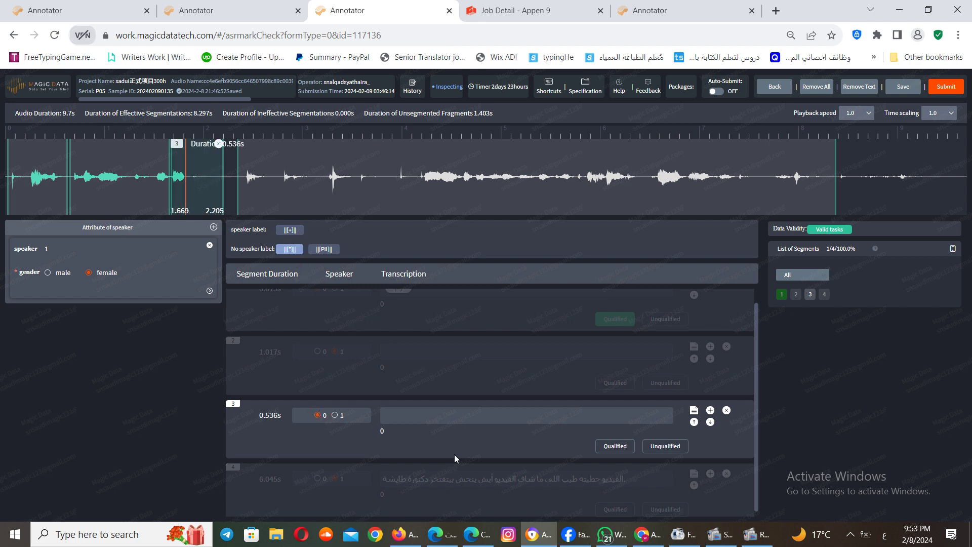
{"action": "left_click", "coordinate": [291, 250]}
{"action": "left_click", "coordinate": [615, 446]}
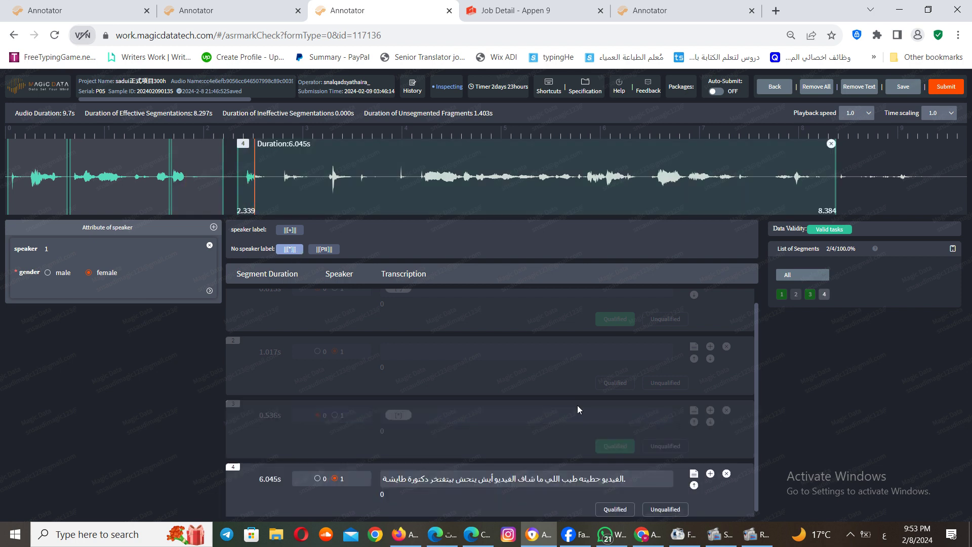
Create segment 4 from about 2.271 to 2.742 s, transcribe it as "طيب." and mark it Qualified
{"action": "left_click", "coordinate": [241, 178]}
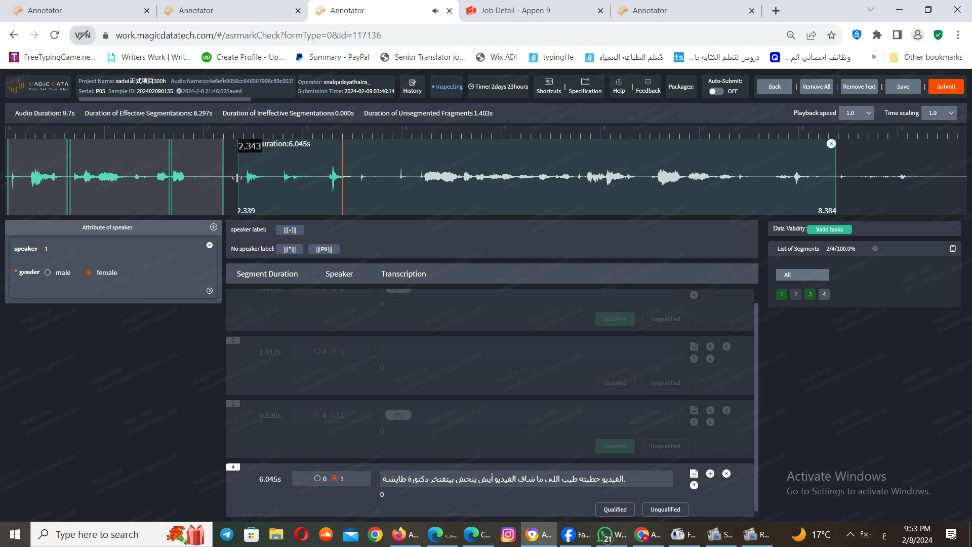
{"action": "mouse_move", "coordinate": [237, 178]}
{"action": "left_mouse_down"}
{"action": "mouse_move", "coordinate": [284, 184]}
{"action": "mouse_move", "coordinate": [231, 176]}
{"action": "left_mouse_up"}
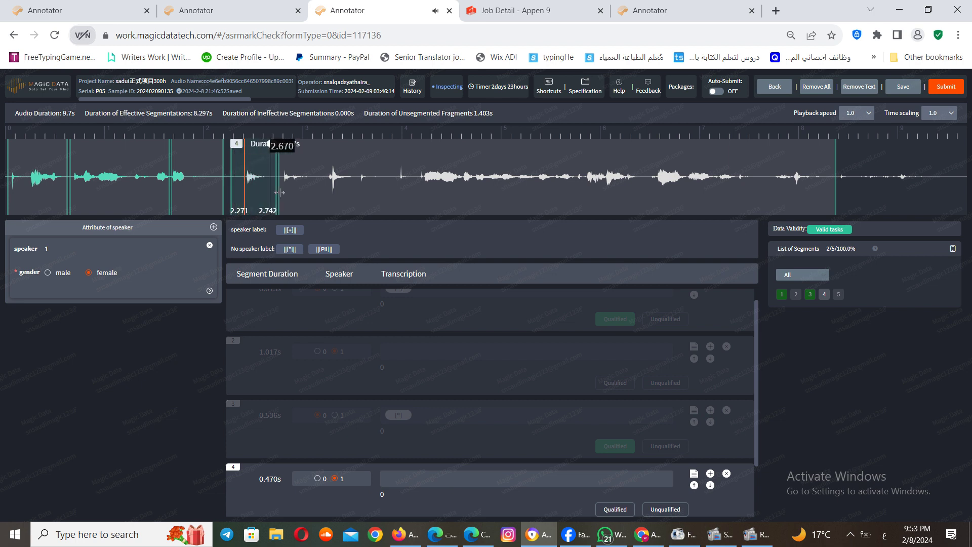
{"action": "type", "text": "طبل"}
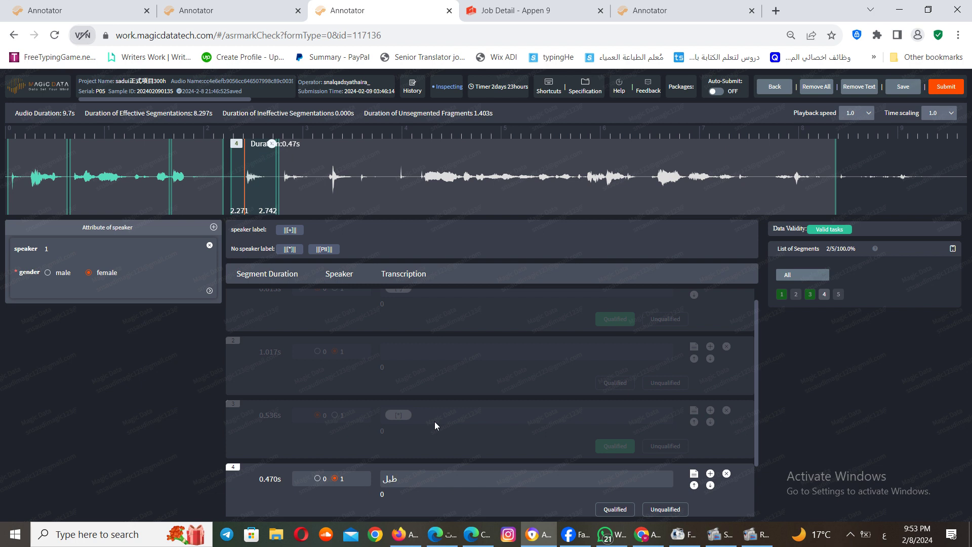
{"action": "key", "text": "BackSpace"}
{"action": "type", "text": "يبب."}
{"action": "left_click", "coordinate": [623, 509]}
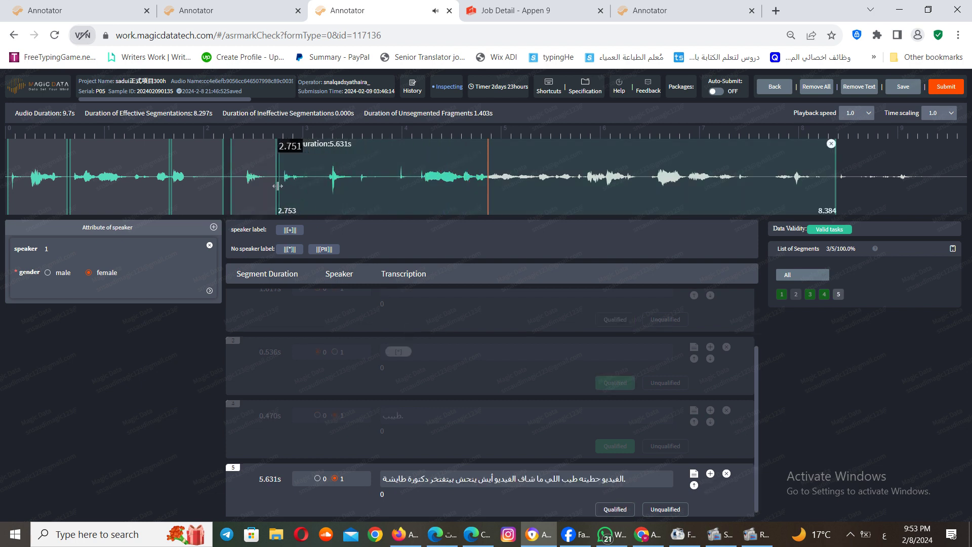
Move the last segment's start to about 4.157 s and add a Qualified speaker 0 segment labelled [*] before it, from about 2.772 to 4.125 s
{"action": "left_click_drag", "start_coordinate": [281, 186], "coordinate": [418, 191]}
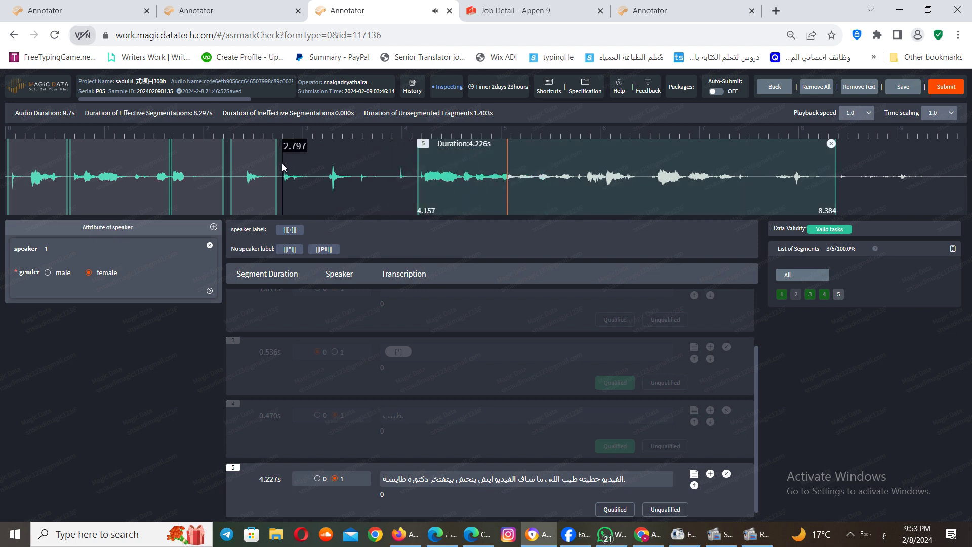
{"action": "left_click_drag", "start_coordinate": [280, 162], "coordinate": [413, 178]}
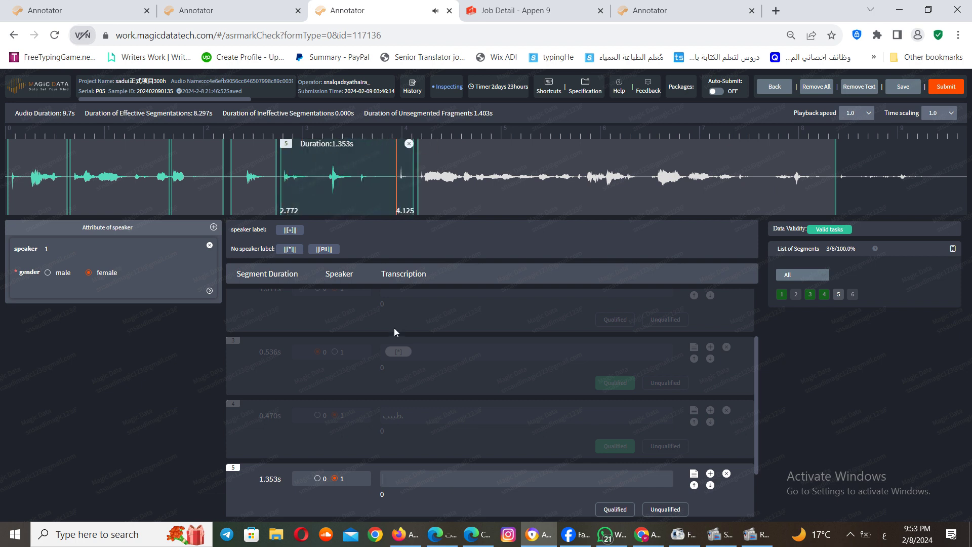
{"action": "left_click", "coordinate": [317, 478]}
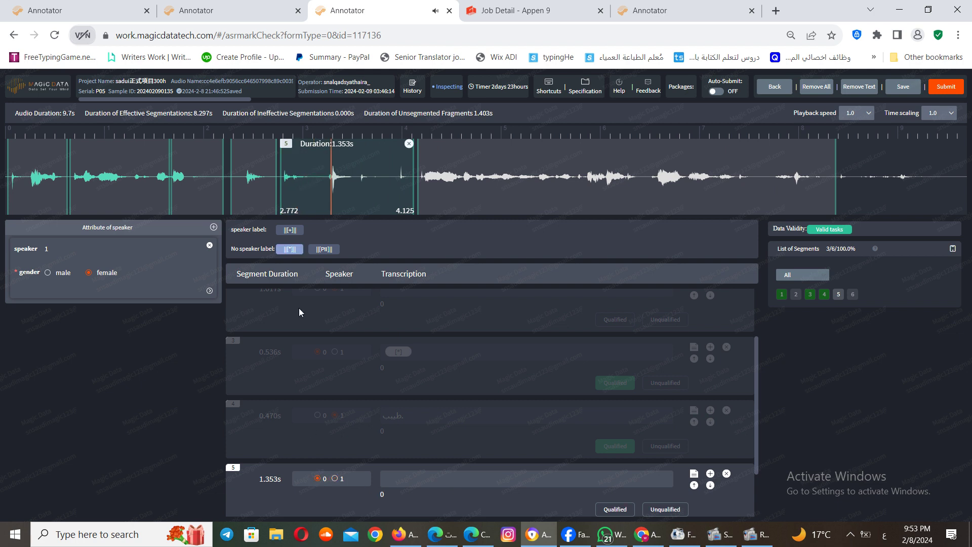
{"action": "left_click", "coordinate": [289, 249]}
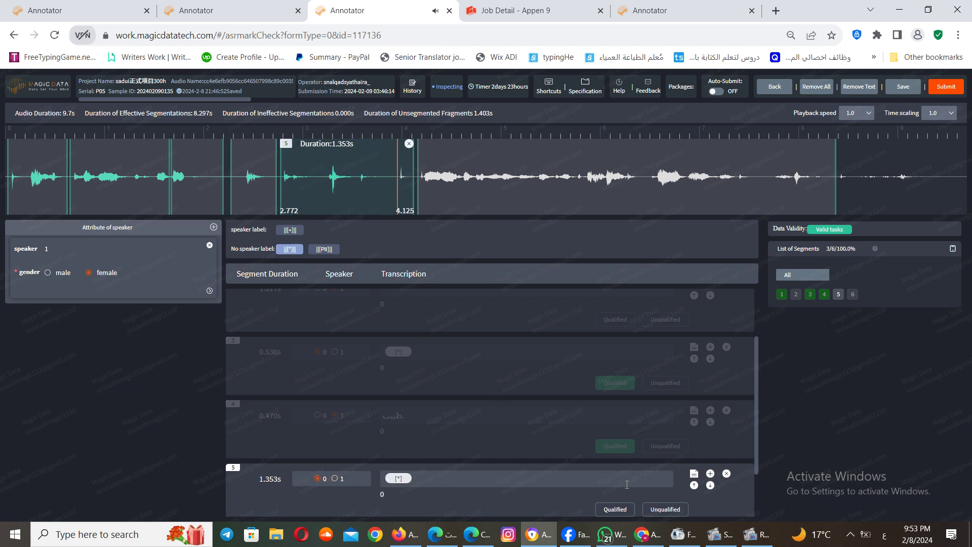
{"action": "left_click", "coordinate": [616, 509]}
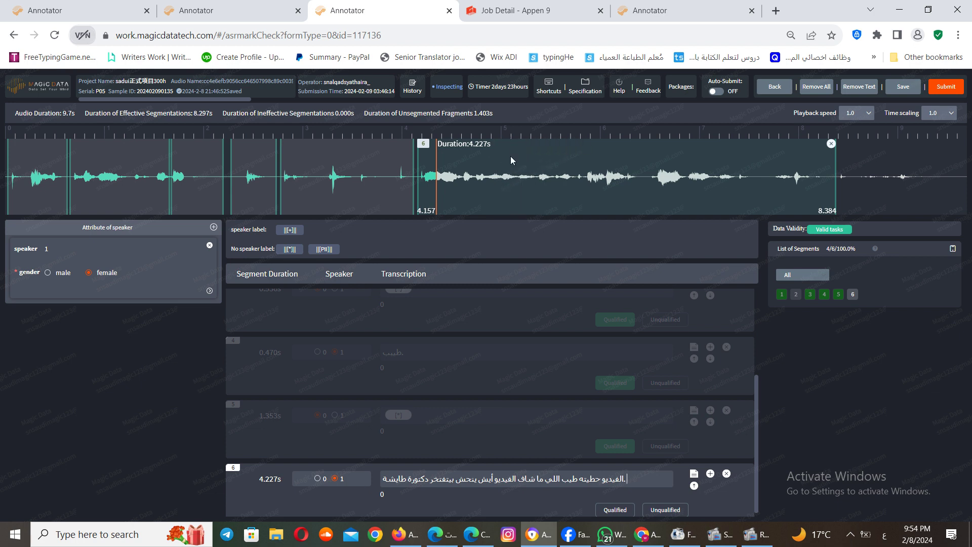
Replay segment 6 and trim its end to about 7.562 s
{"action": "left_click", "coordinate": [441, 181]}
{"action": "key", "text": "space"}
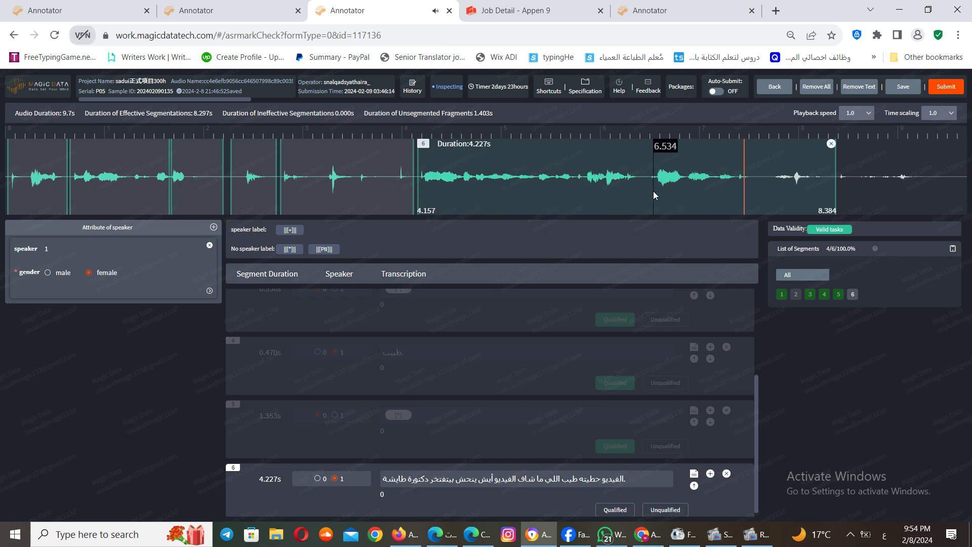
{"action": "left_click", "coordinate": [605, 180]}
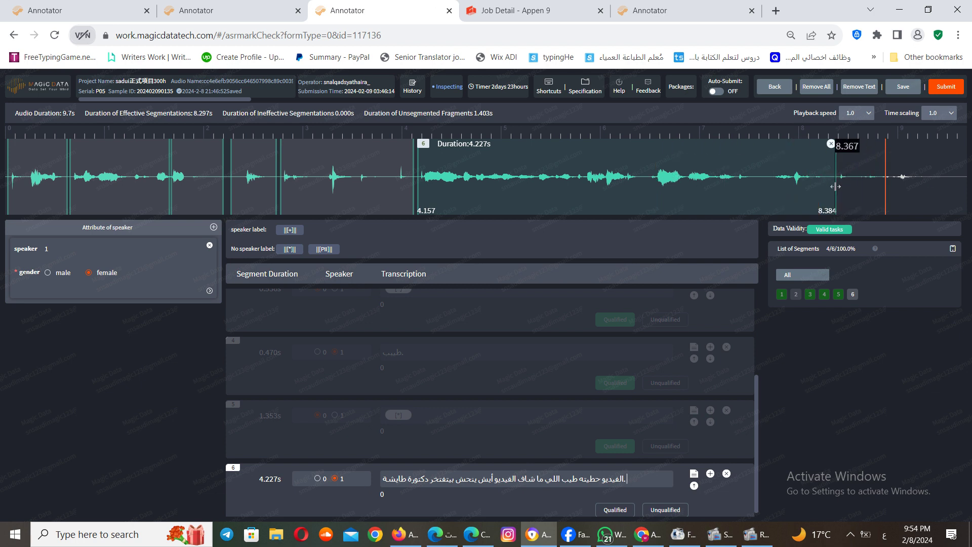
{"action": "left_click_drag", "start_coordinate": [835, 189], "coordinate": [753, 190]}
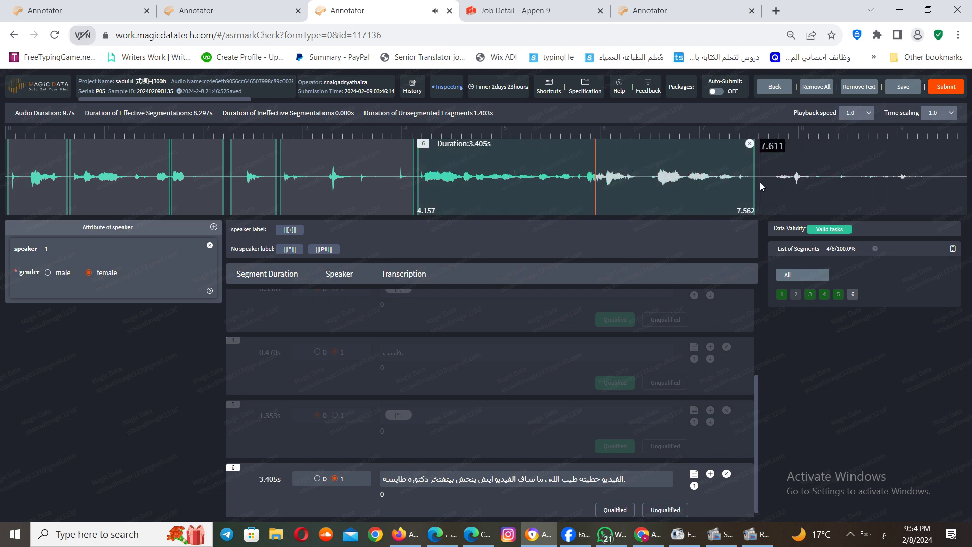
Add segment 7 from about 7.611 to 9.567 s with speaker 0 and the [*] label, and mark it Qualified
{"action": "left_click_drag", "start_coordinate": [761, 182], "coordinate": [953, 183]}
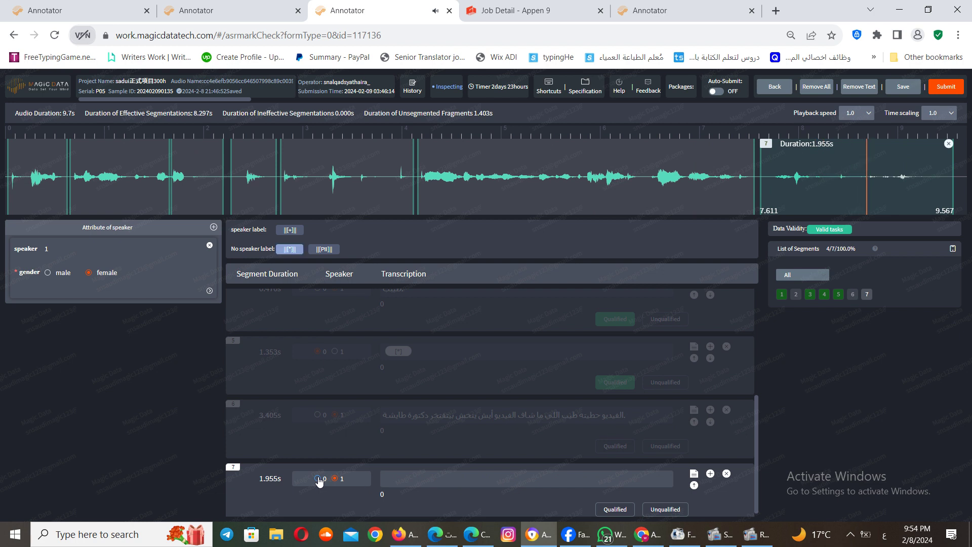
{"action": "left_click", "coordinate": [289, 249]}
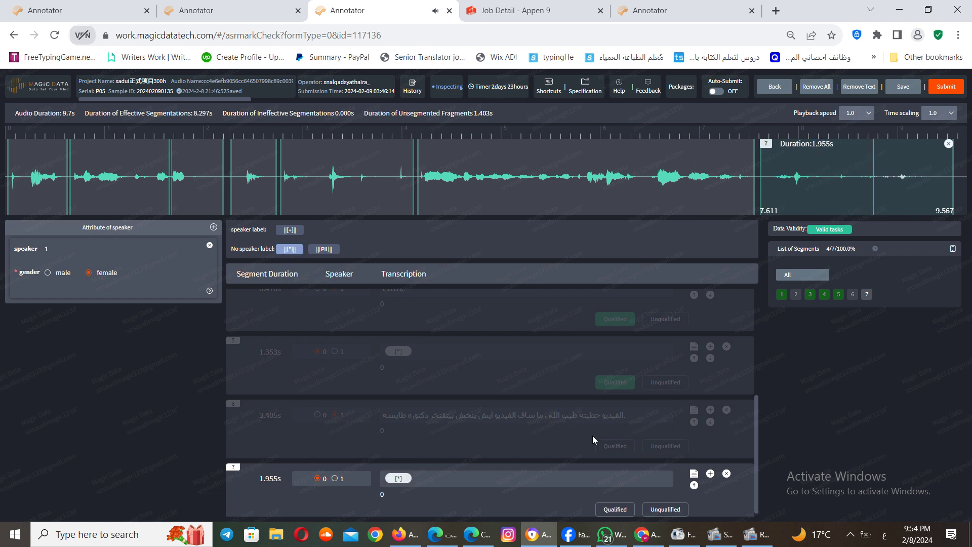
{"action": "left_click", "coordinate": [616, 510]}
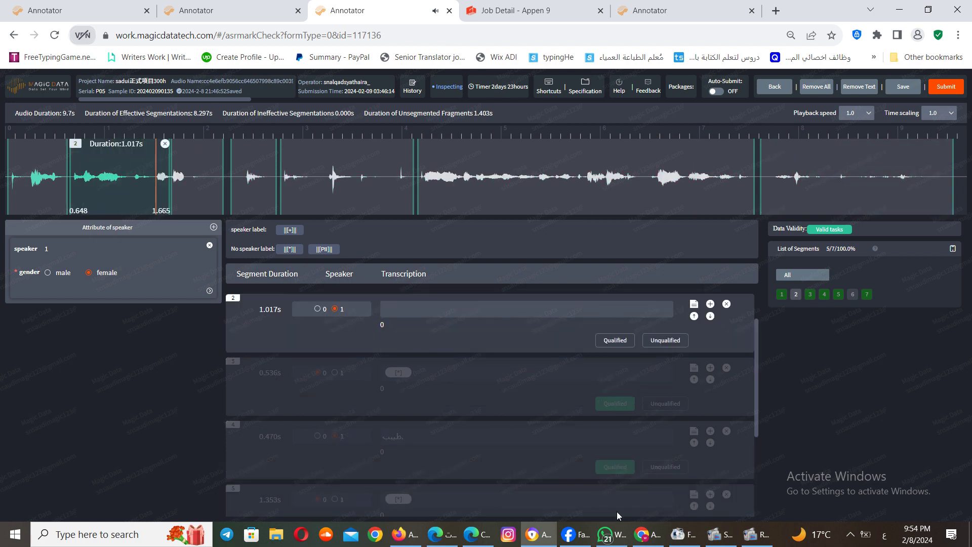
Save the annotation with segment 6 selected and go back to segment 1 in the transcription list
{"action": "left_click", "coordinate": [423, 169]}
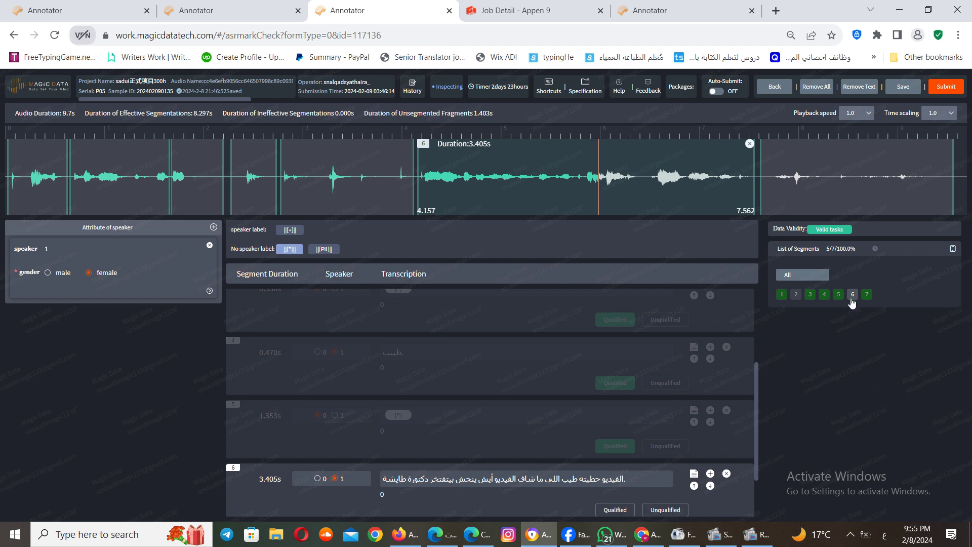
{"action": "left_click", "coordinate": [898, 90]}
{"action": "left_click_drag", "start_coordinate": [758, 388], "coordinate": [744, 250]}
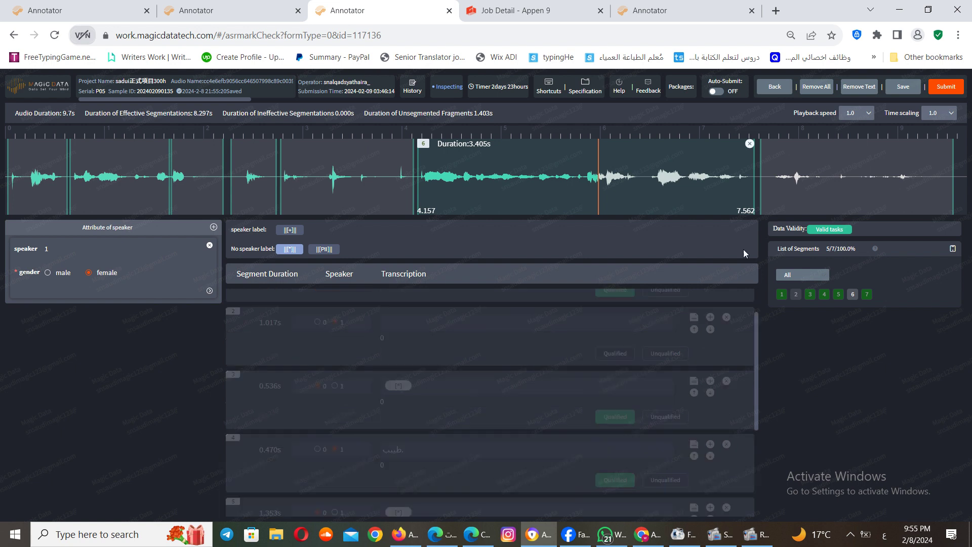
{"action": "left_click", "coordinate": [492, 305]}
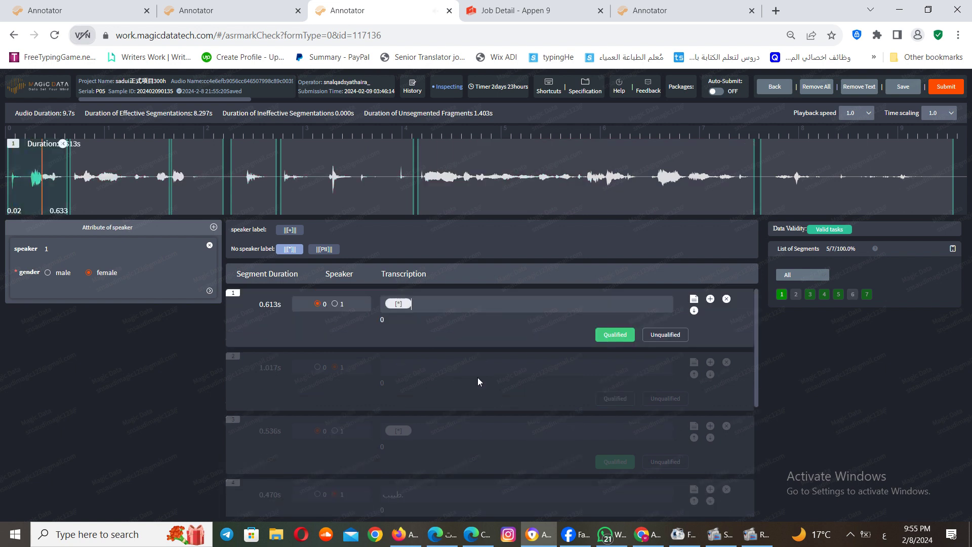
Copy the opening words "الفيديو حطيته" from segment 6's transcription and remove them from that segment
{"action": "left_click", "coordinate": [478, 385]}
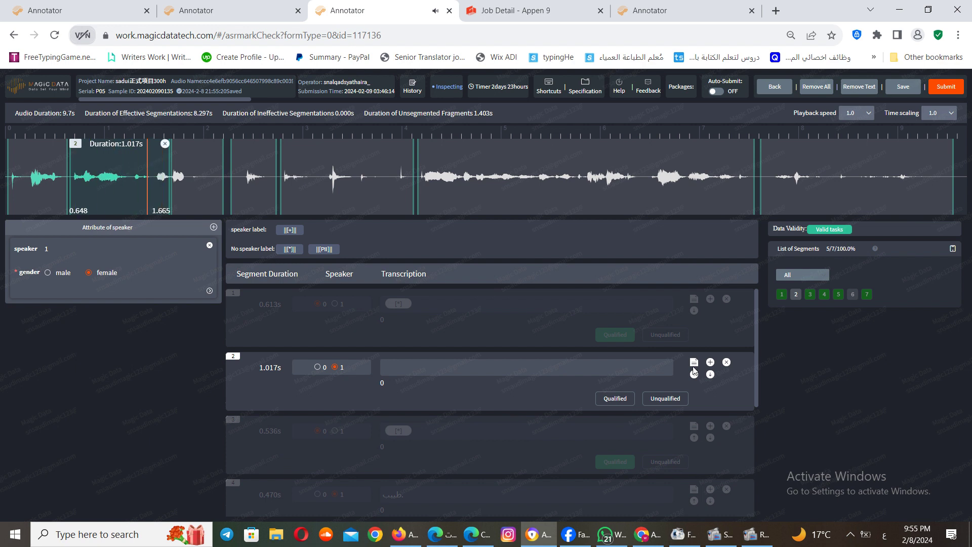
{"action": "left_click_drag", "start_coordinate": [756, 374], "coordinate": [756, 479]}
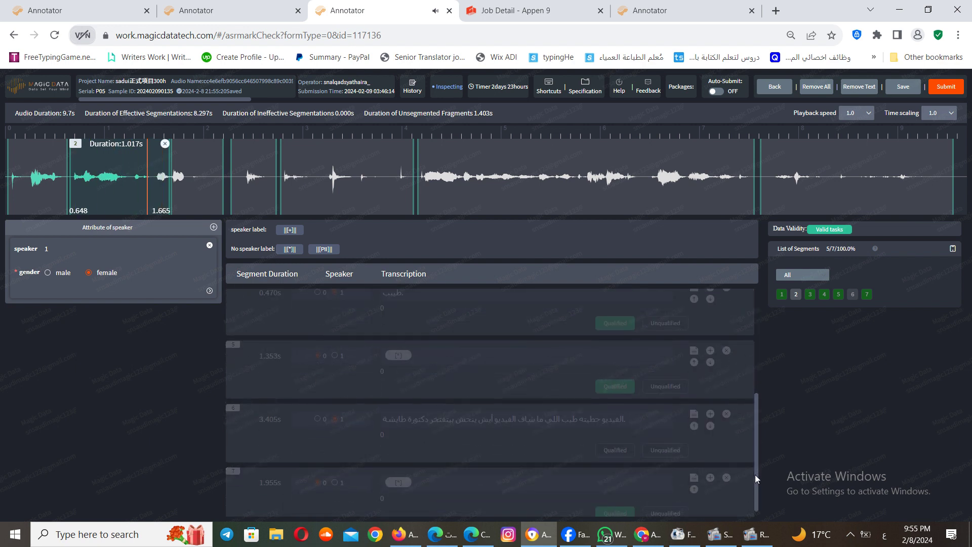
{"action": "left_click_drag", "start_coordinate": [578, 417], "coordinate": [625, 419]}
{"action": "key", "text": "ctrl+c"}
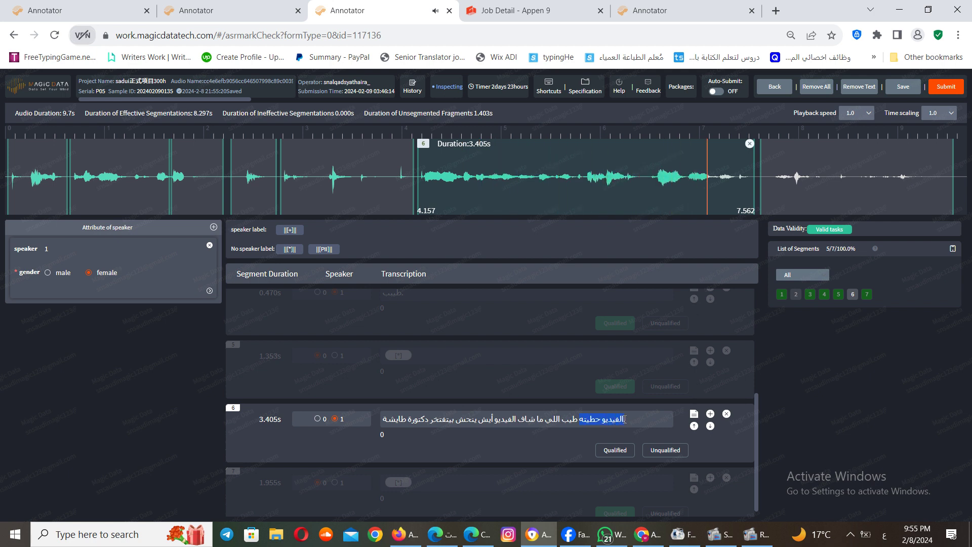
{"action": "key", "text": "BackSpace"}
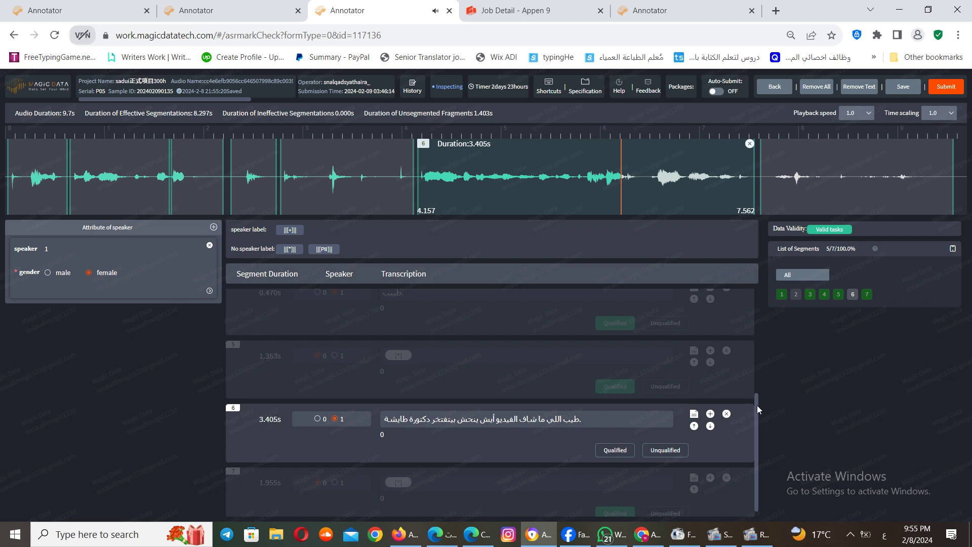
Paste "الفيديو حطيته" into segment 2's empty transcription, end it with a period, and mark the segment Qualified
{"action": "left_click_drag", "start_coordinate": [756, 393], "coordinate": [751, 269]}
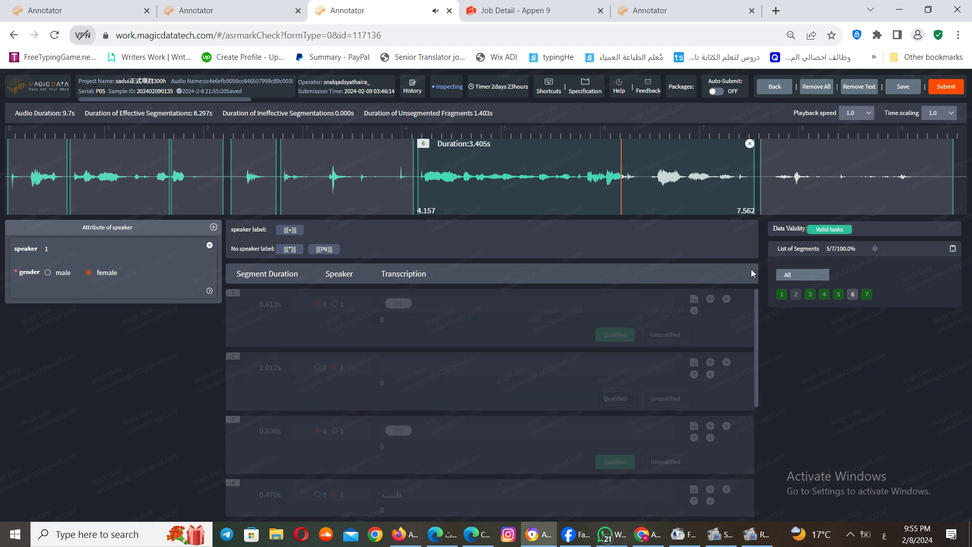
{"action": "left_click", "coordinate": [539, 375]}
{"action": "key", "text": "ctrl+v"}
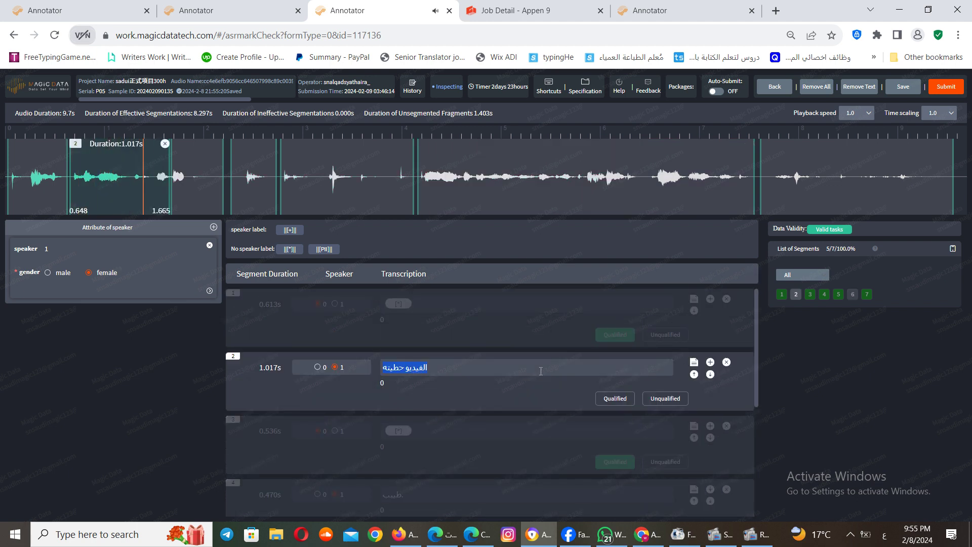
{"action": "left_click", "coordinate": [567, 365]}
{"action": "type", "text": "."}
{"action": "left_click", "coordinate": [615, 399]}
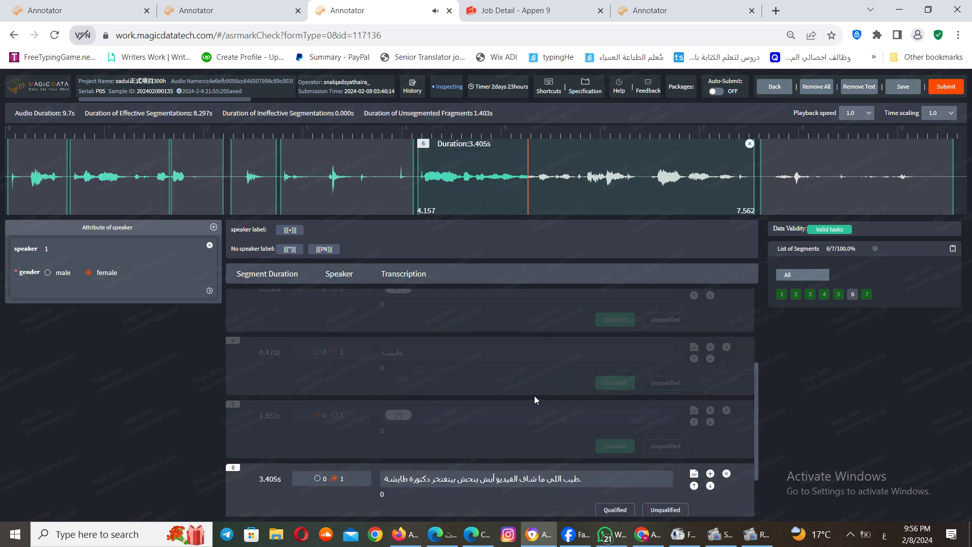
Delete the opening word "طيب" from segment 6's transcription, keeping the closing period
{"action": "left_click", "coordinate": [500, 443]}
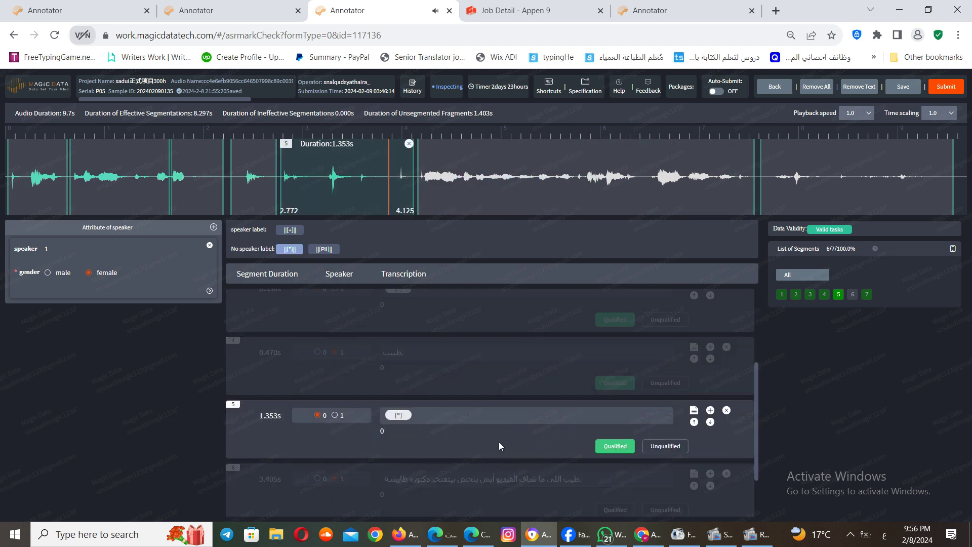
{"action": "left_click", "coordinate": [509, 485]}
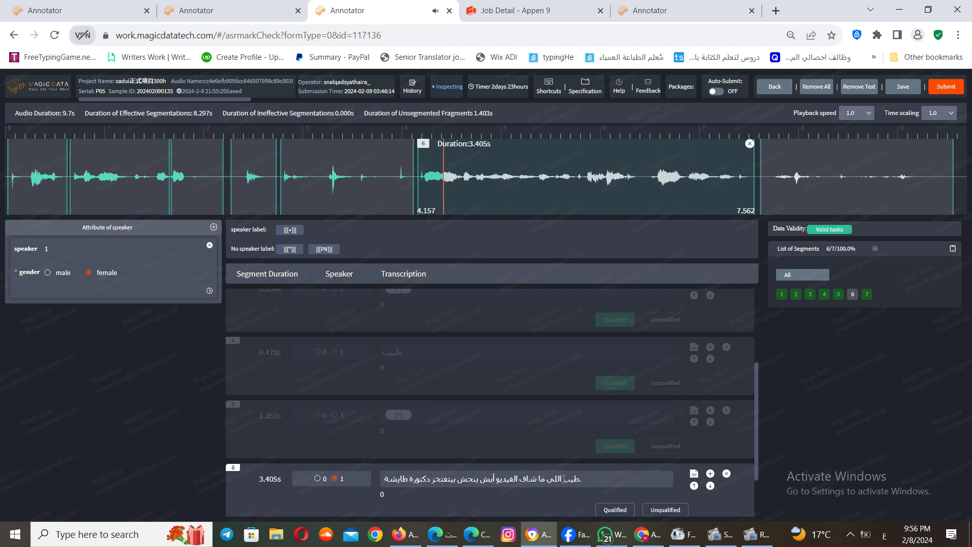
{"action": "key", "text": "BackSpace"}
{"action": "key", "text": "BackSpace"}
{"action": "key", "text": "BackSpace"}
{"action": "key", "text": "BackSpace"}
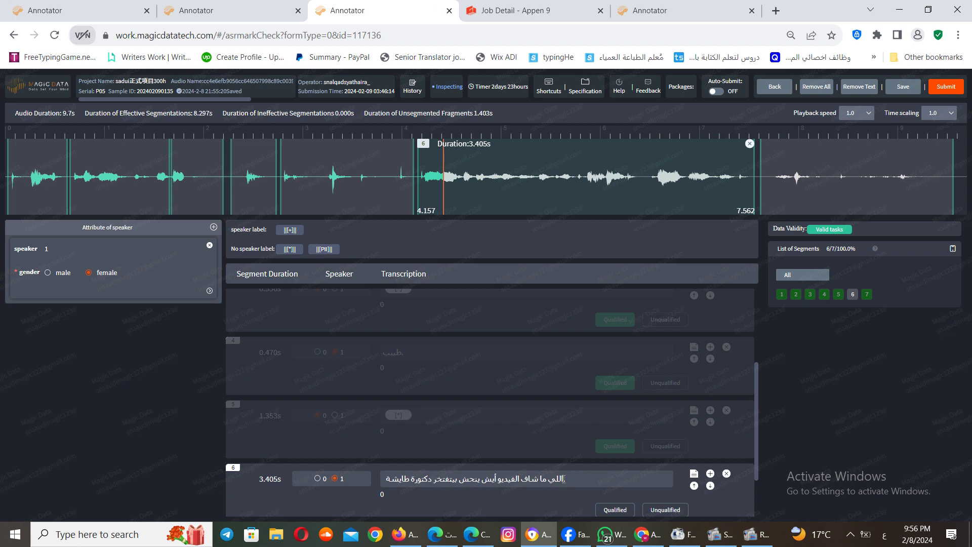
{"action": "type", "text": "."}
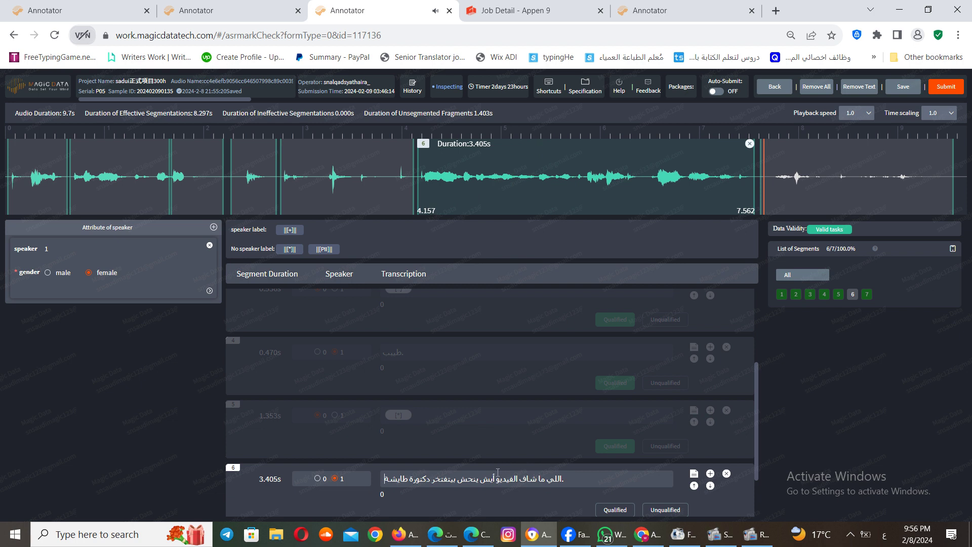
Replay segment 6 and insert "ههه" before "دكتورة" in its transcription
{"action": "left_click", "coordinate": [507, 179]}
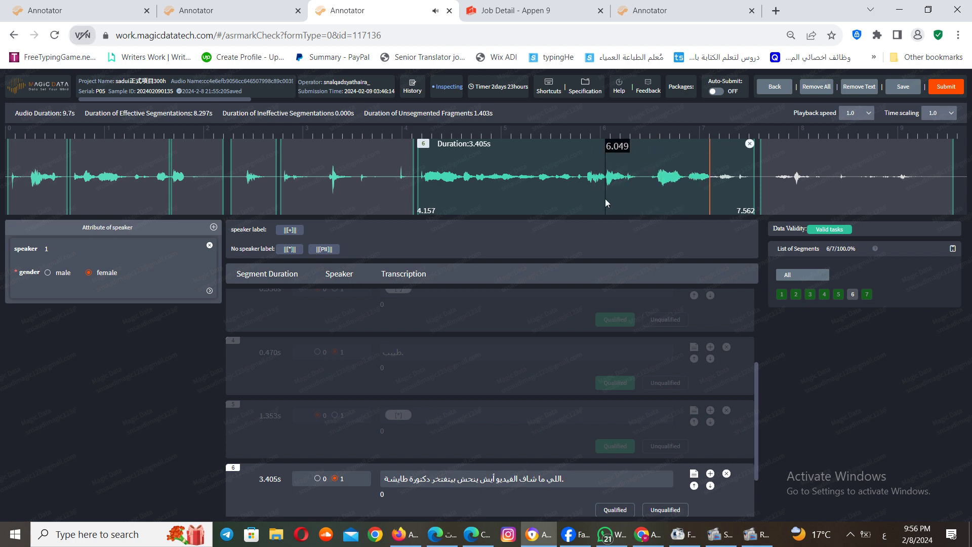
{"action": "left_click", "coordinate": [431, 480]}
{"action": "type", "text": "ههه"}
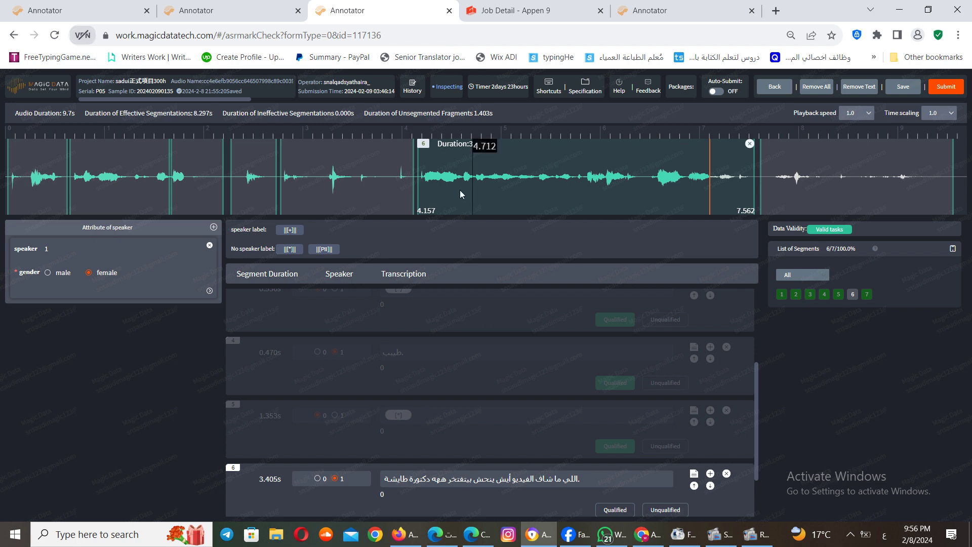
Replay the first part of segment 6 and delete the word "بيتفتخر" from its transcription
{"action": "left_click", "coordinate": [428, 190]}
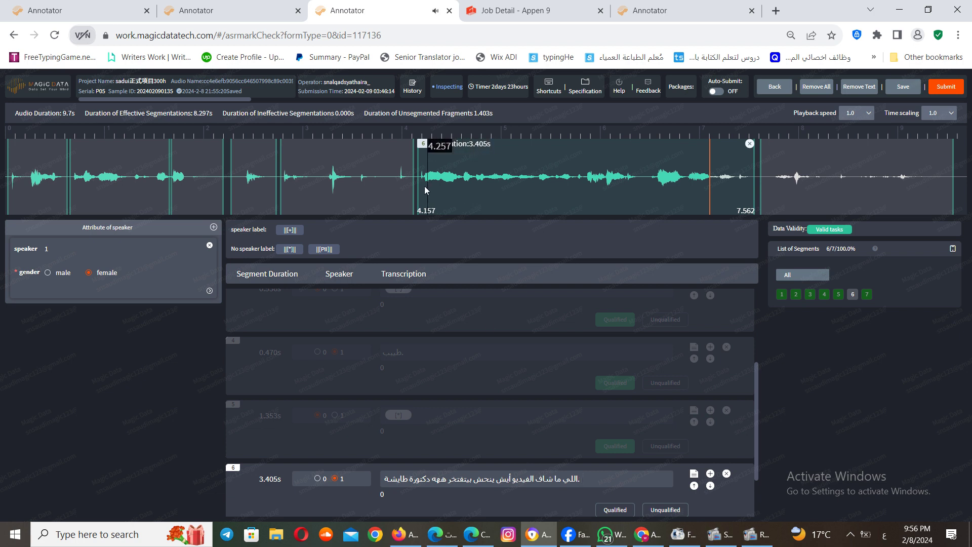
{"action": "left_click", "coordinate": [420, 186]}
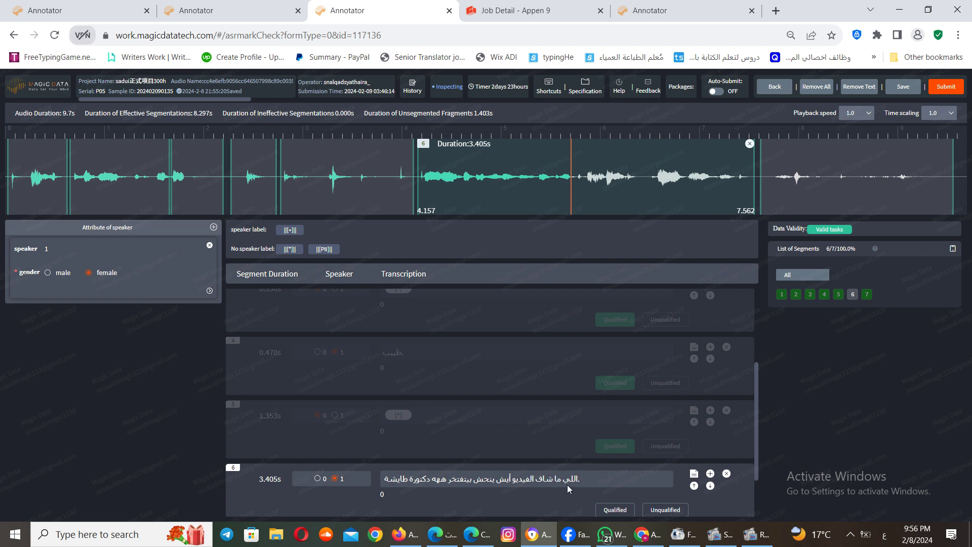
{"action": "left_click", "coordinate": [436, 155]}
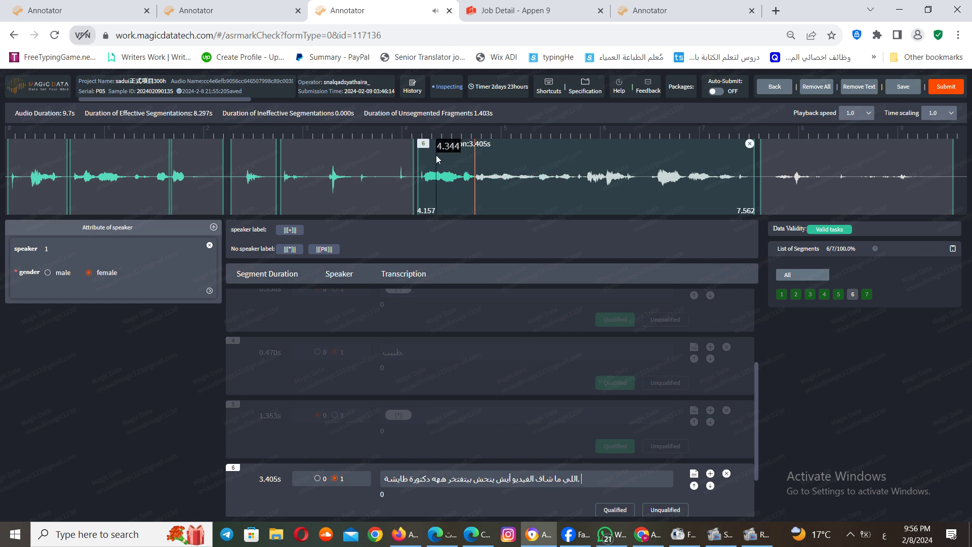
{"action": "left_click", "coordinate": [492, 169]}
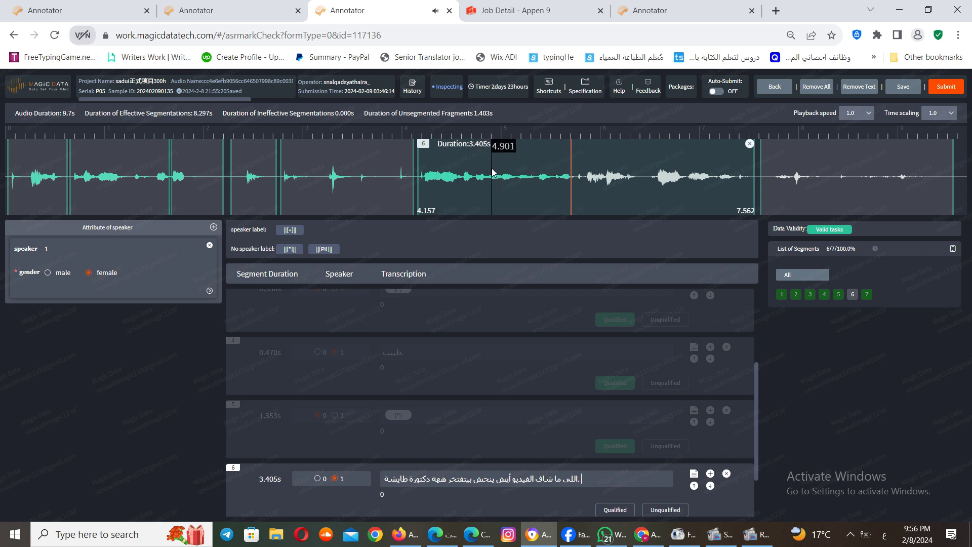
{"action": "left_click", "coordinate": [492, 169]}
{"action": "left_click", "coordinate": [491, 170]}
{"action": "left_click", "coordinate": [460, 175]}
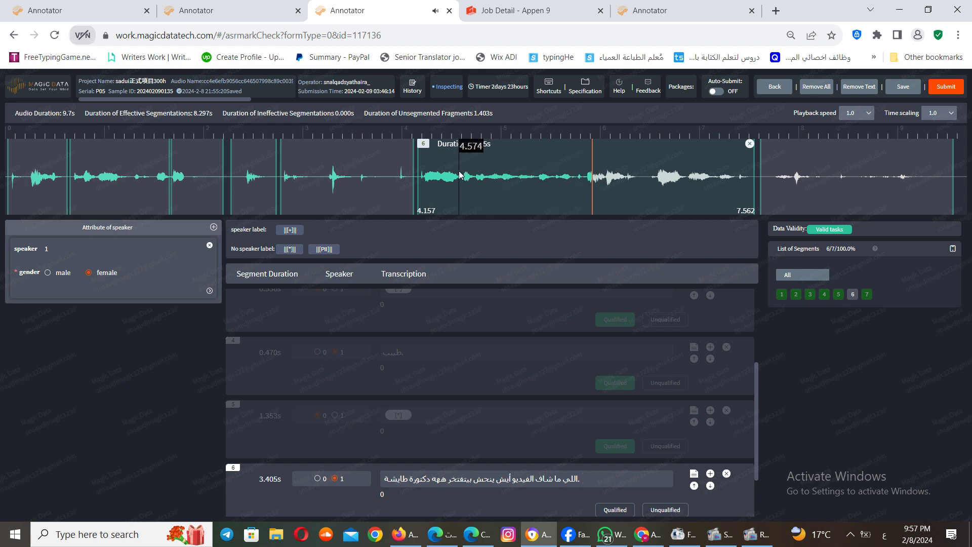
{"action": "left_click", "coordinate": [461, 175]}
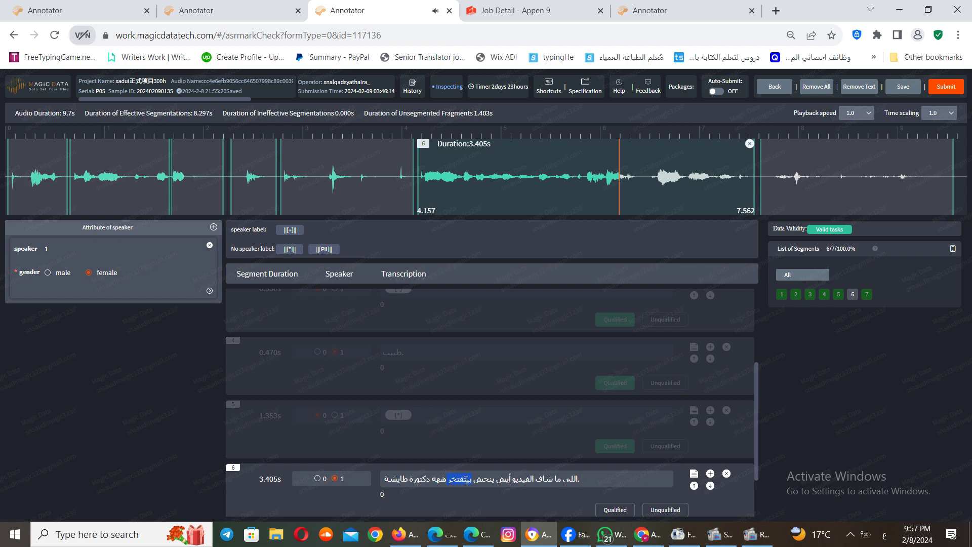
{"action": "key", "text": "BackSpace"}
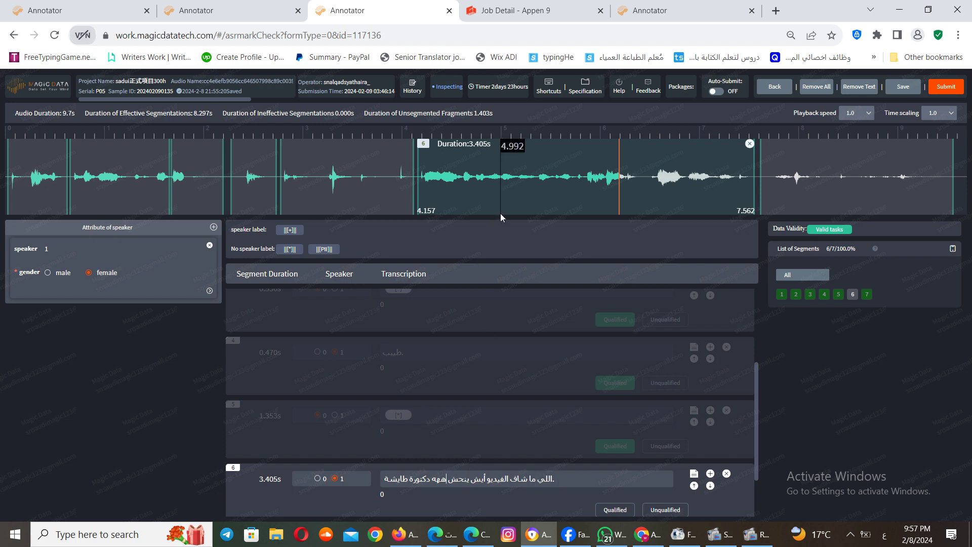
Set the playback speed to 0.75 and replay the beginning of segment 6 to check its wording
{"action": "left_click", "coordinate": [500, 185]}
{"action": "key", "text": "Tab"}
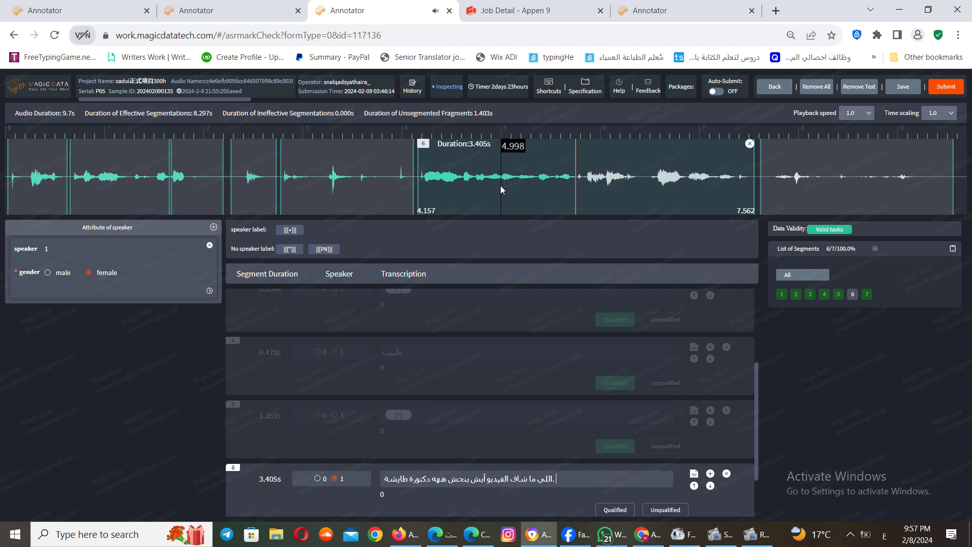
{"action": "left_click", "coordinate": [472, 178]}
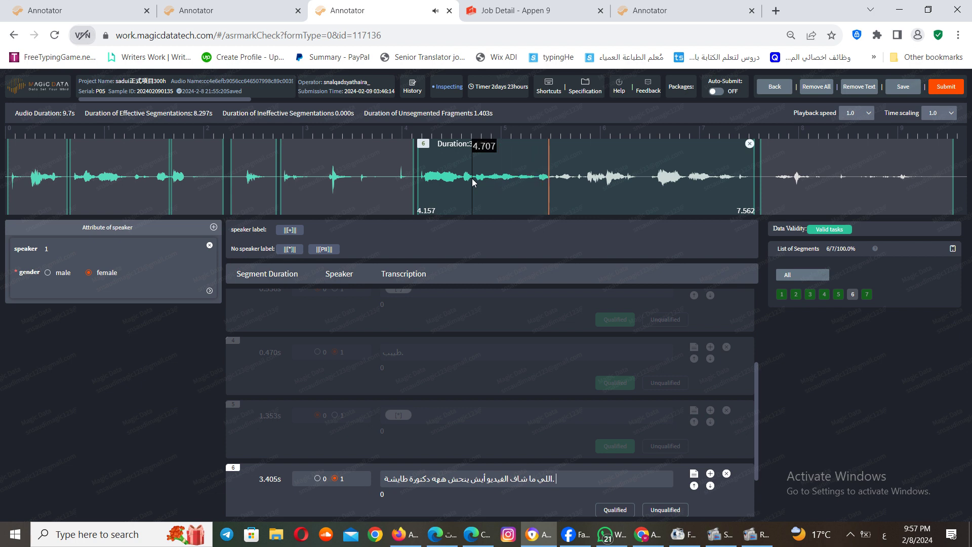
{"action": "left_click", "coordinate": [472, 178]}
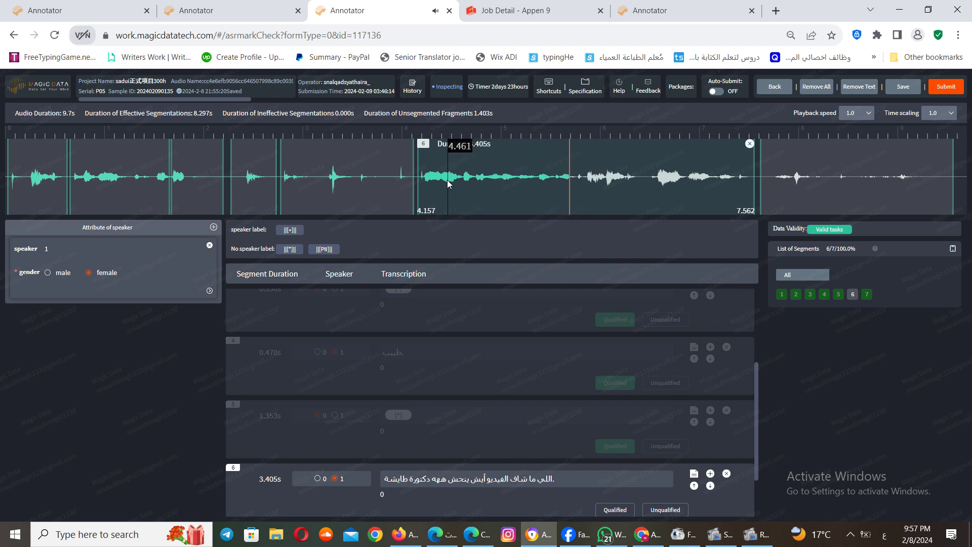
{"action": "left_click", "coordinate": [448, 180]}
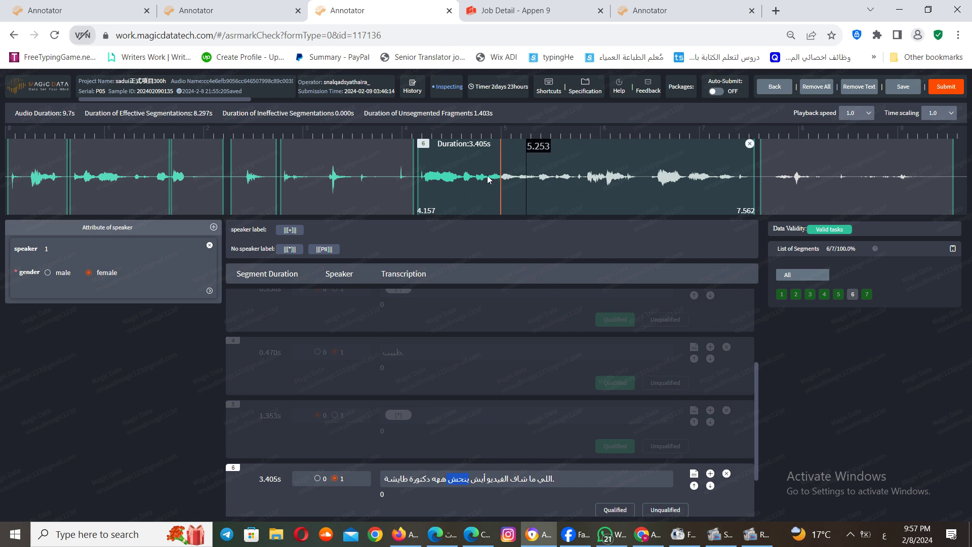
{"action": "left_click", "coordinate": [436, 178]}
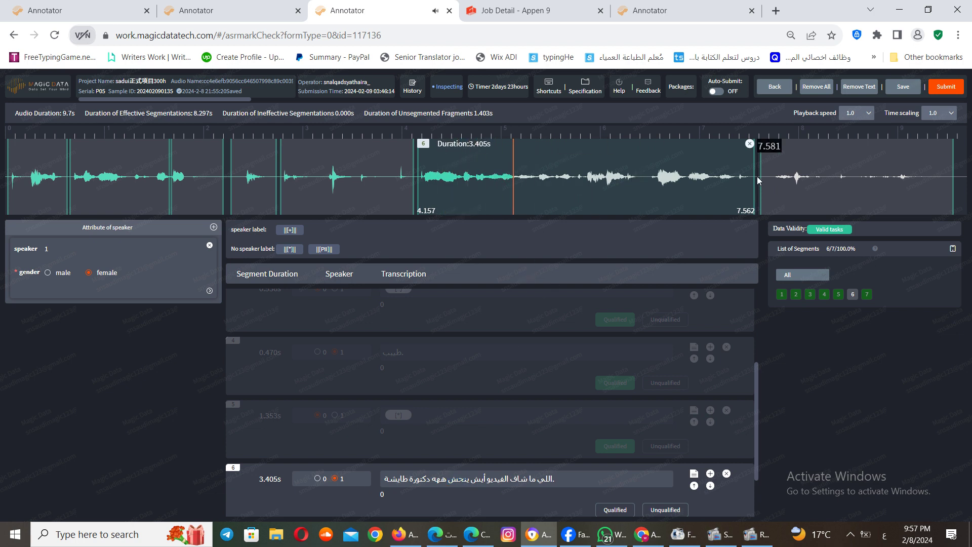
{"action": "left_click", "coordinate": [864, 108]}
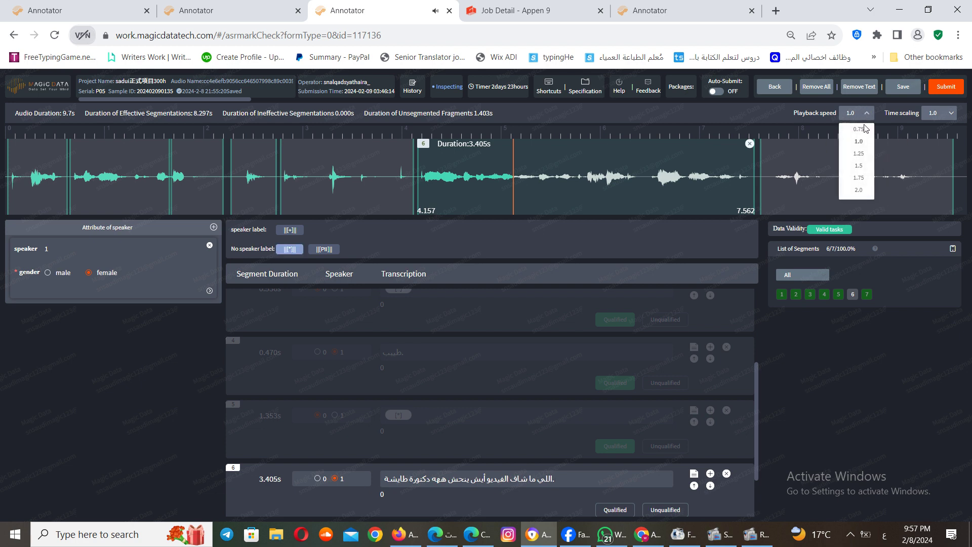
{"action": "left_click", "coordinate": [856, 133]}
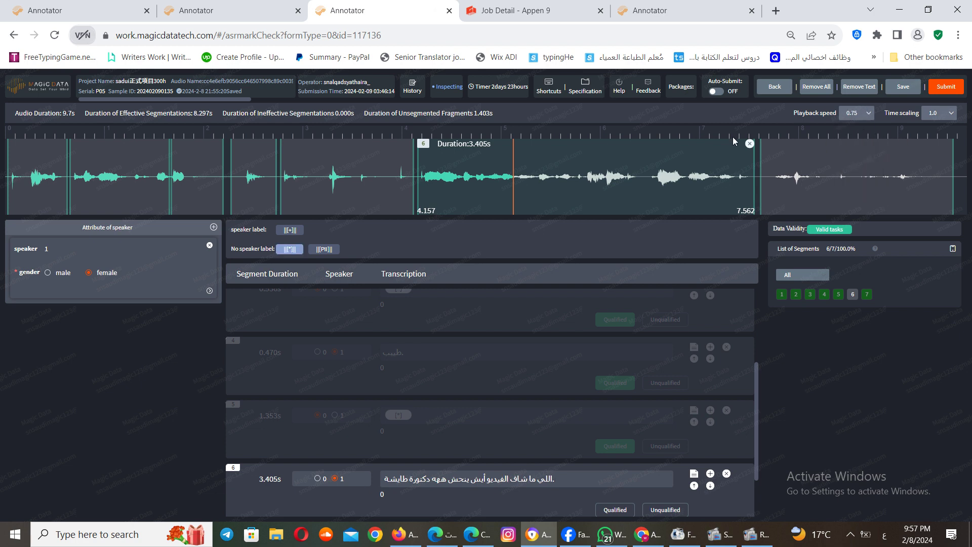
{"action": "left_click", "coordinate": [424, 178]}
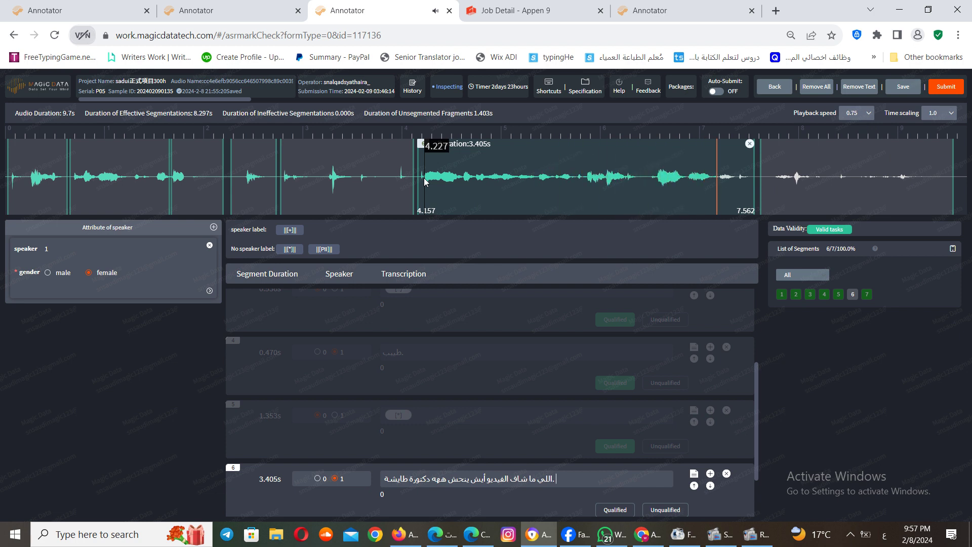
{"action": "left_click", "coordinate": [424, 178]}
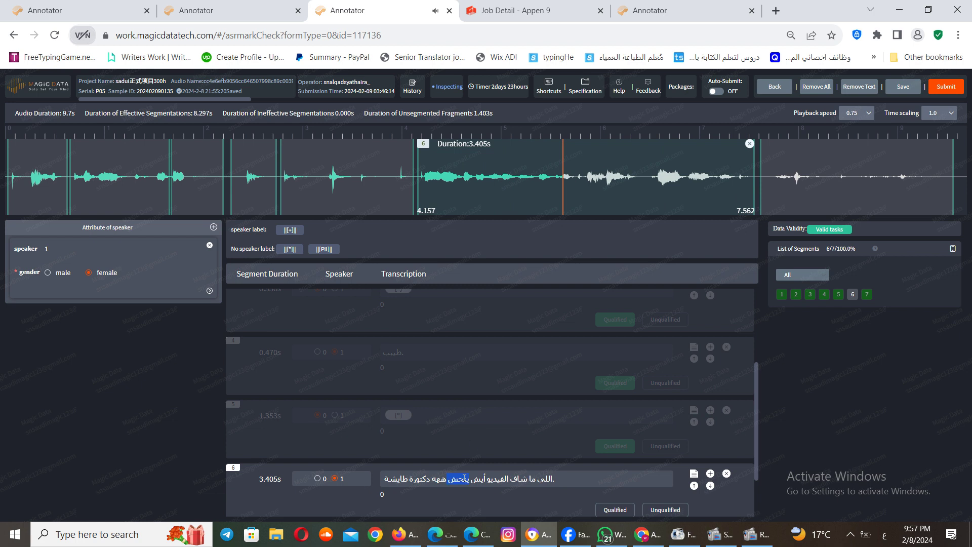
Replace "ينحش" with "تحوش،" in segment 6's transcription and mark the segment Qualified
{"action": "type", "text": "تحوش"}
{"action": "key", "text": "ctrl+p"}
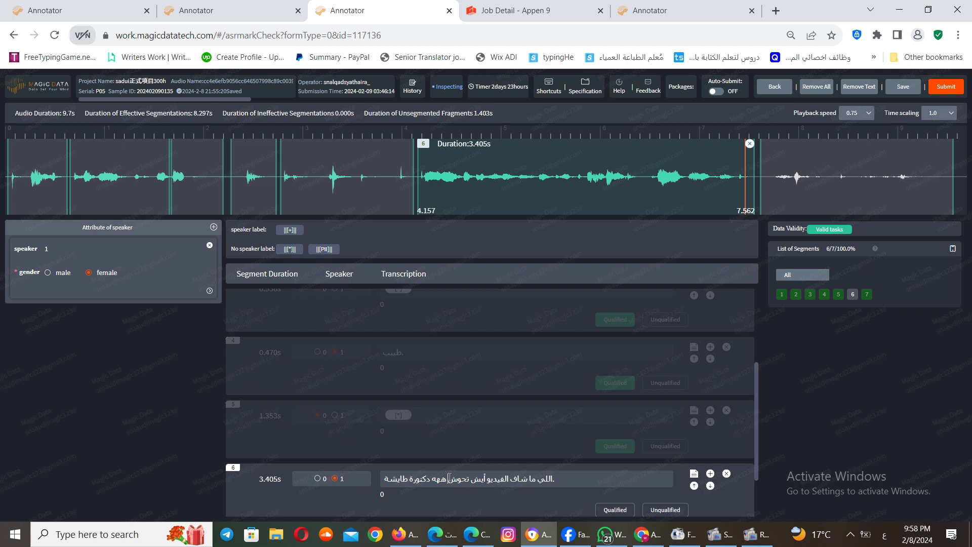
{"action": "type", "text": "،"}
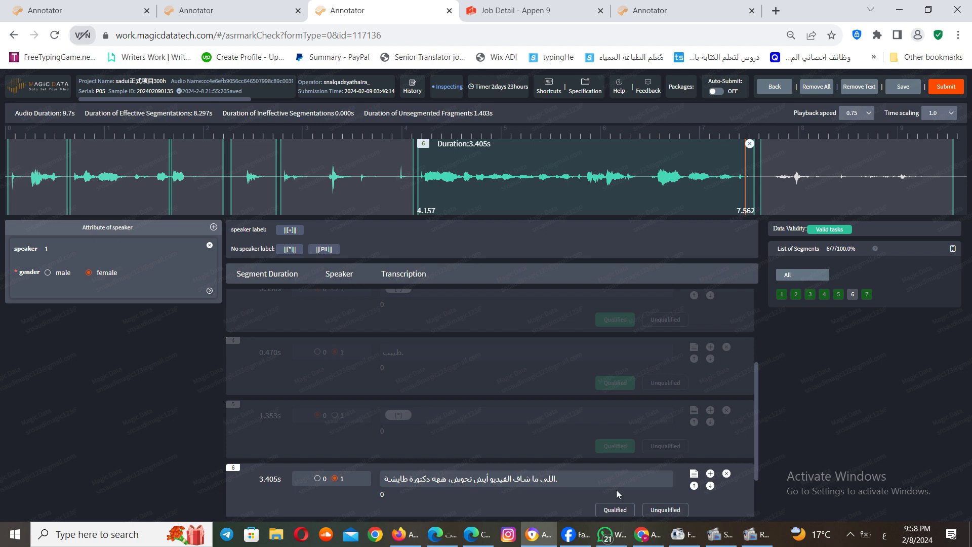
{"action": "left_click", "coordinate": [616, 510]}
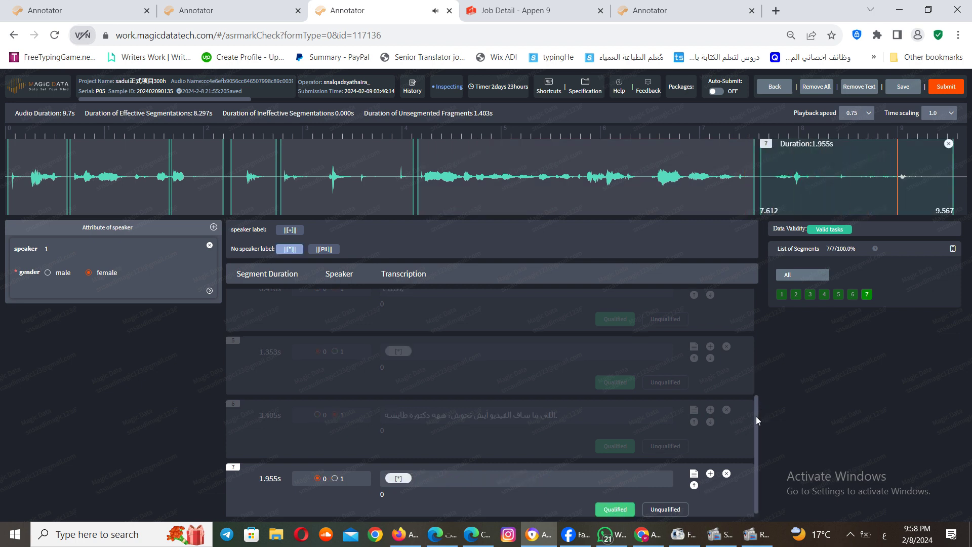
Shorten segment 7 to end at about 9.1 s, add segment 8 from about 9.19 to 9.47 s, and try to save
{"action": "left_click_drag", "start_coordinate": [756, 416], "coordinate": [758, 452]}
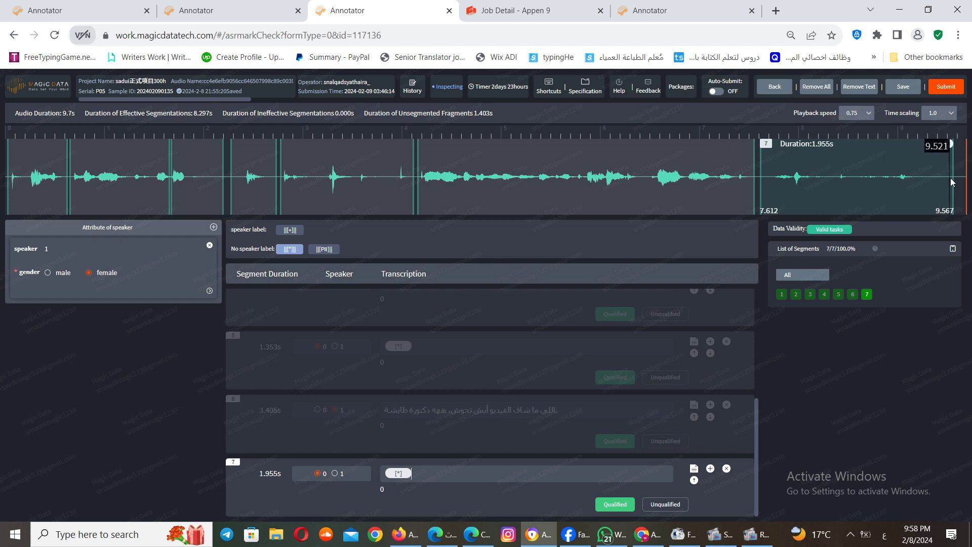
{"action": "mouse_move", "coordinate": [954, 179]}
{"action": "left_mouse_down"}
{"action": "mouse_move", "coordinate": [912, 181]}
{"action": "mouse_move", "coordinate": [945, 187]}
{"action": "left_mouse_up"}
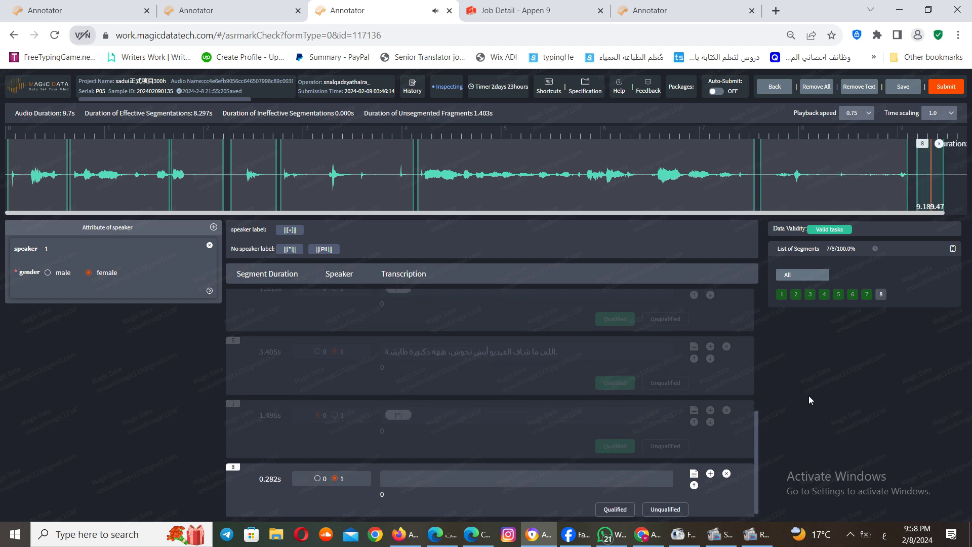
{"action": "left_click", "coordinate": [899, 88]}
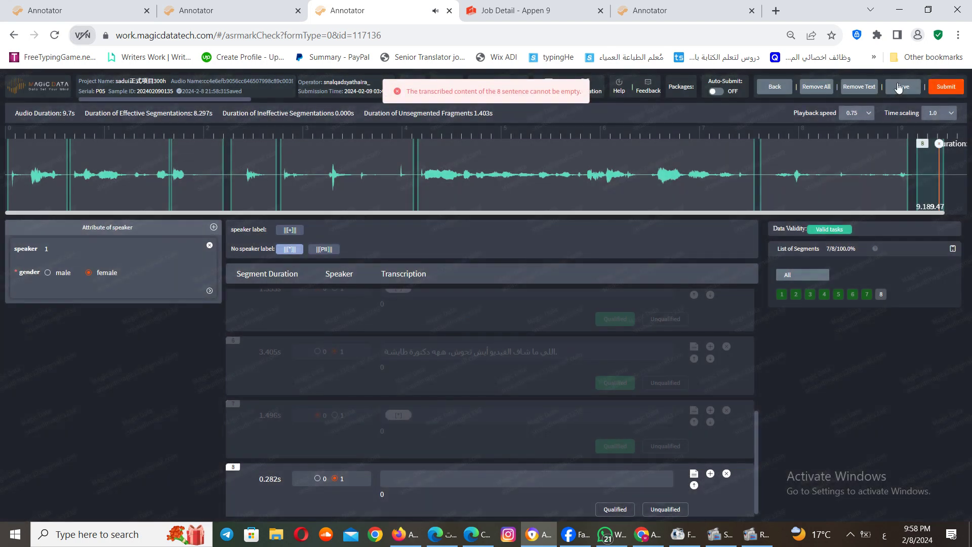
Enter "ييبي" as segment 8's transcription, try to submit the check and mark the segment Qualified
{"action": "left_click", "coordinate": [494, 478]}
{"action": "type", "text": "ييبي"}
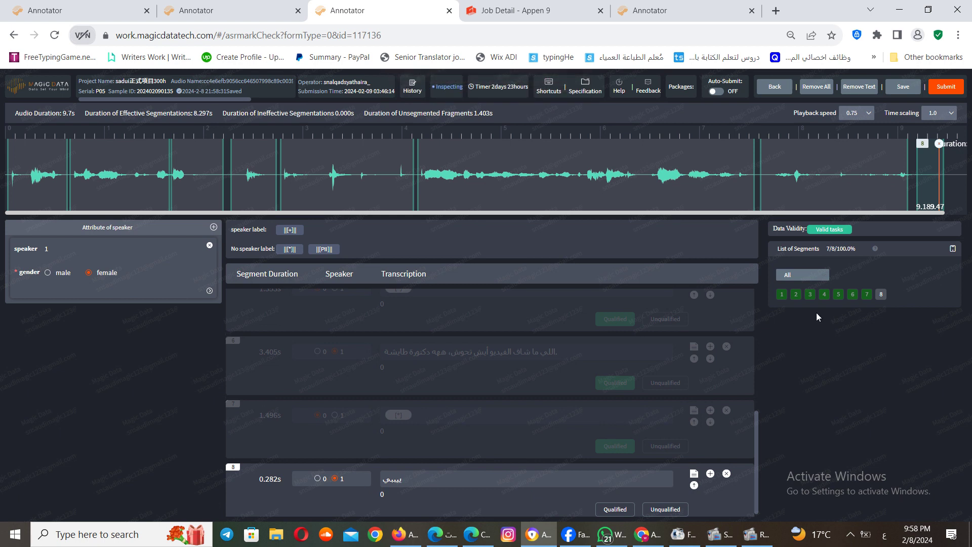
{"action": "left_click", "coordinate": [908, 91]}
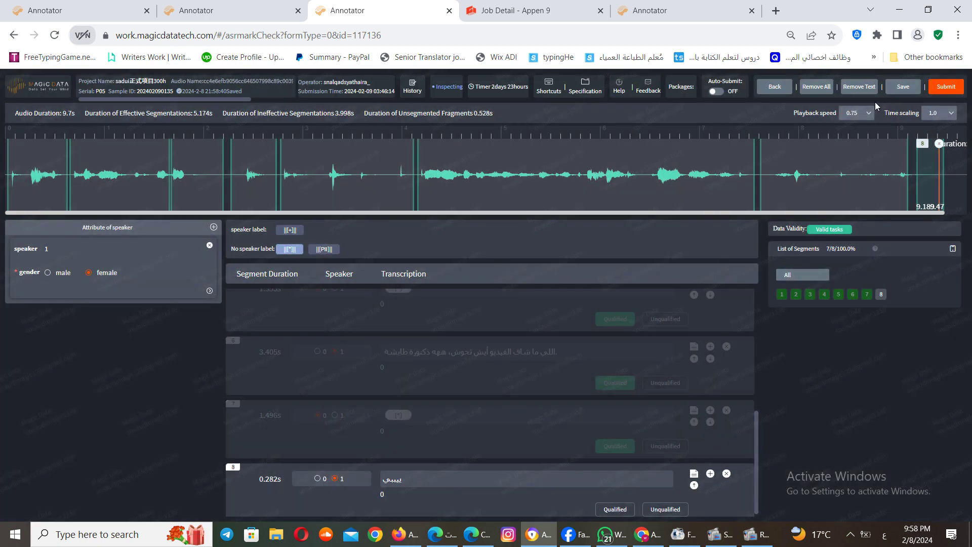
{"action": "left_click", "coordinate": [945, 93]}
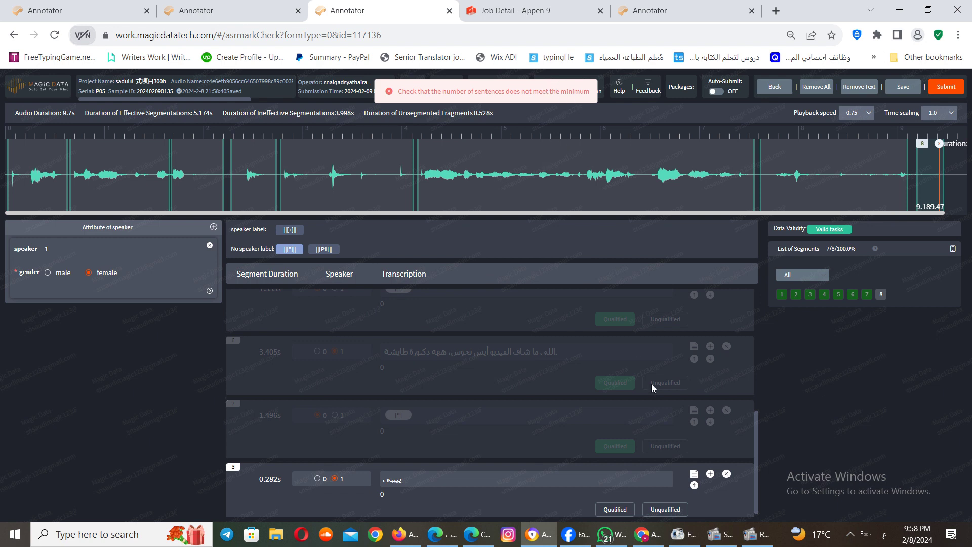
{"action": "left_click", "coordinate": [617, 509]}
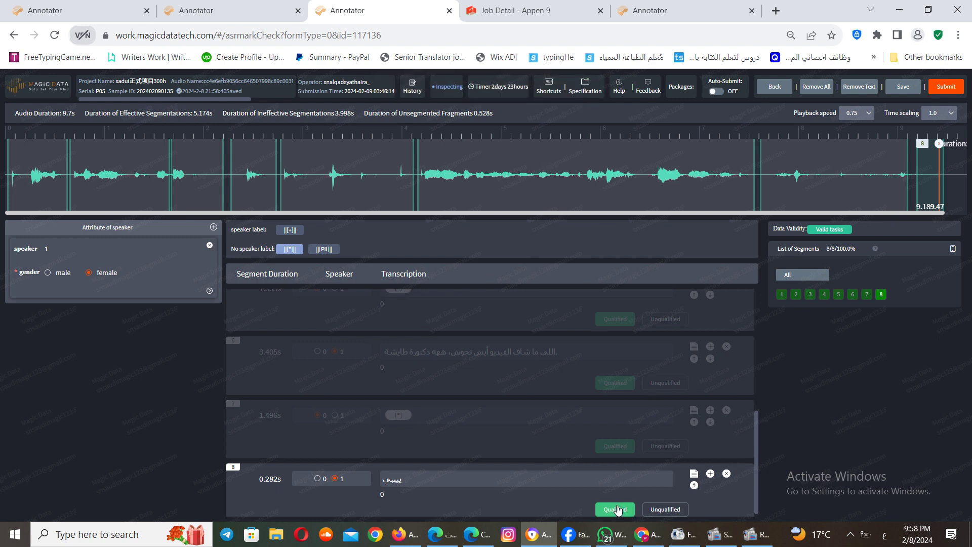
Delete segment 8 from the end of the audio
{"action": "left_click", "coordinate": [727, 475]}
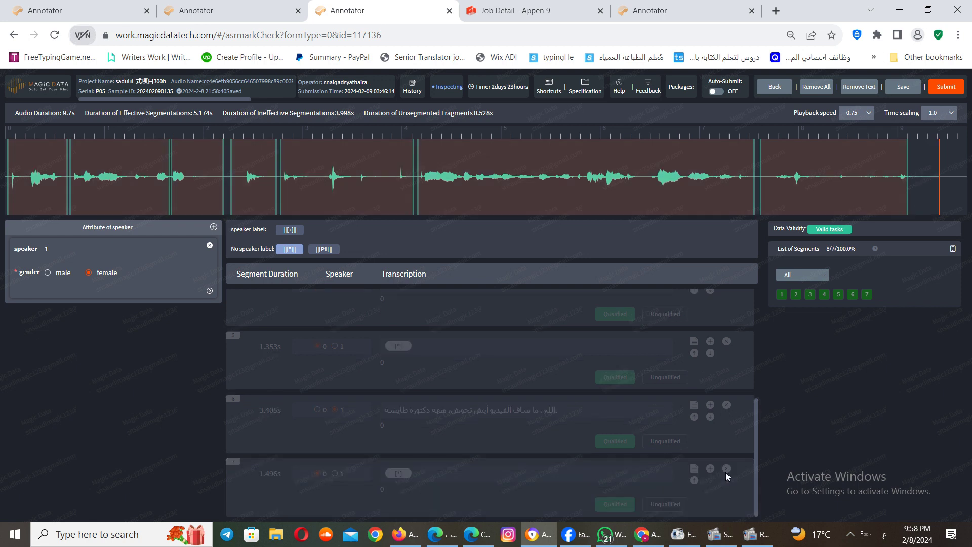
Replay segment 6, then go through segments 1 to 7 in order to check their labels and transcriptions
{"action": "left_click", "coordinate": [524, 423]}
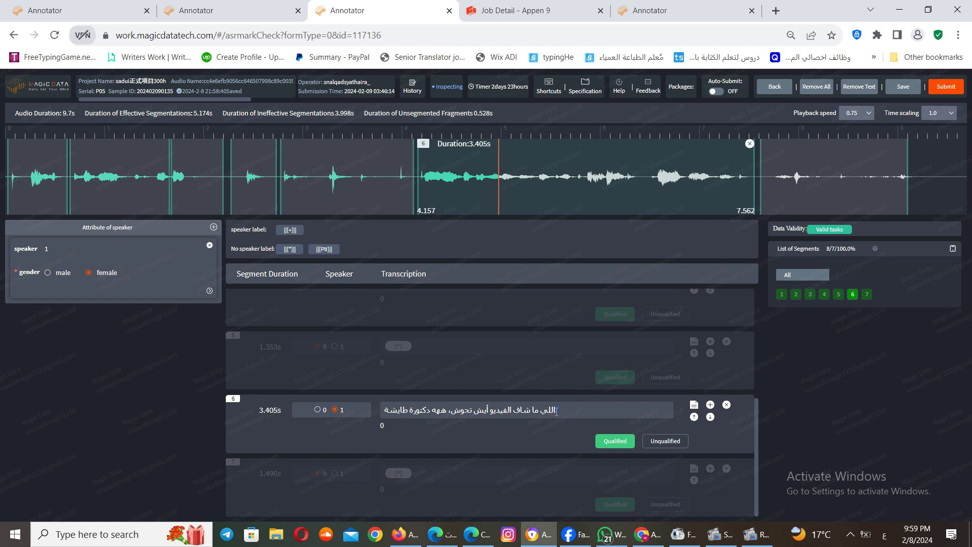
{"action": "left_click_drag", "start_coordinate": [758, 447], "coordinate": [758, 292]}
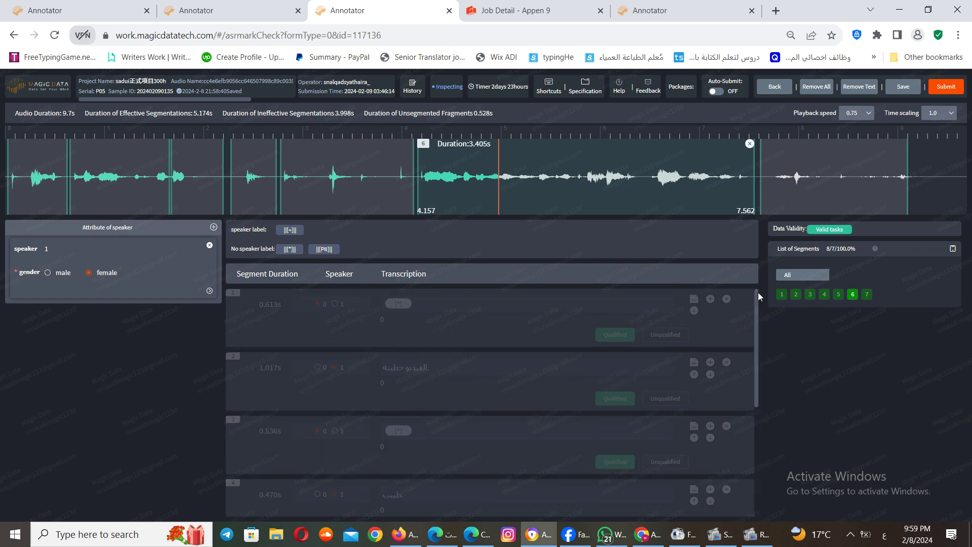
{"action": "left_click", "coordinate": [515, 325]}
{"action": "left_click", "coordinate": [509, 378]}
{"action": "left_click", "coordinate": [505, 457]}
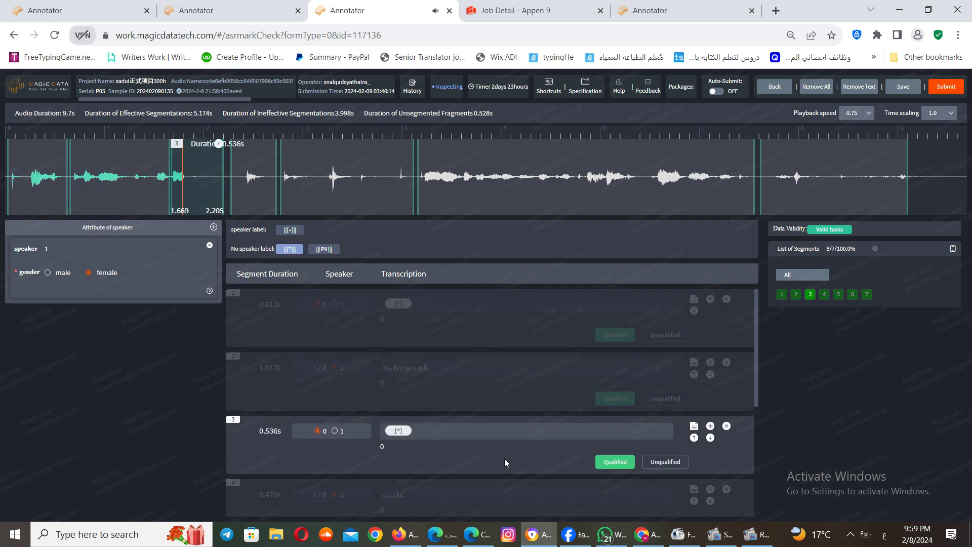
{"action": "left_click", "coordinate": [507, 512]}
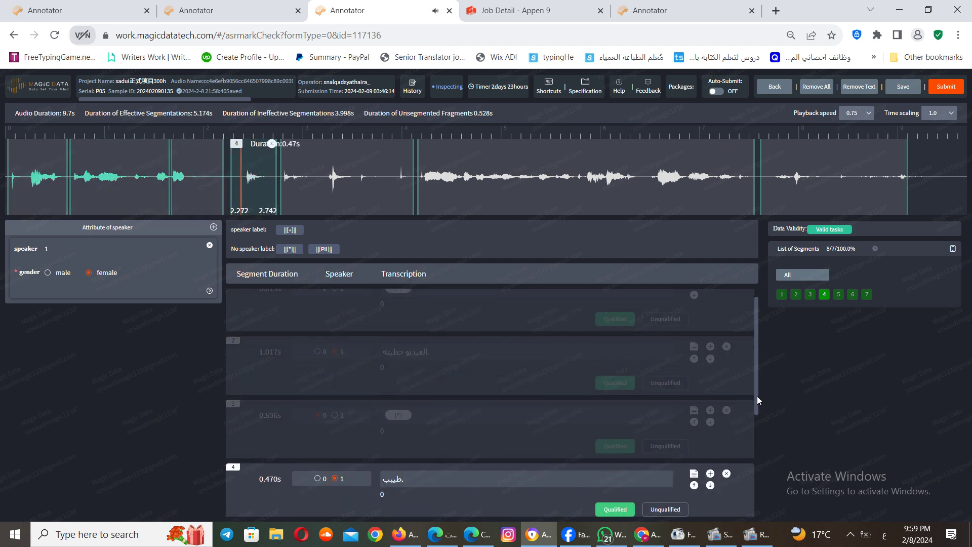
{"action": "left_click_drag", "start_coordinate": [758, 396], "coordinate": [761, 461]}
{"action": "left_click", "coordinate": [479, 410]}
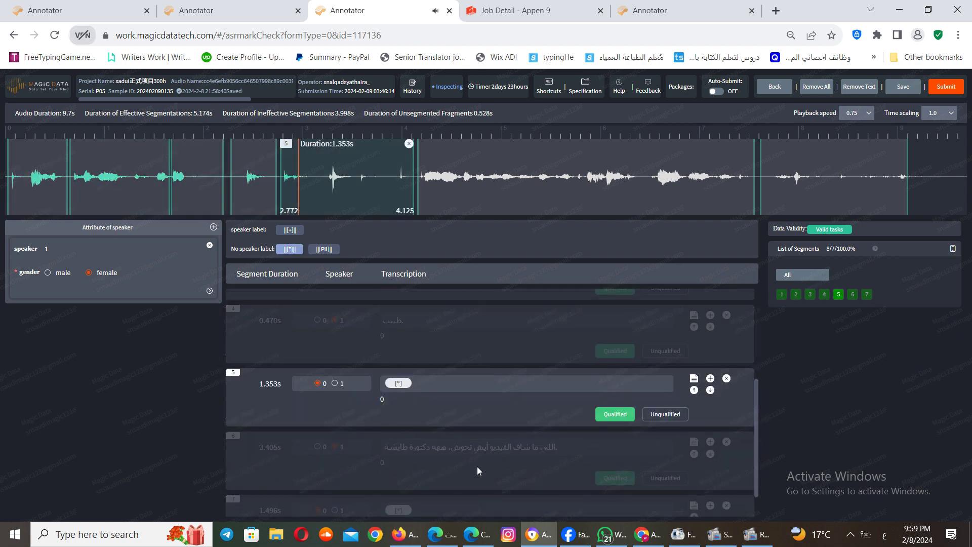
{"action": "left_click", "coordinate": [477, 466]}
{"action": "left_click", "coordinate": [485, 503]}
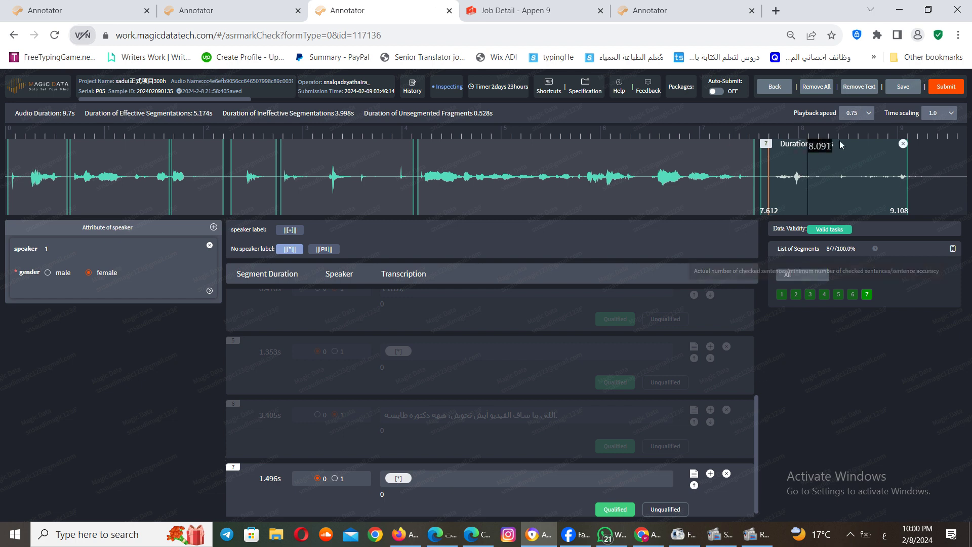
Set the playback speed back to 1.0 and save the inspected segments
{"action": "left_click", "coordinate": [868, 120]}
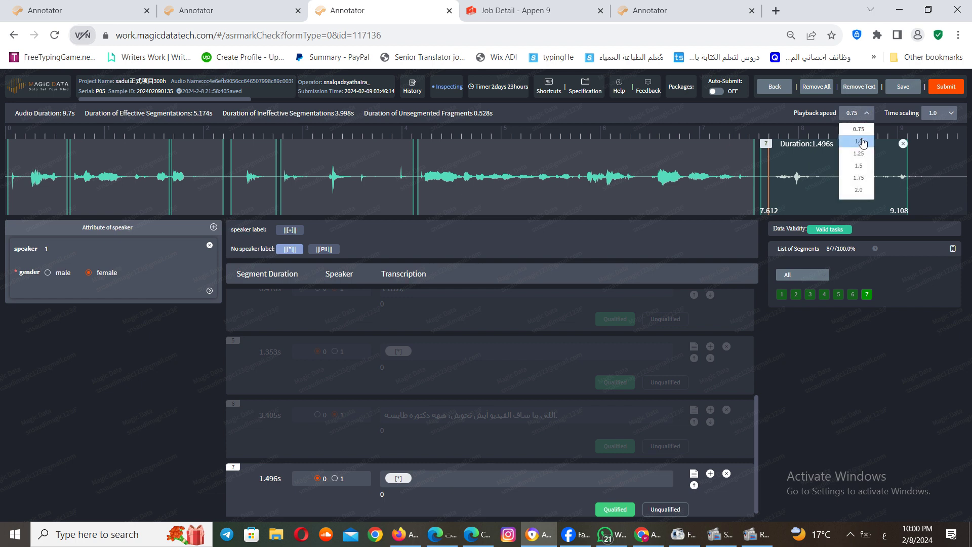
{"action": "left_click", "coordinate": [862, 138]}
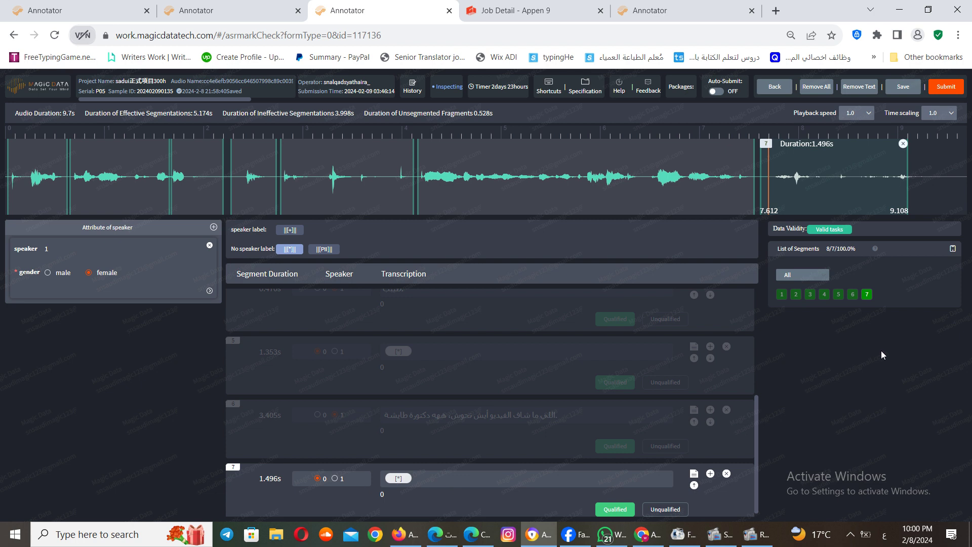
{"action": "left_click", "coordinate": [905, 87]}
{"action": "left_click_drag", "start_coordinate": [369, 293], "coordinate": [145, 289]}
{"action": "left_click", "coordinate": [906, 86]}
Try marking the whole task invalid for "No speech content" with a qualified verdict, and remove that invalid reason again
{"action": "left_click", "coordinate": [865, 229]}
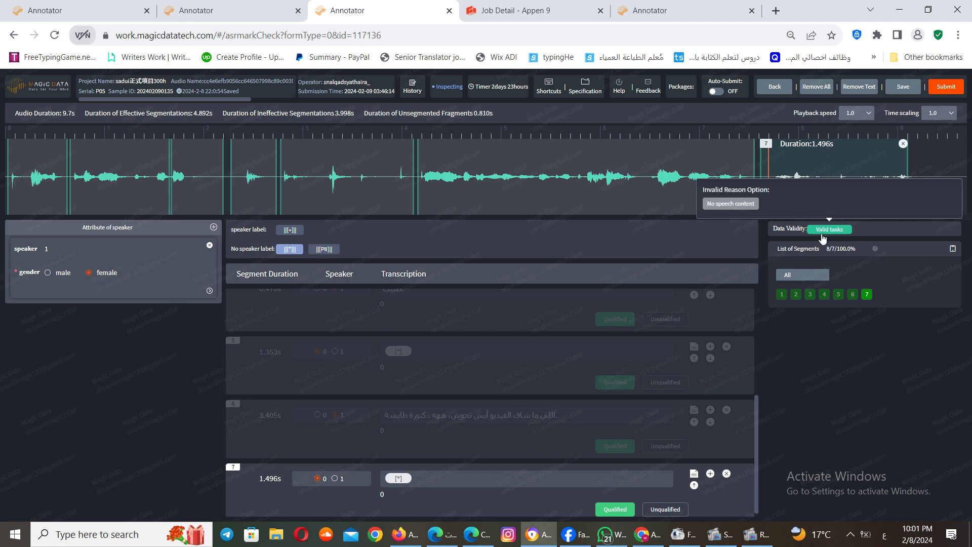
{"action": "left_click", "coordinate": [745, 204]}
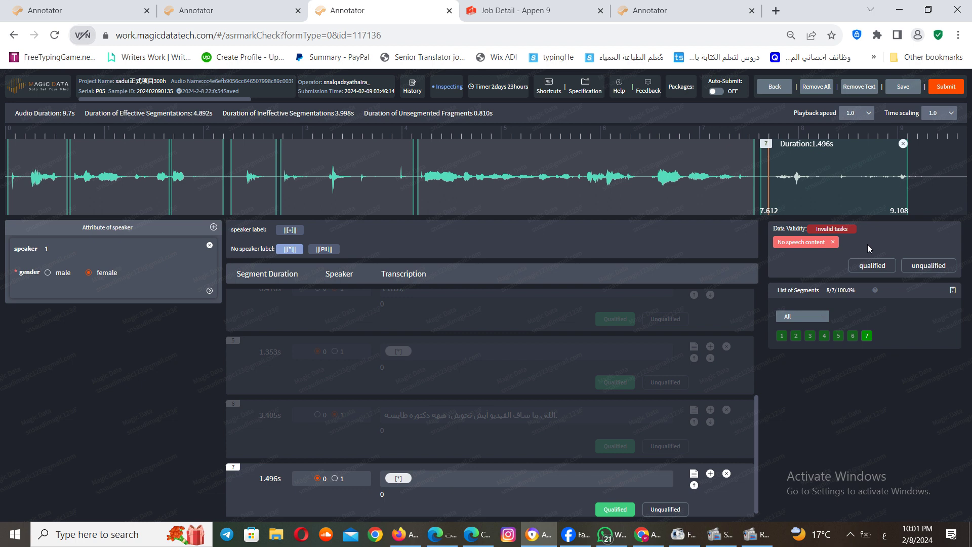
{"action": "left_click", "coordinate": [913, 265]}
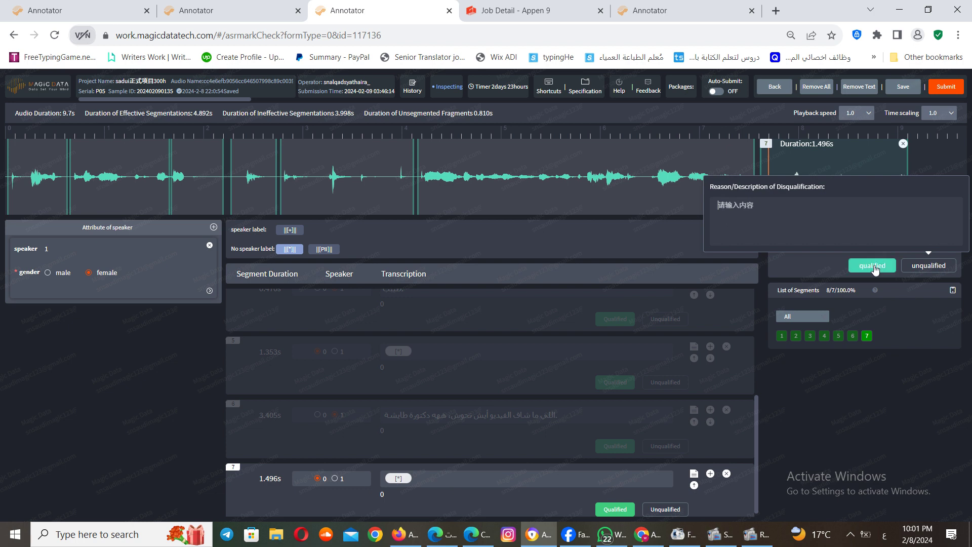
{"action": "left_click", "coordinate": [940, 449]}
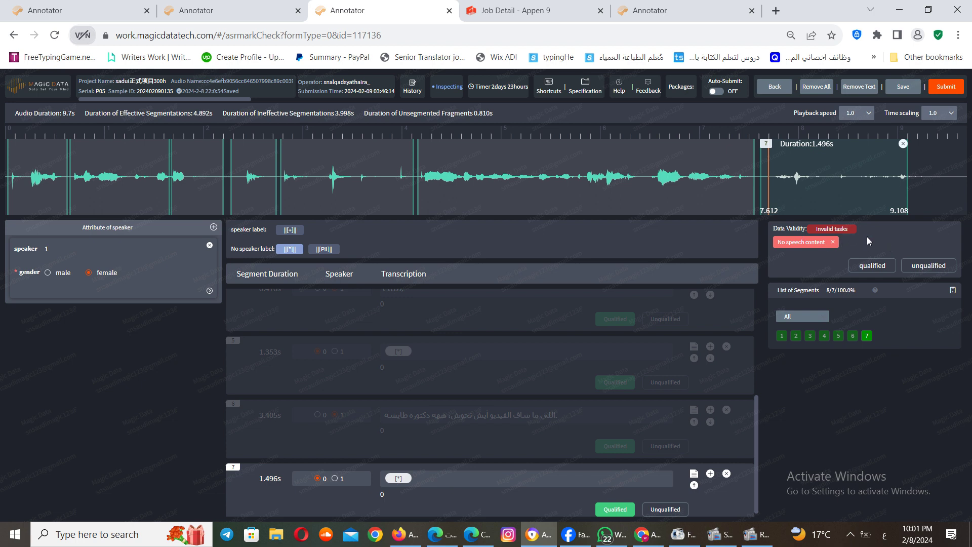
{"action": "left_click", "coordinate": [872, 269]}
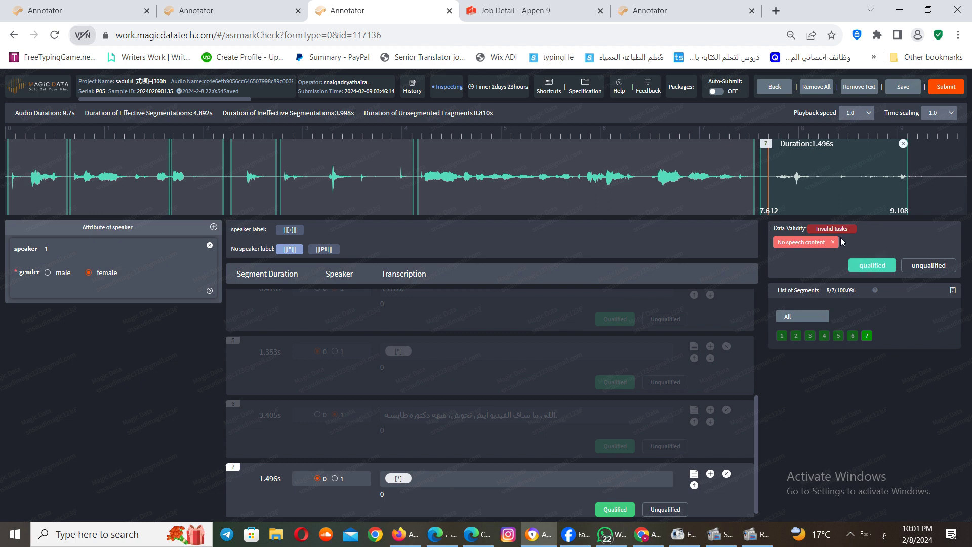
{"action": "left_click", "coordinate": [833, 243]}
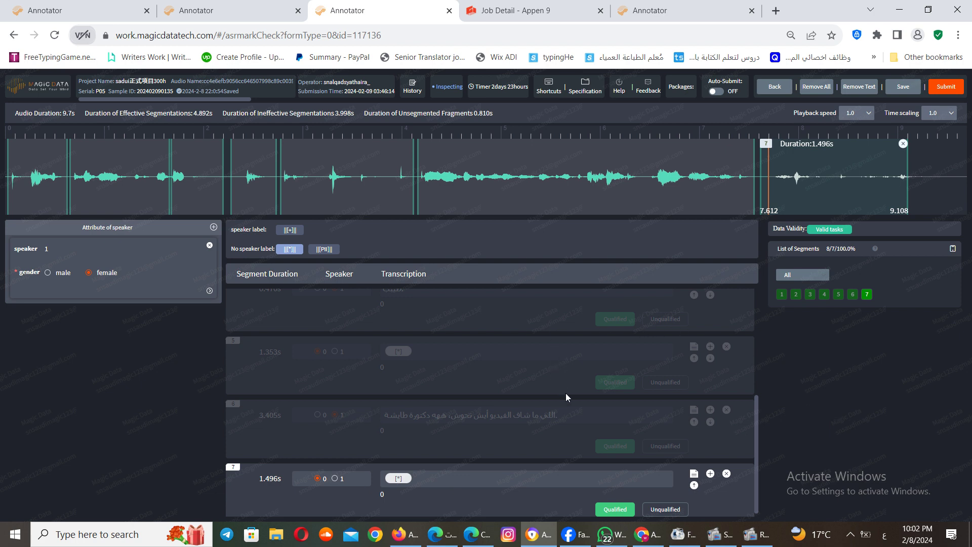
Replay part of segment 6, then save and submit the audio check
{"action": "left_click", "coordinate": [586, 418]}
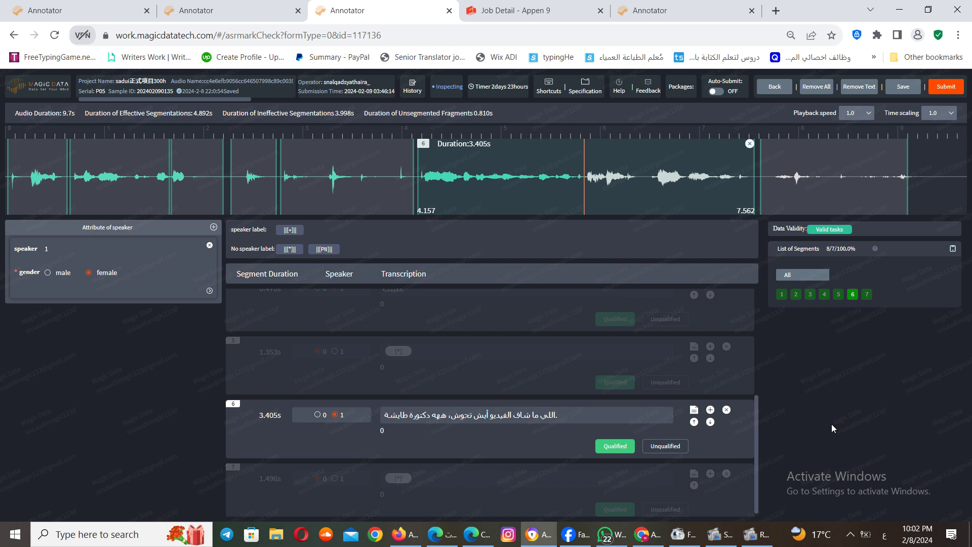
{"action": "left_click", "coordinate": [904, 88]}
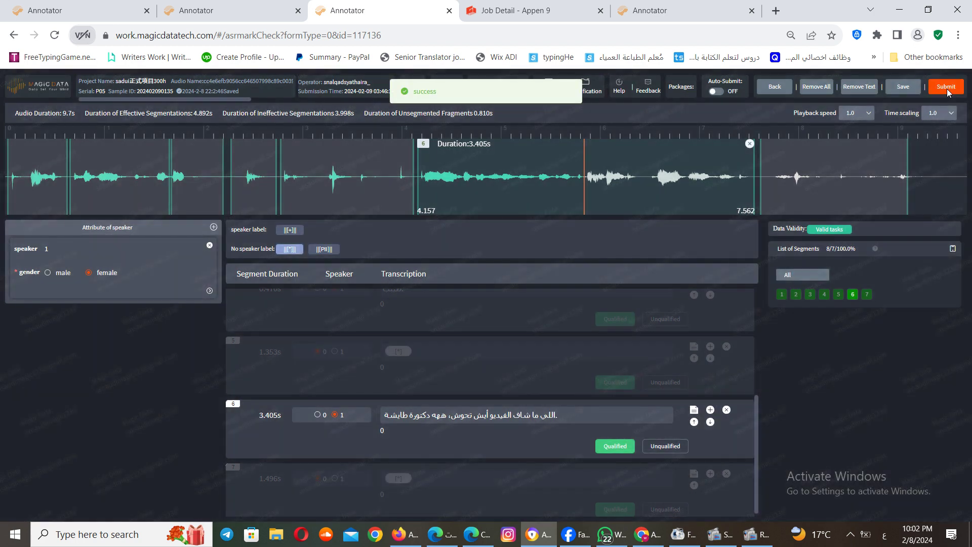
{"action": "left_click", "coordinate": [947, 89]}
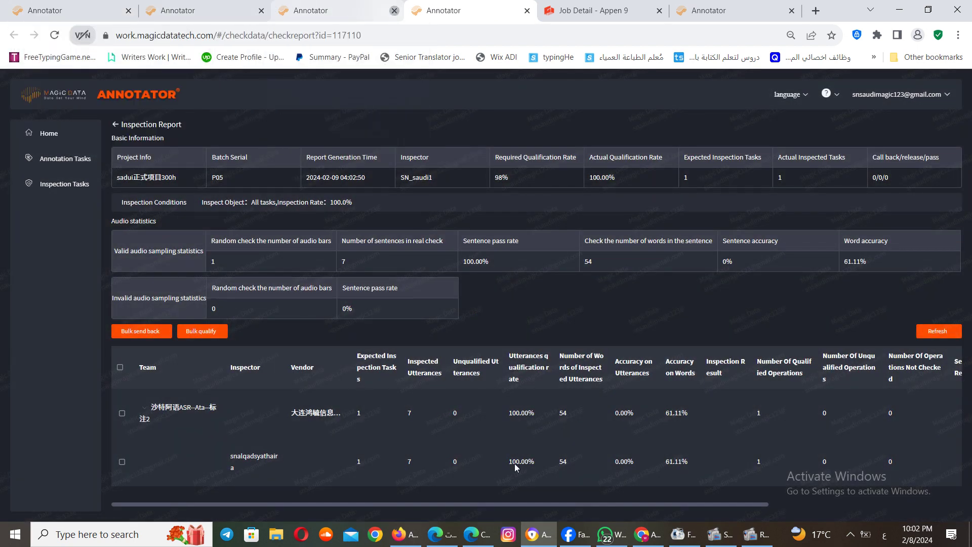
Review the inspection report's results table and mark the team's row as Qualified
{"action": "left_click_drag", "start_coordinate": [408, 357], "coordinate": [744, 495]}
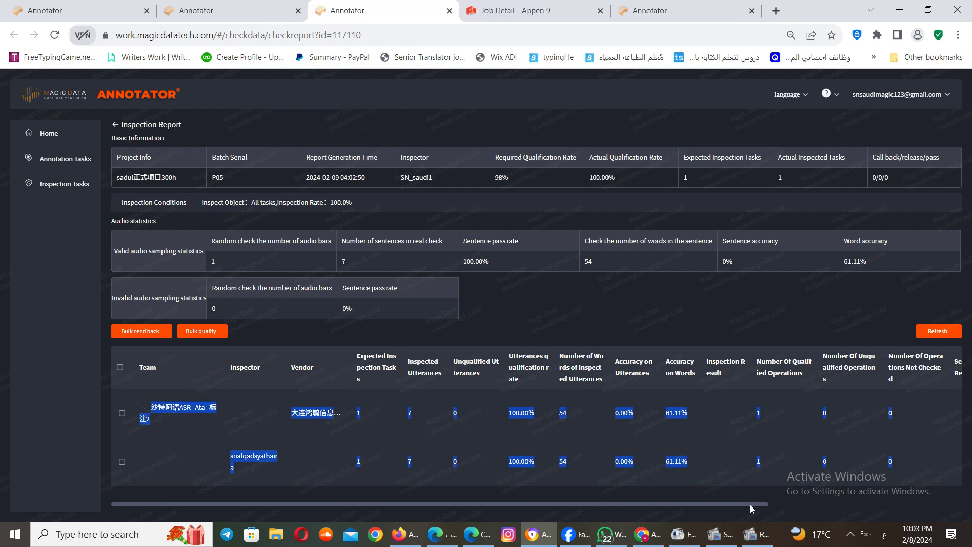
{"action": "scroll", "coordinate": [749, 505], "scroll_direction": "right", "scroll_amount": 5}
{"action": "left_click", "coordinate": [758, 405]}
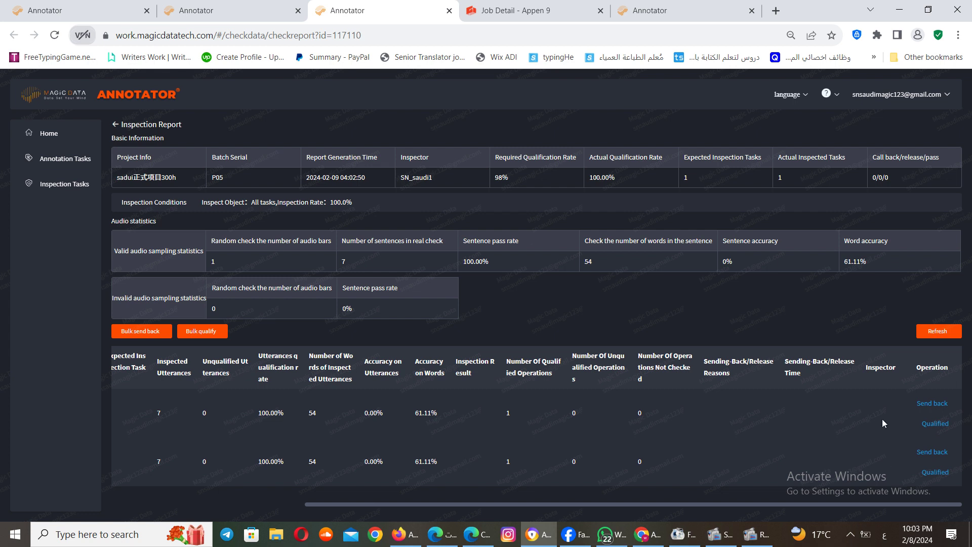
{"action": "left_click", "coordinate": [936, 424]}
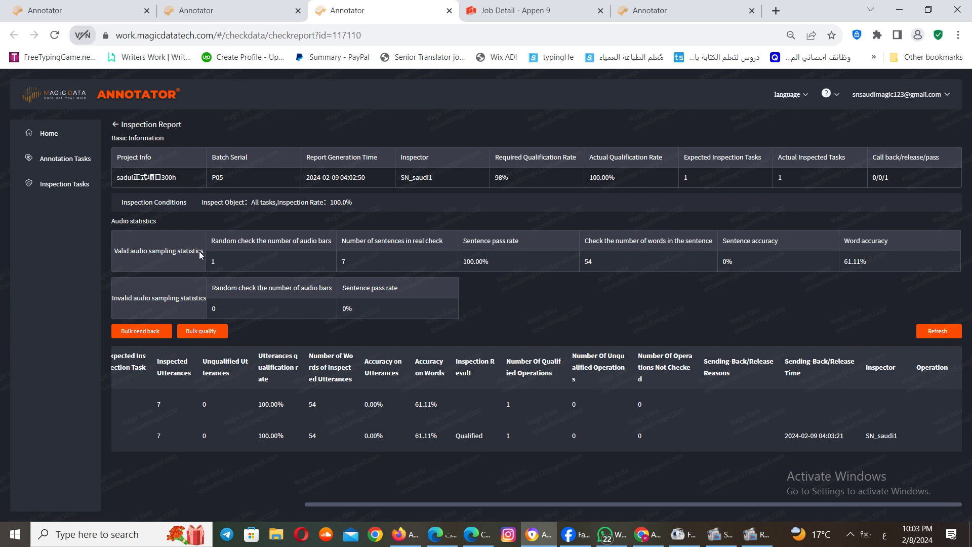
View the inspection tasks list, check the annotation tasks list and return to the inspection tasks
{"action": "left_click", "coordinate": [73, 188]}
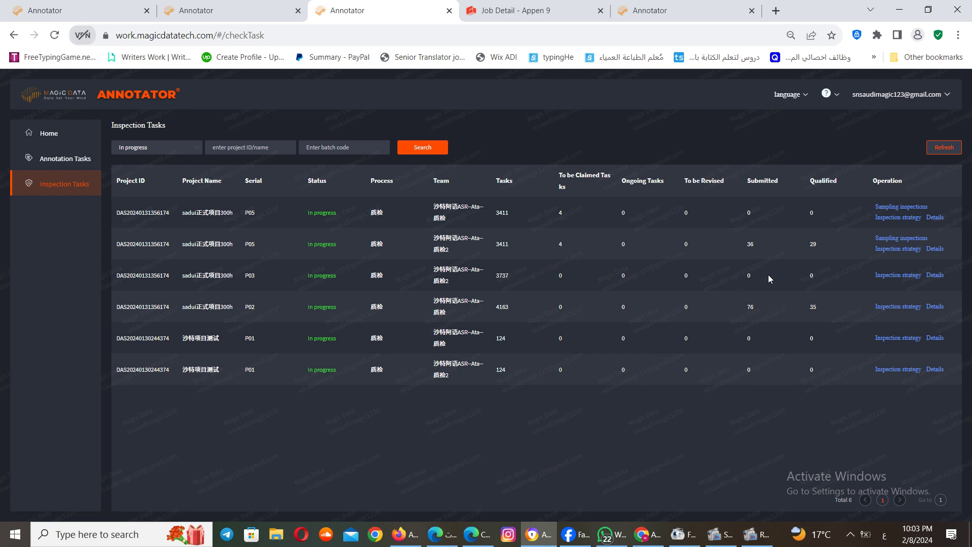
{"action": "left_click", "coordinate": [81, 151]}
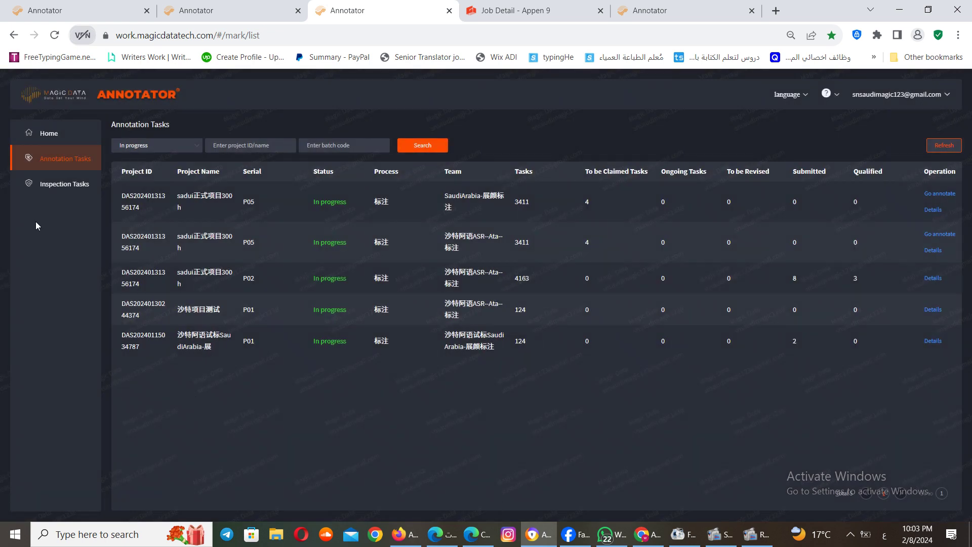
{"action": "left_click", "coordinate": [51, 193]}
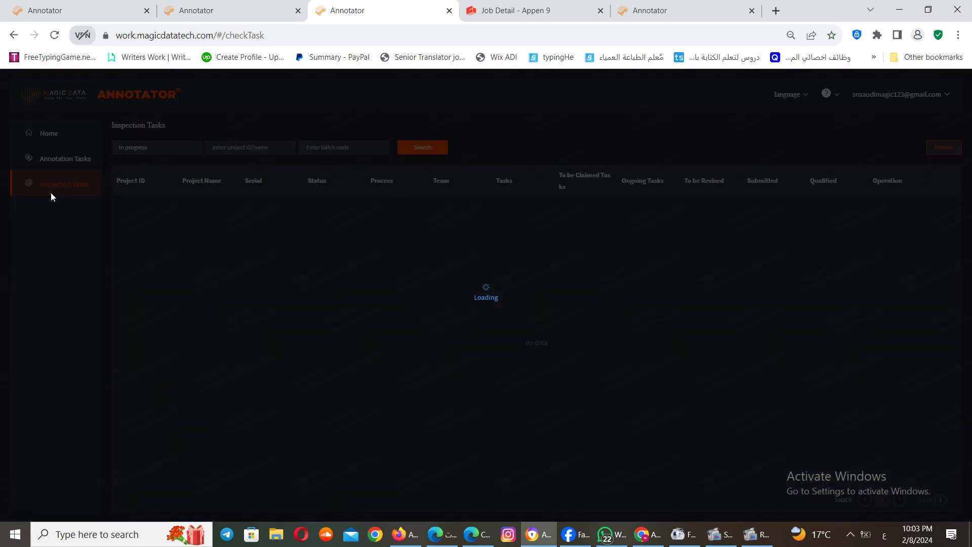